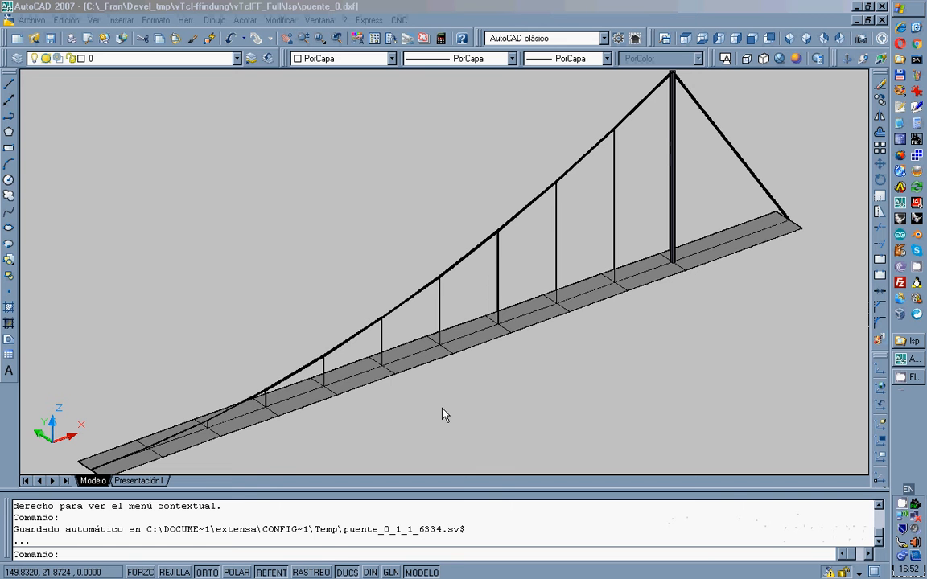
Close the puente_0.dxf bridge drawing
{"action": "scroll", "coordinate": [442, 412], "scroll_direction": "down", "scroll_amount": 2}
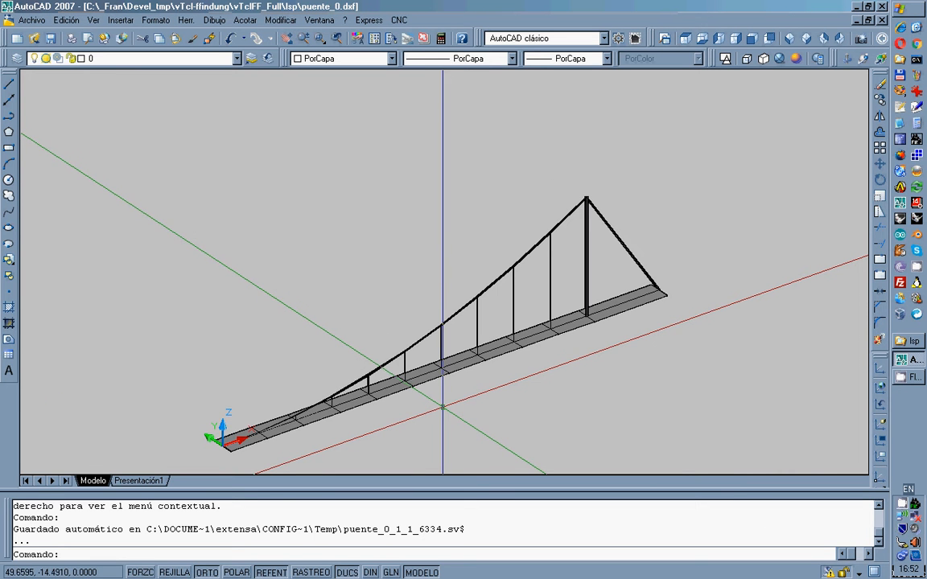
{"action": "scroll", "coordinate": [443, 408], "scroll_direction": "up", "scroll_amount": 1}
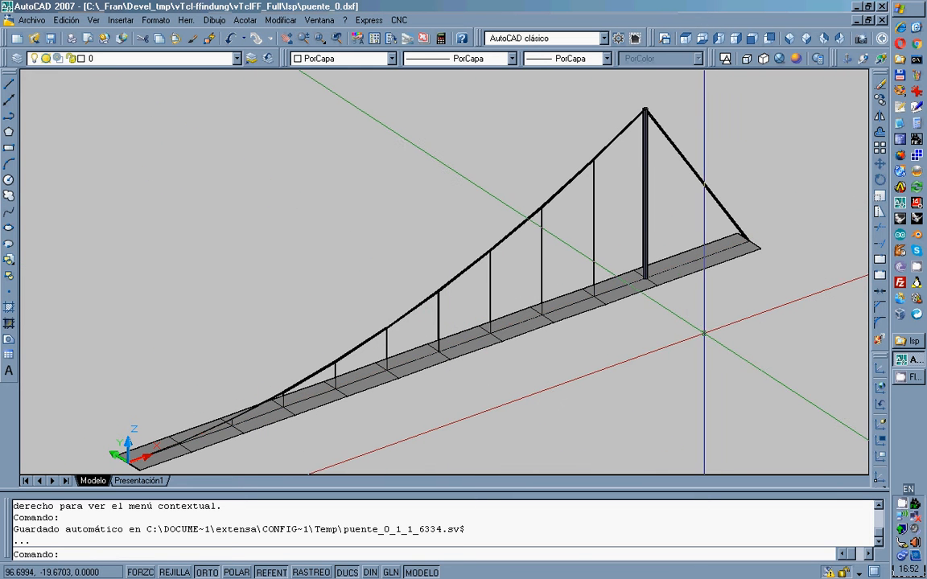
{"action": "left_click", "coordinate": [881, 20]}
{"action": "left_click", "coordinate": [434, 315]}
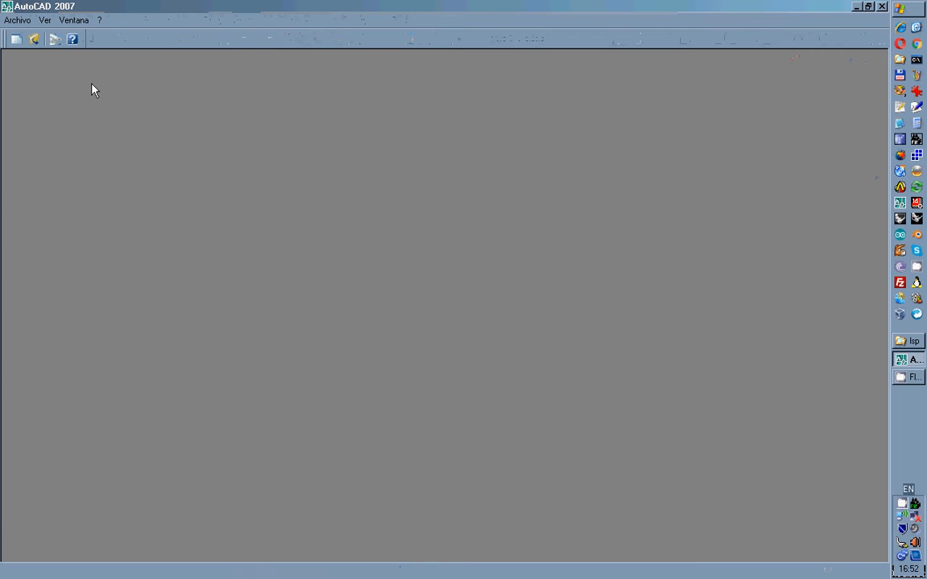
Open the drawing puente_0.dwg from the lsp folder
{"action": "left_click", "coordinate": [18, 21]}
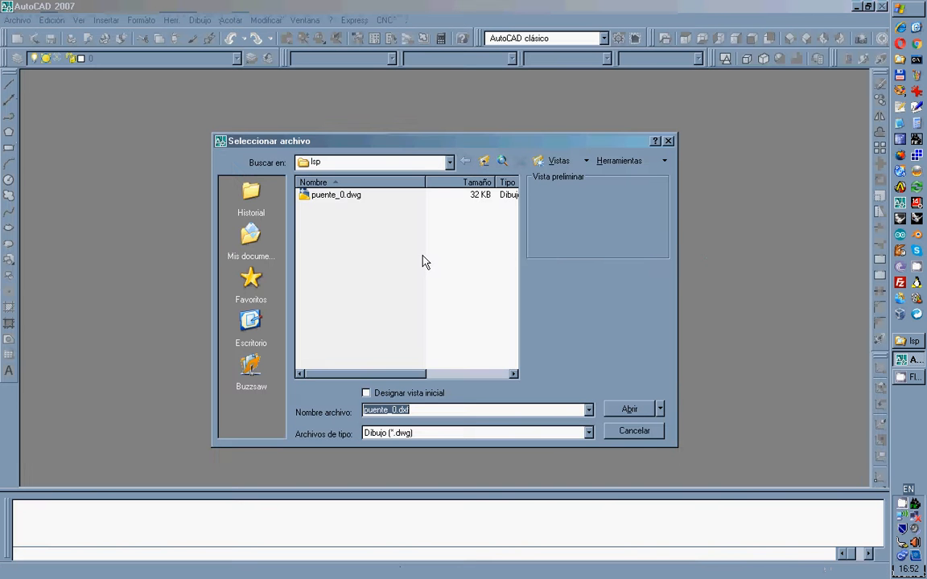
{"action": "left_click", "coordinate": [334, 195]}
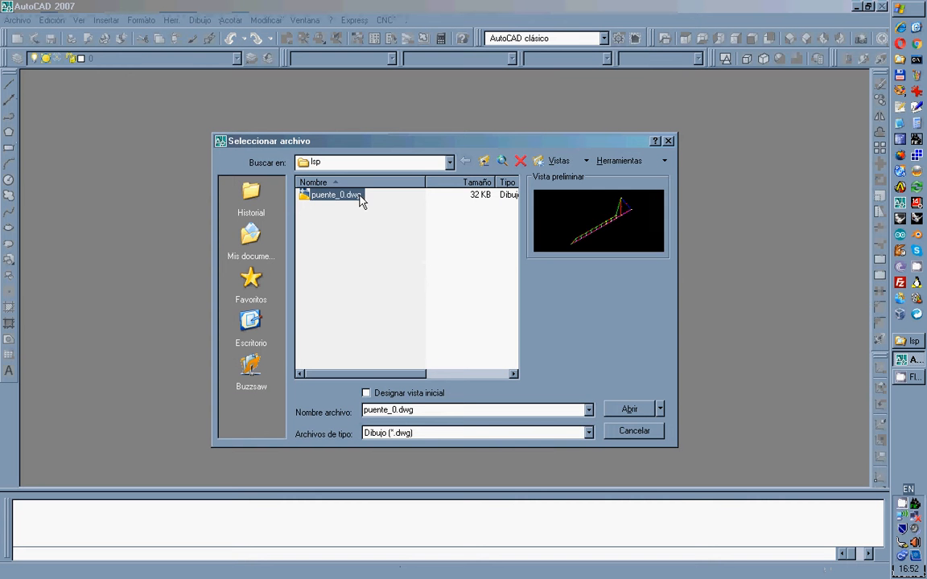
{"action": "left_click", "coordinate": [631, 409]}
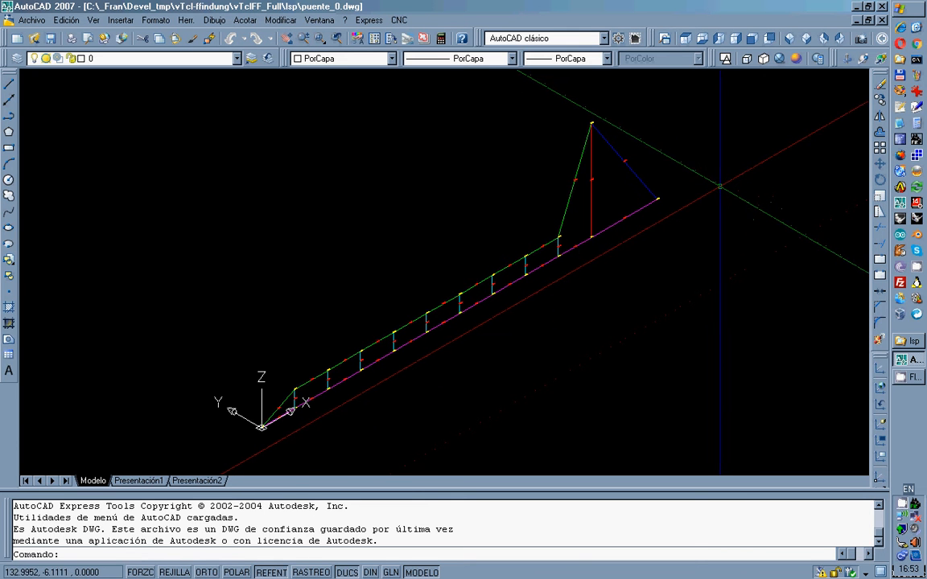
Lock the Cable, Mastil, Pasarela, Stay and Tensores layers, leaving num-elem and num-nudo unlocked
{"action": "scroll", "coordinate": [720, 186], "scroll_direction": "up", "scroll_amount": 4}
{"action": "scroll", "coordinate": [657, 198], "scroll_direction": "down", "scroll_amount": 6}
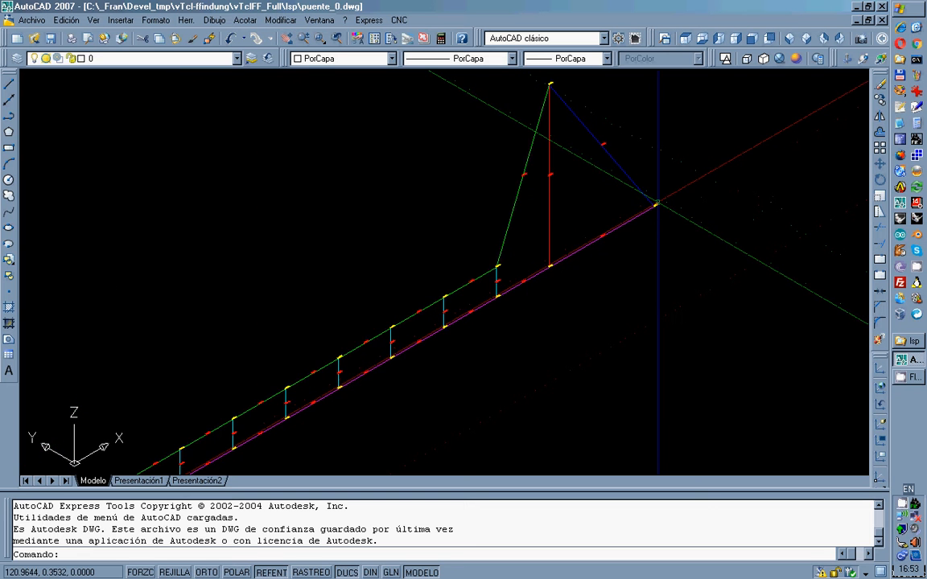
{"action": "scroll", "coordinate": [611, 143], "scroll_direction": "up", "scroll_amount": 6}
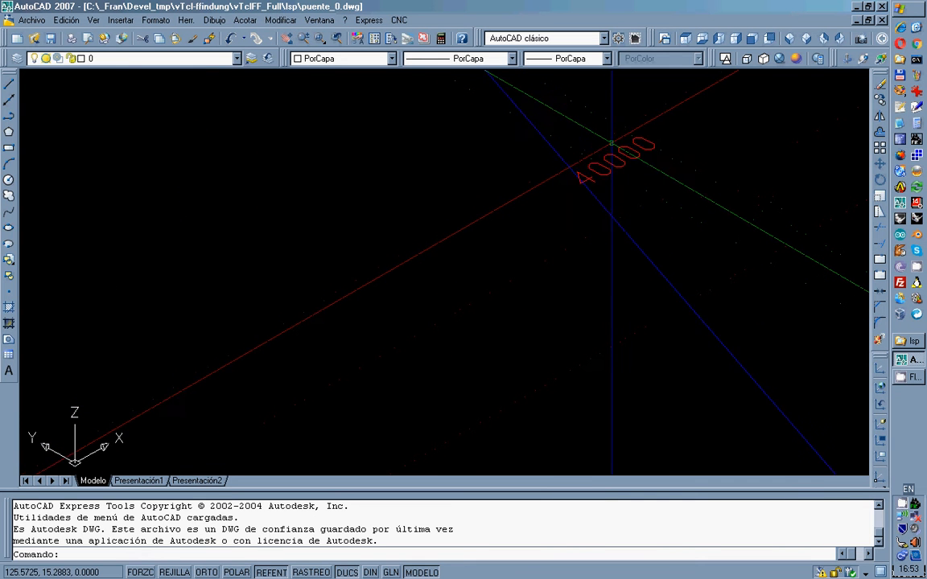
{"action": "scroll", "coordinate": [612, 143], "scroll_direction": "down", "scroll_amount": 5}
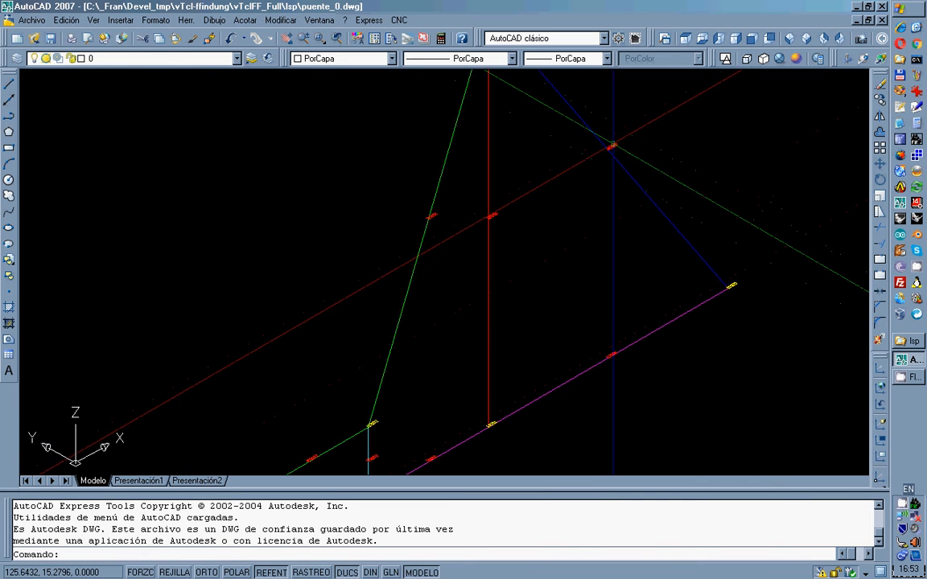
{"action": "scroll", "coordinate": [612, 145], "scroll_direction": "down", "scroll_amount": 5}
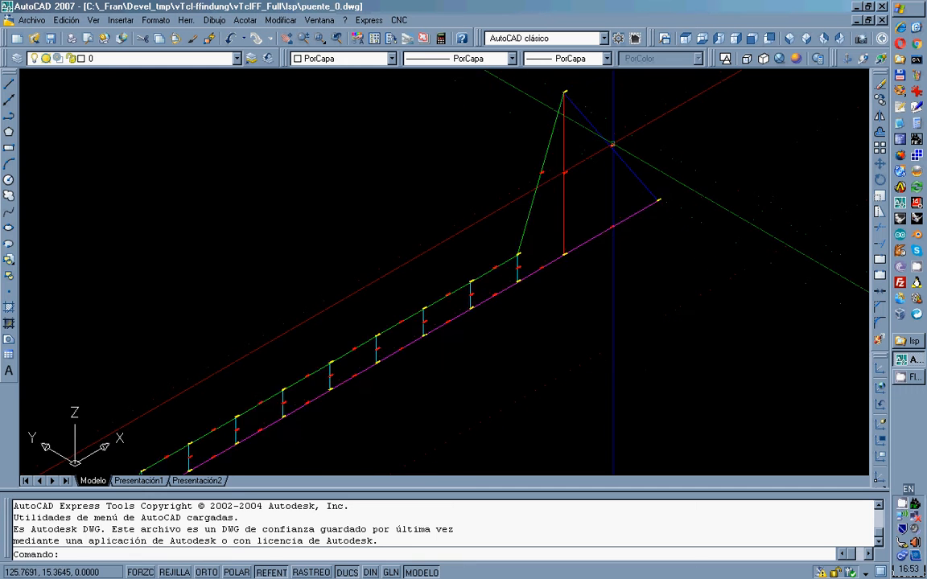
{"action": "left_click", "coordinate": [238, 59]}
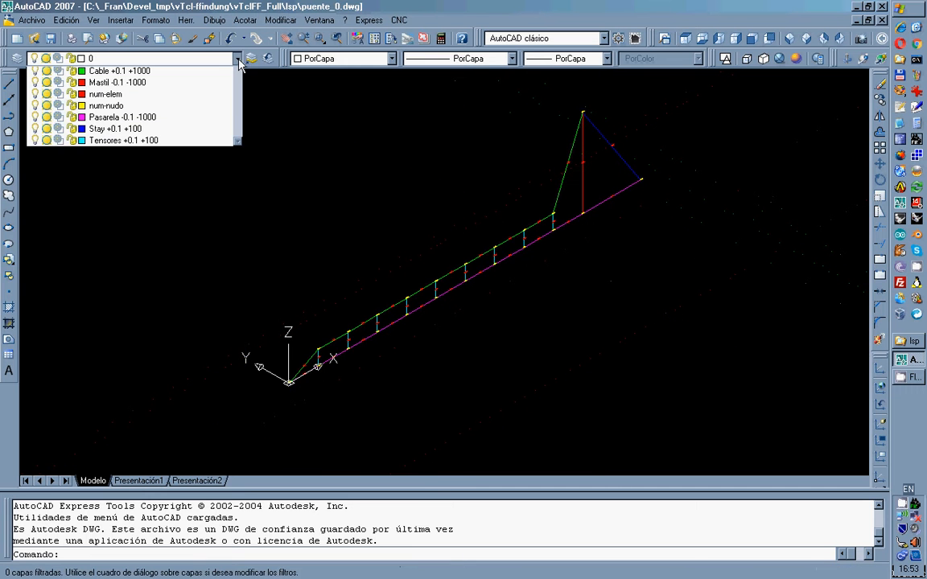
{"action": "left_click", "coordinate": [71, 84]}
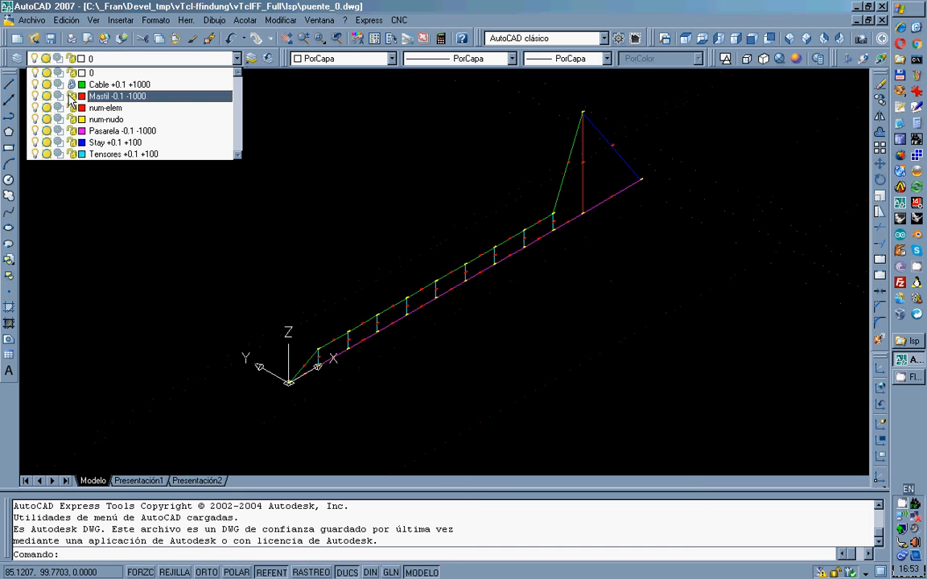
{"action": "left_click", "coordinate": [71, 95]}
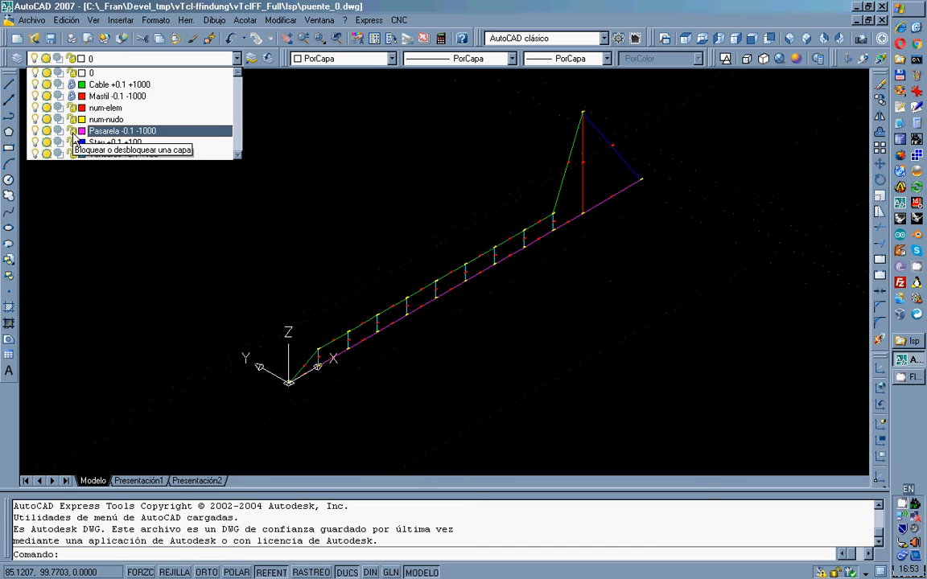
{"action": "left_click", "coordinate": [70, 130]}
{"action": "left_click", "coordinate": [71, 142]}
{"action": "left_click", "coordinate": [71, 154]}
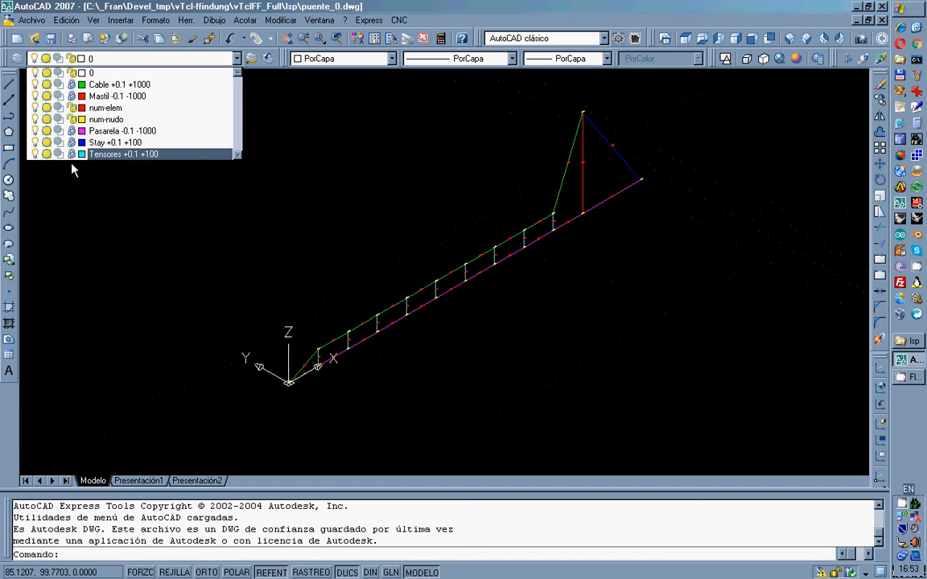
Delete all node and element number labels by selecting the whole bridge model while its structural layers are locked
{"action": "left_click", "coordinate": [254, 459]}
{"action": "left_click", "coordinate": [702, 97]}
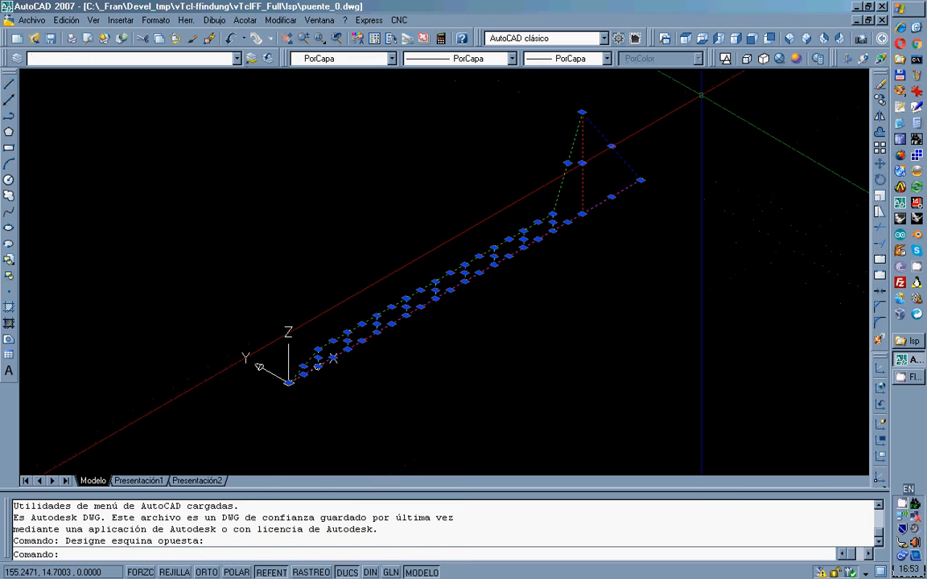
{"action": "key", "text": "Delete"}
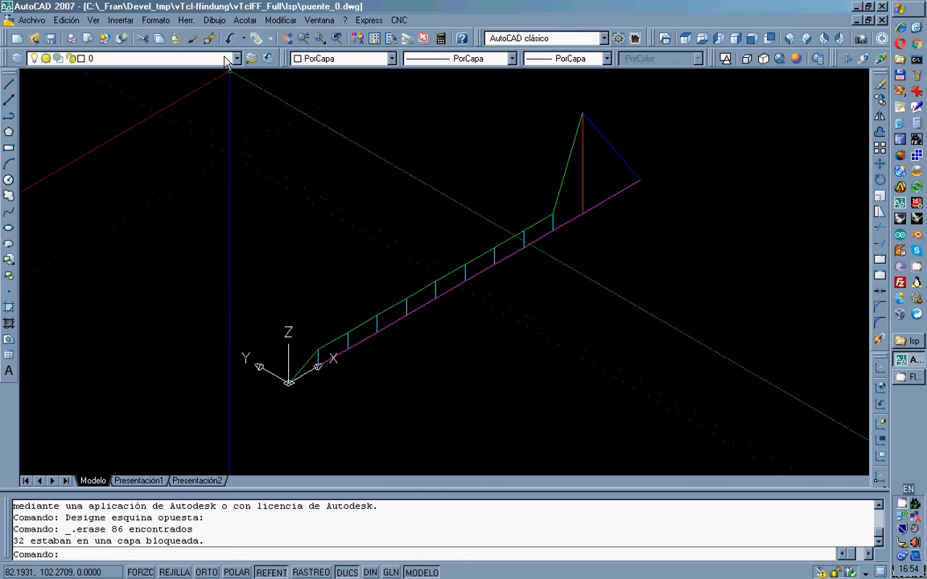
Load the AutoLISP application vTcl-FormFinding.lsp from Devel_tmp\vTcl-ffindung\vTclFF_Full\lsp
{"action": "left_click", "coordinate": [186, 22]}
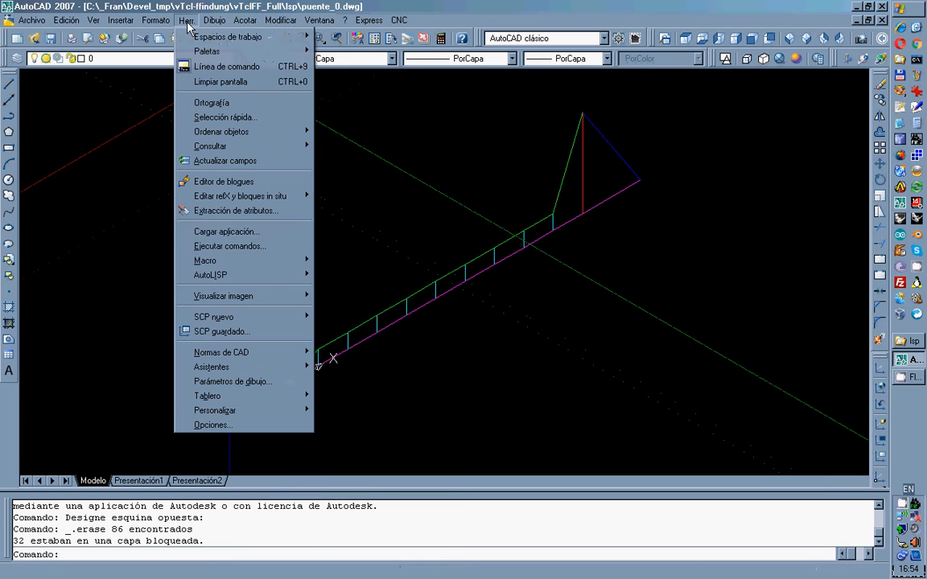
{"action": "left_click", "coordinate": [234, 237]}
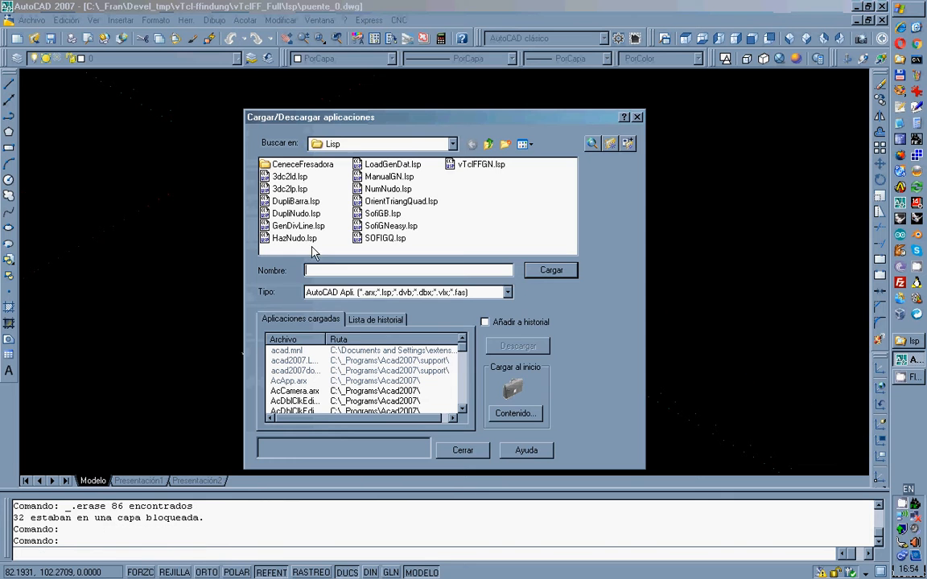
{"action": "left_click", "coordinate": [403, 150]}
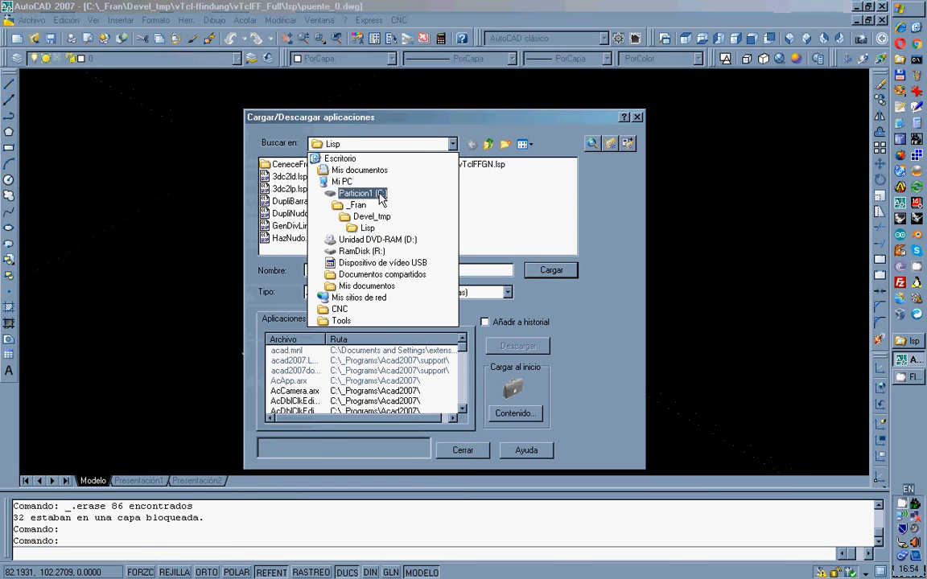
{"action": "left_click", "coordinate": [360, 218]}
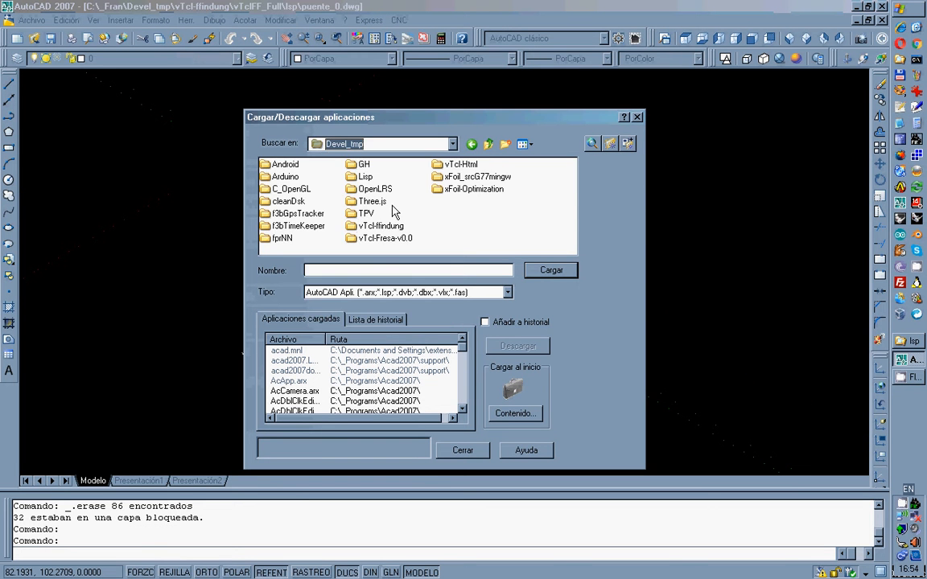
{"action": "double_click", "coordinate": [380, 226]}
{"action": "double_click", "coordinate": [302, 214]}
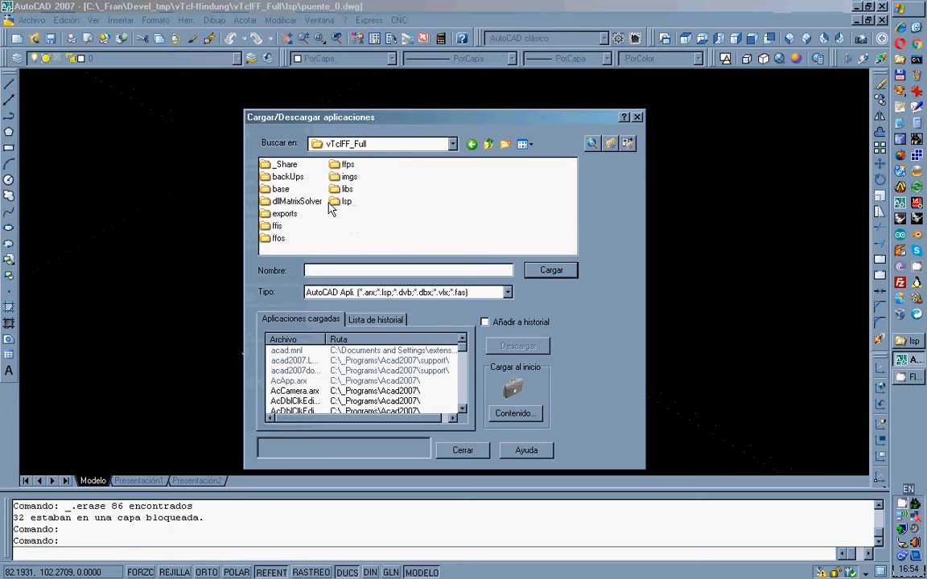
{"action": "double_click", "coordinate": [342, 201]}
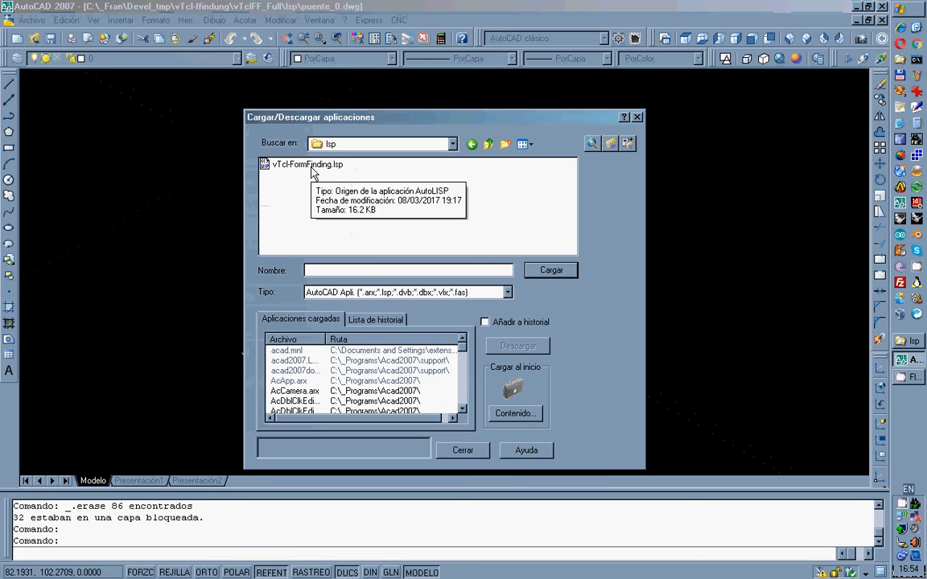
{"action": "double_click", "coordinate": [314, 166]}
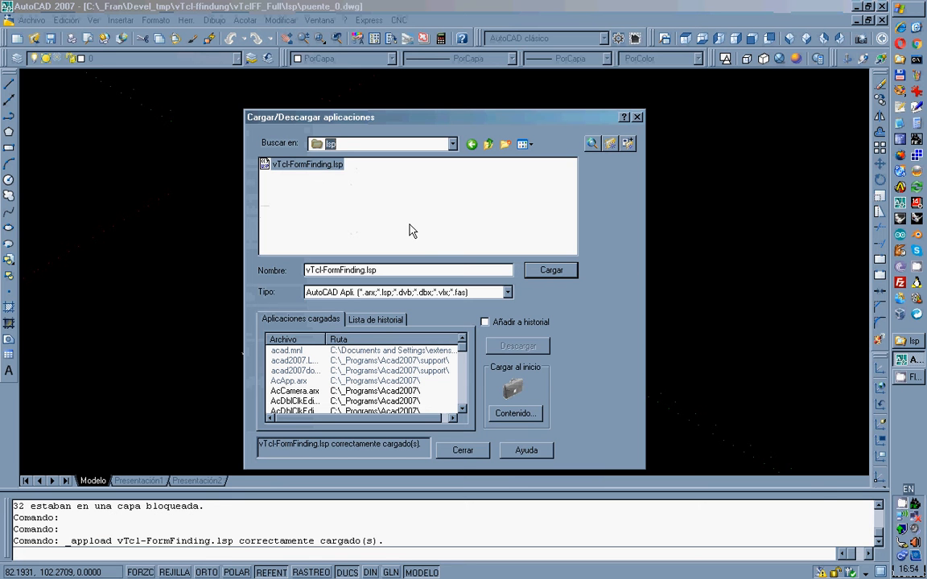
{"action": "left_click", "coordinate": [463, 450]}
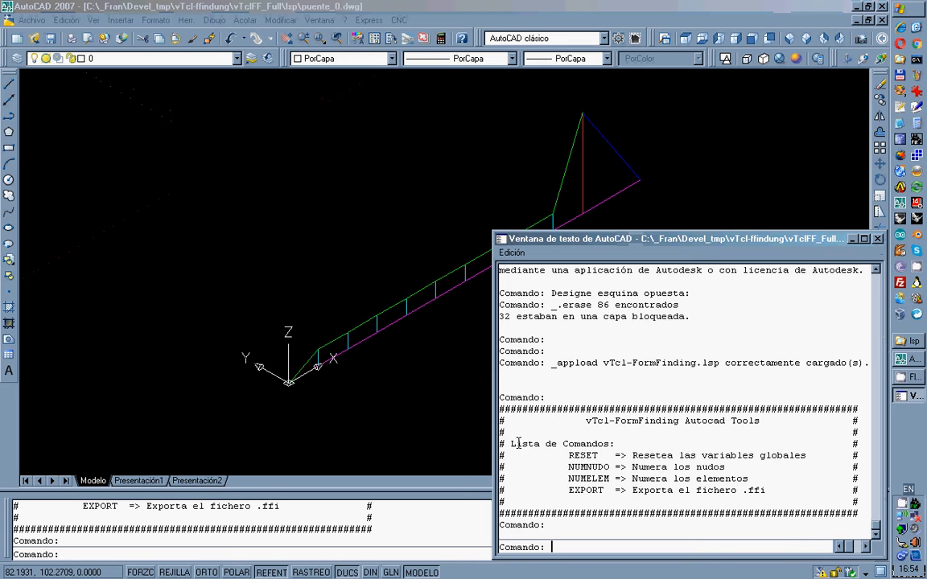
Review the command list of the vTcl-FormFinding tools in the text window, including RESET and NUMNUDO, and close the window
{"action": "left_click_drag", "start_coordinate": [495, 448], "coordinate": [504, 443]}
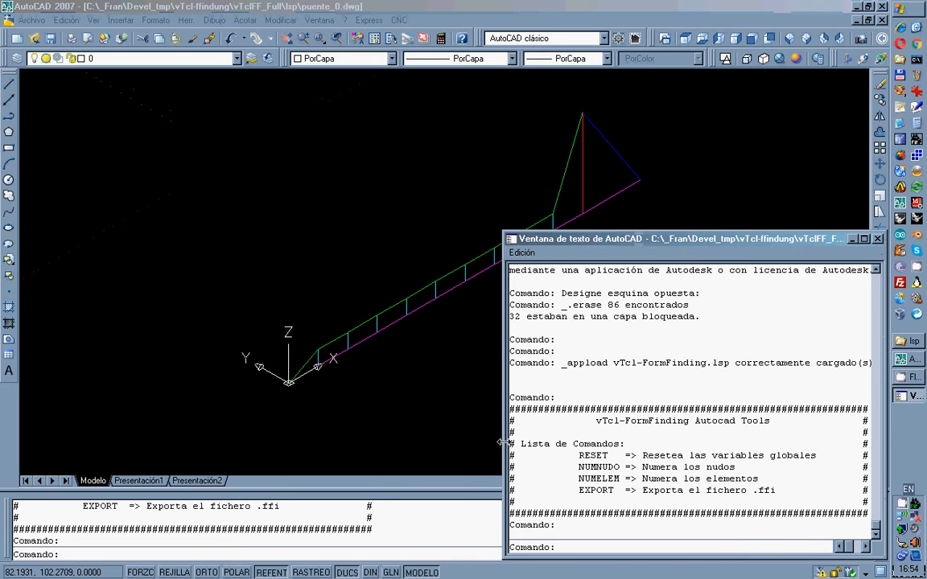
{"action": "double_click", "coordinate": [579, 455]}
{"action": "double_click", "coordinate": [581, 466]}
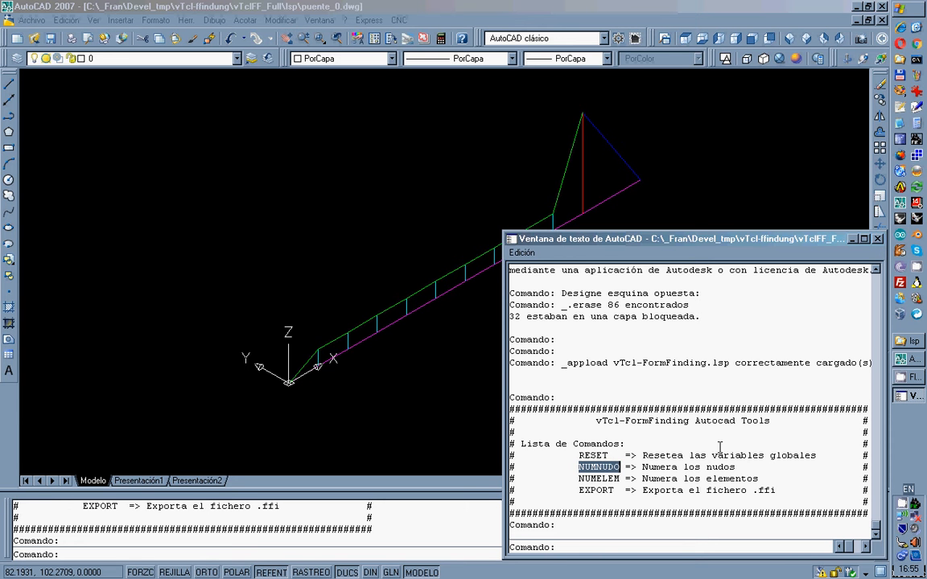
{"action": "left_click", "coordinate": [880, 240]}
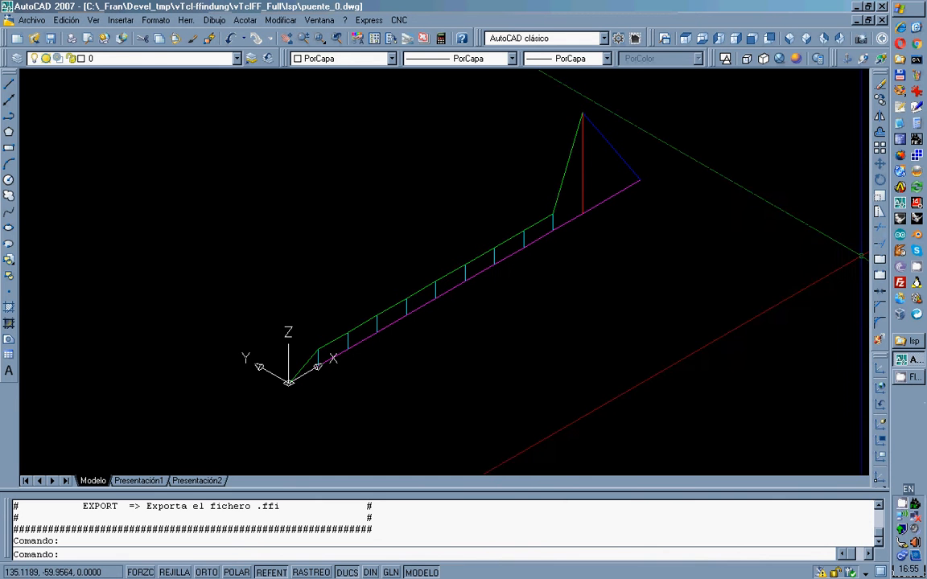
Unlock the Cable, Mastil, Pasarela, Stay and Tensores layers
{"action": "left_click", "coordinate": [145, 58]}
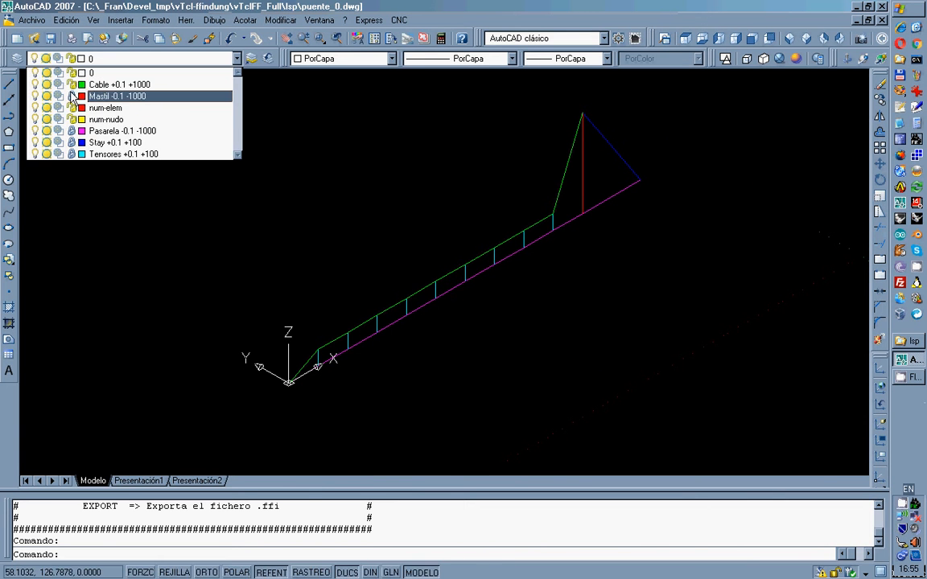
{"action": "left_click", "coordinate": [71, 131]}
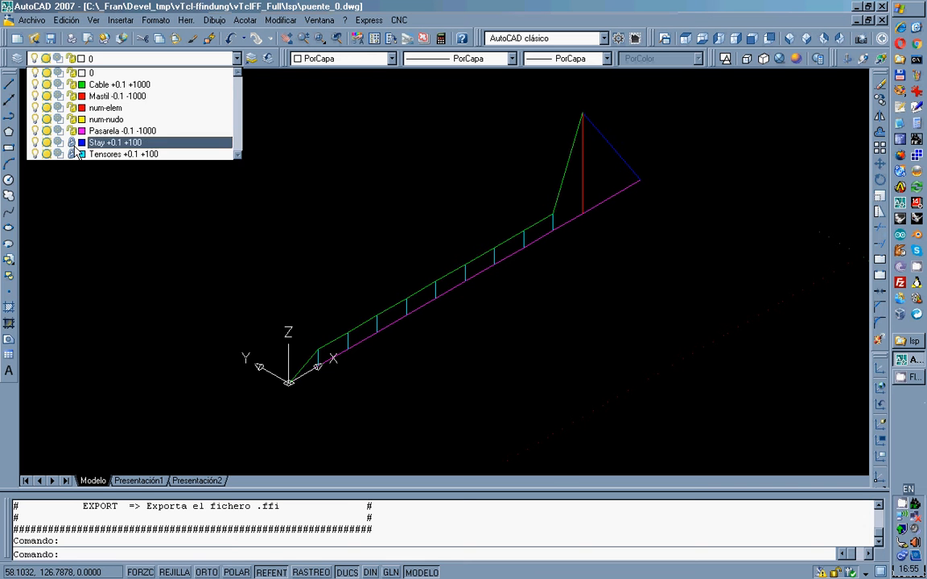
{"action": "left_click", "coordinate": [71, 143]}
{"action": "left_click", "coordinate": [71, 155]}
{"action": "left_click", "coordinate": [97, 197]}
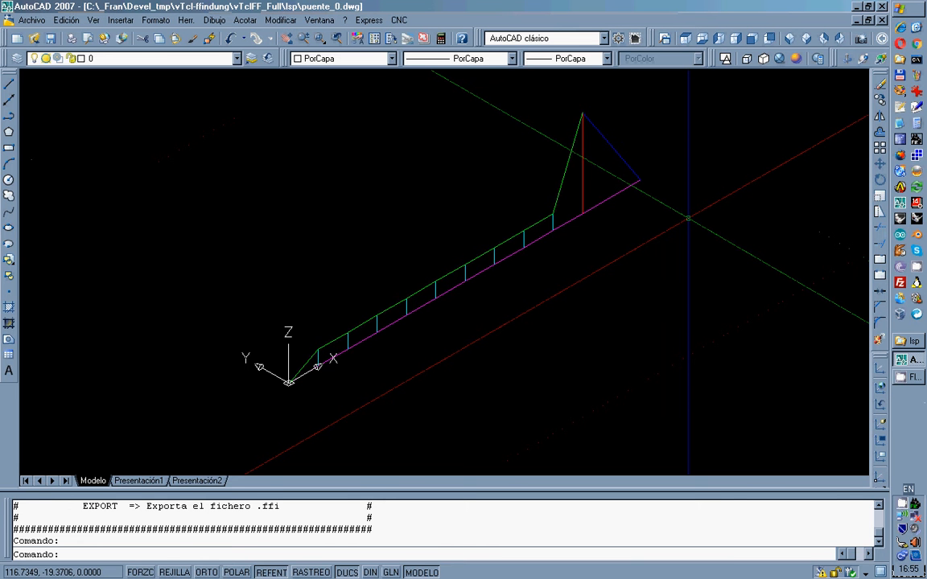
Start node numbering with NUMNUDO, using text height 1, group divider 10000, group number 1, start number 0 and increment 1
{"action": "type", "text": "numnudo"}
{"action": "key", "text": "Return"}
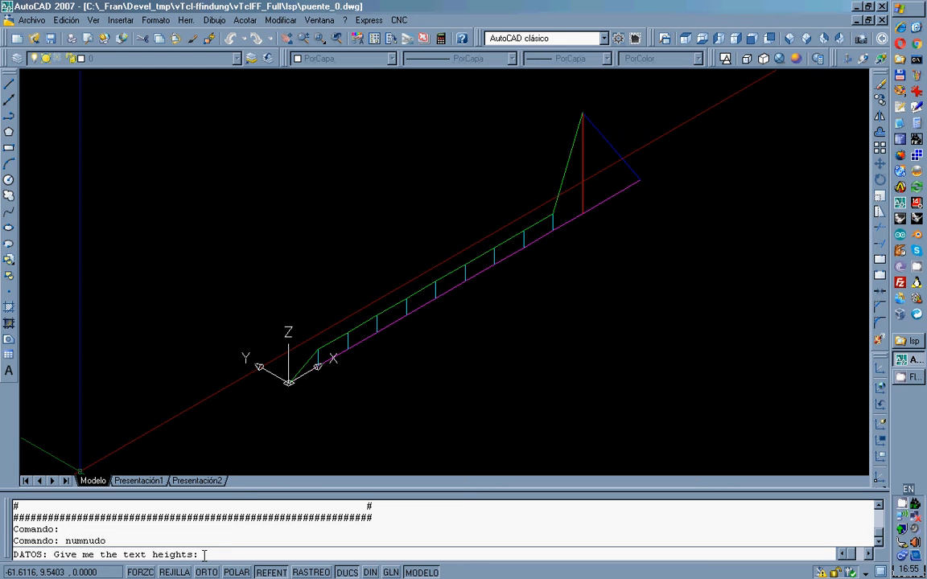
{"action": "type", "text": "1"}
{"action": "key", "text": "Return"}
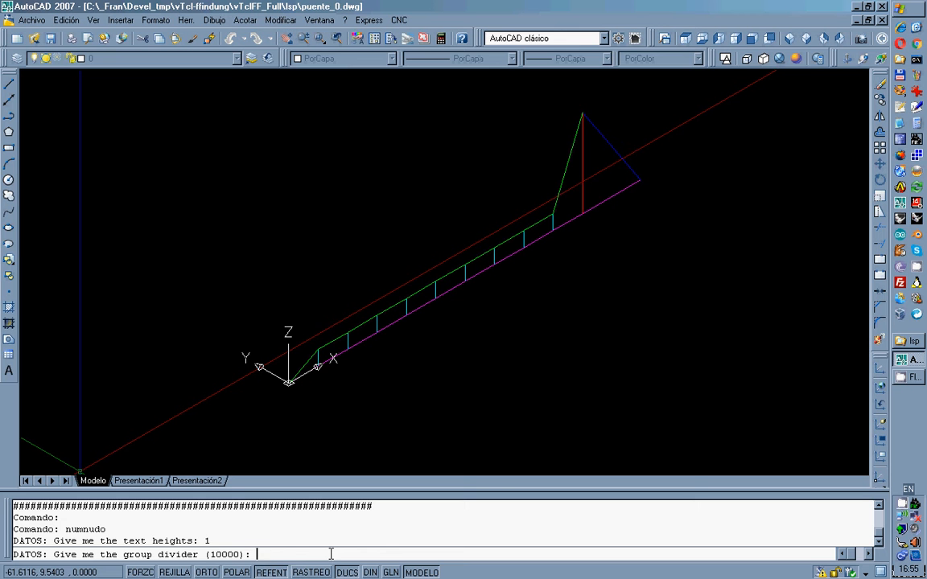
{"action": "type", "text": "10000"}
{"action": "key", "text": "Return"}
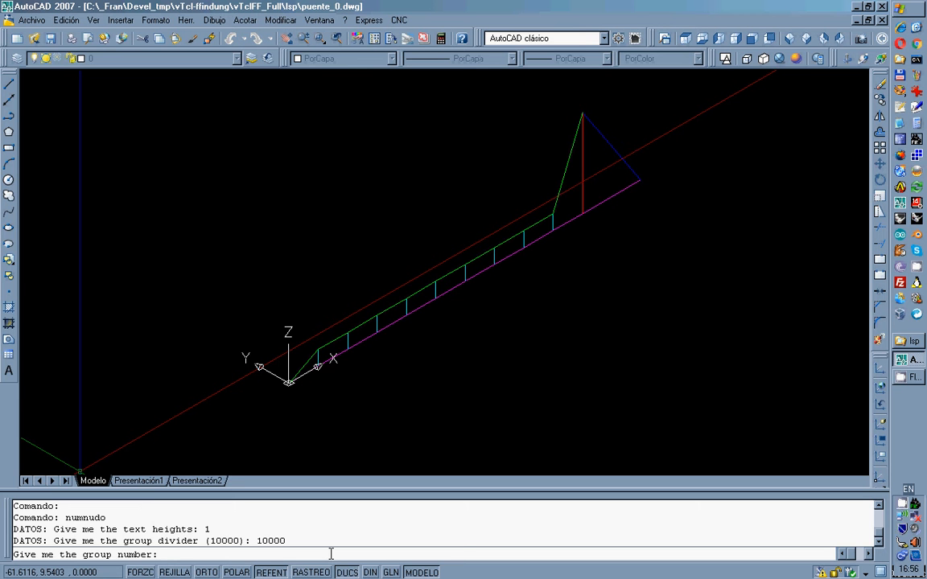
{"action": "type", "text": "1"}
{"action": "key", "text": "Return"}
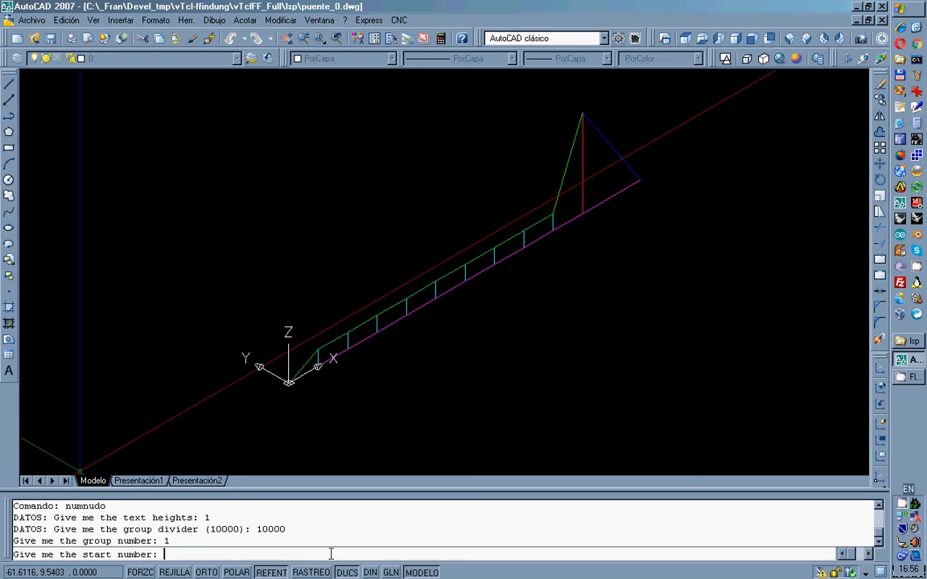
{"action": "type", "text": "0"}
{"action": "key", "text": "Return"}
{"action": "type", "text": "1"}
{"action": "key", "text": "Return"}
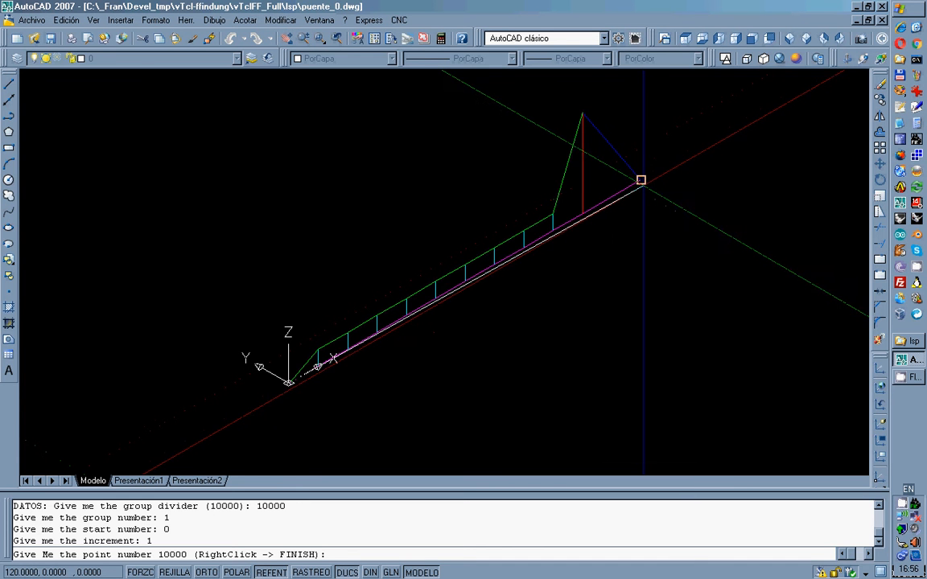
Number the deck nodes 10000 to 10011 in order from the far end at 120,0,0 to the origin, and finish the numbering
{"action": "left_click", "coordinate": [641, 180]}
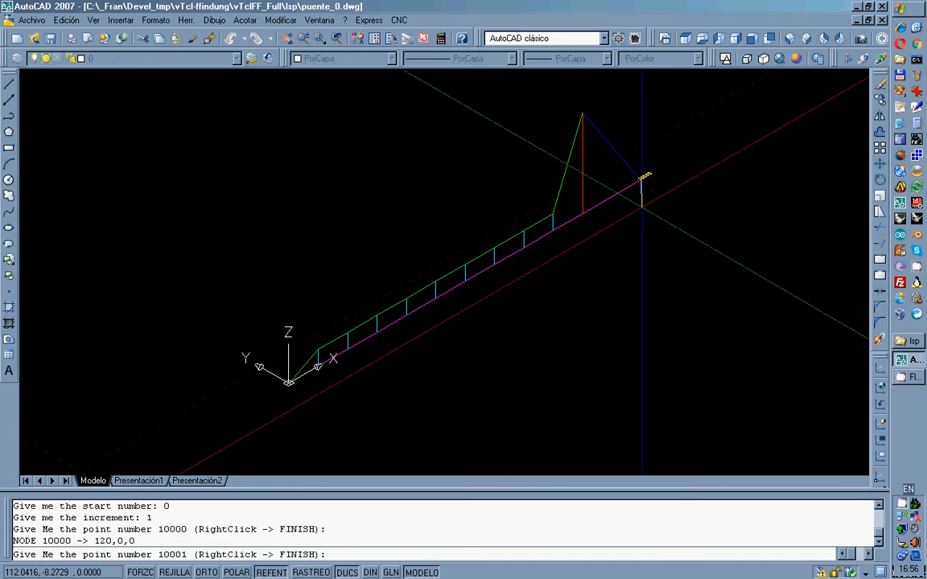
{"action": "left_click", "coordinate": [581, 211]}
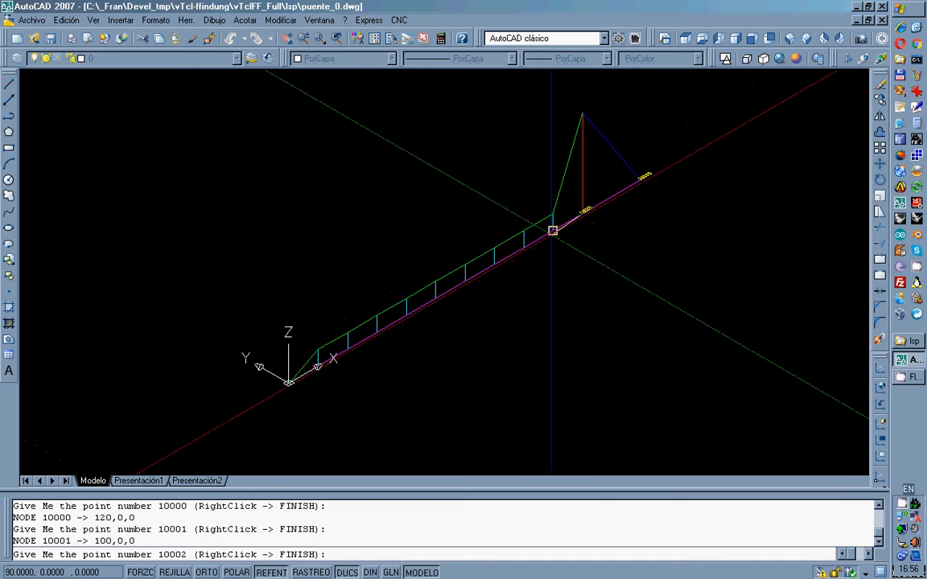
{"action": "left_click", "coordinate": [552, 231]}
{"action": "left_click", "coordinate": [523, 244]}
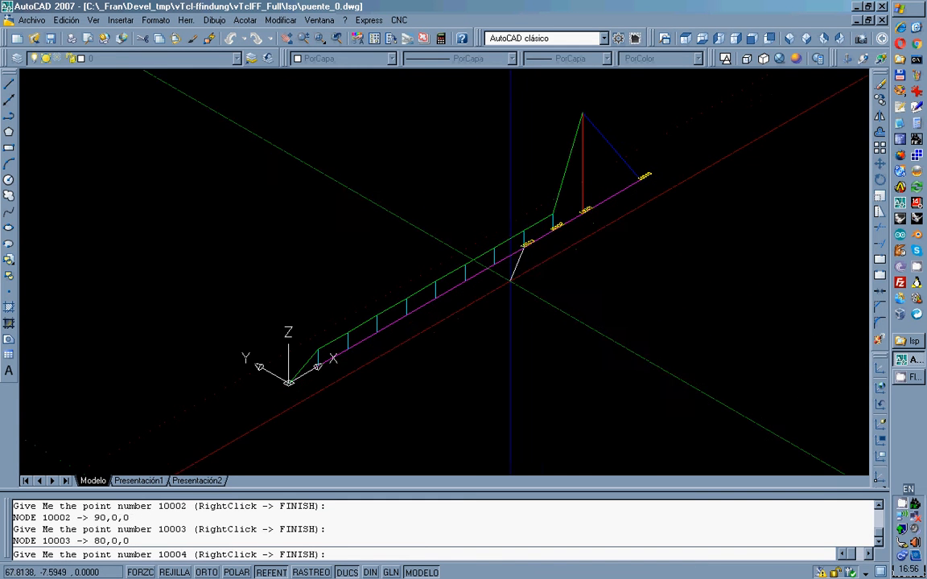
{"action": "left_click", "coordinate": [494, 260]}
{"action": "left_click", "coordinate": [473, 281]}
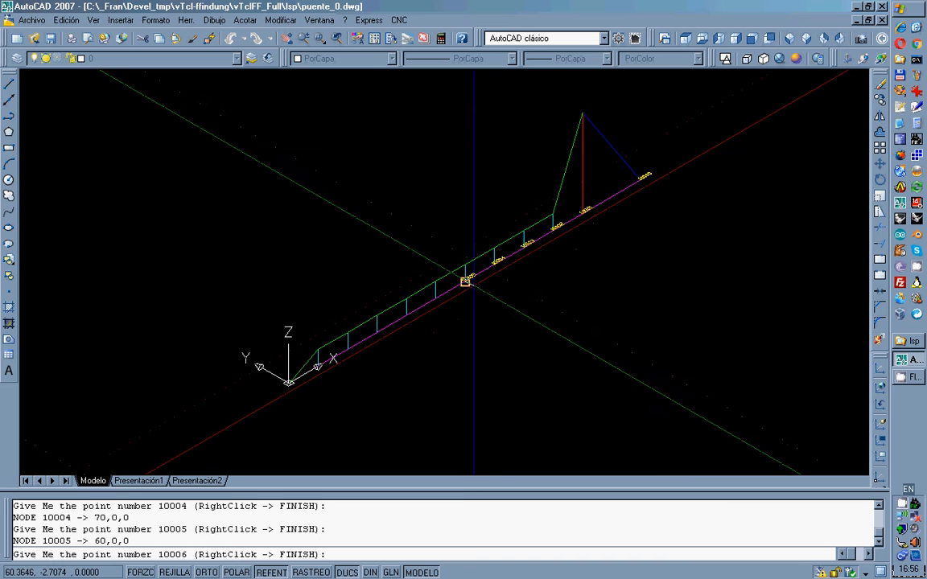
{"action": "left_click", "coordinate": [435, 297]}
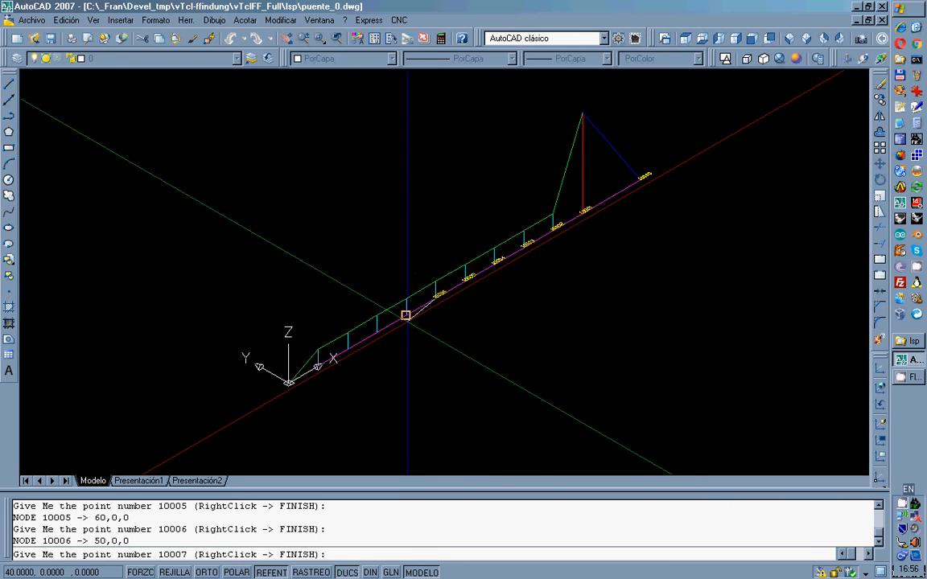
{"action": "left_click", "coordinate": [405, 315]}
{"action": "left_click", "coordinate": [377, 330]}
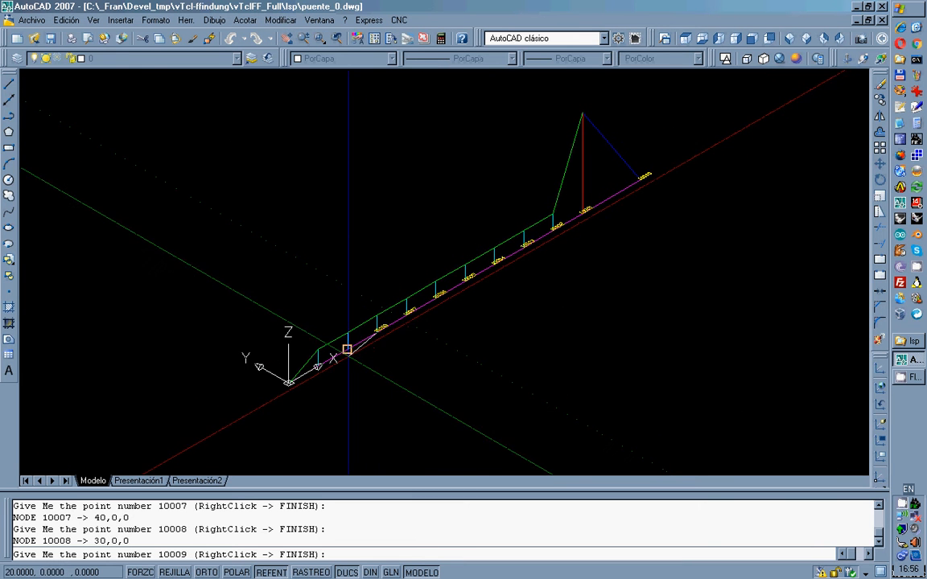
{"action": "left_click", "coordinate": [346, 349]}
{"action": "left_click", "coordinate": [318, 367]}
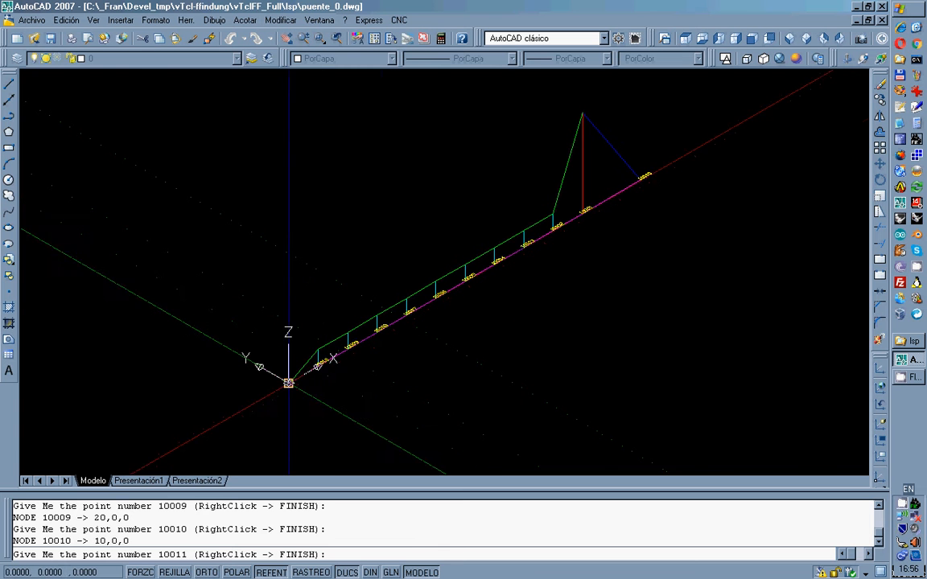
{"action": "left_click", "coordinate": [289, 383]}
{"action": "right_click", "coordinate": [680, 304]}
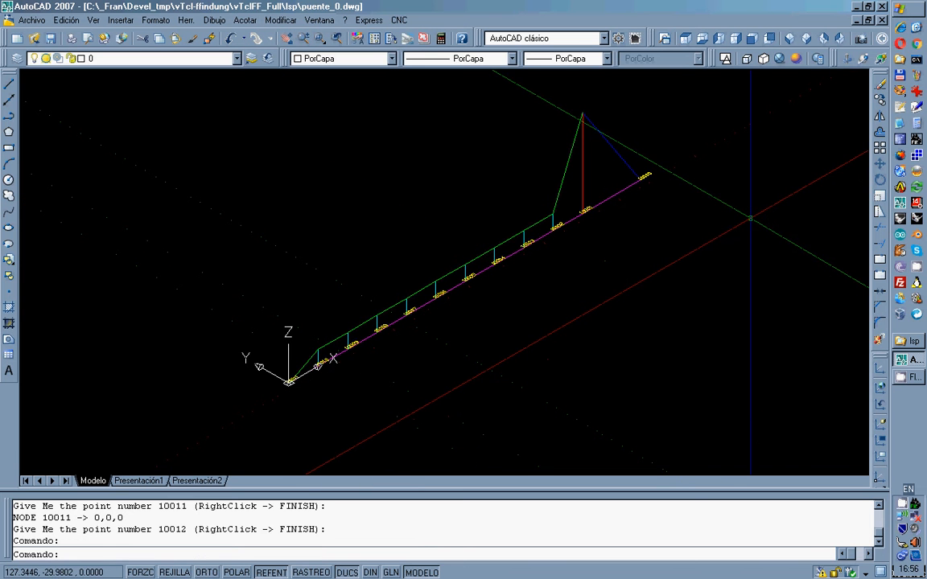
Start node numbering again with NUMNUDO, using group number 2, start number 1 and increment 1
{"action": "scroll", "coordinate": [605, 172], "scroll_direction": "up", "scroll_amount": 5}
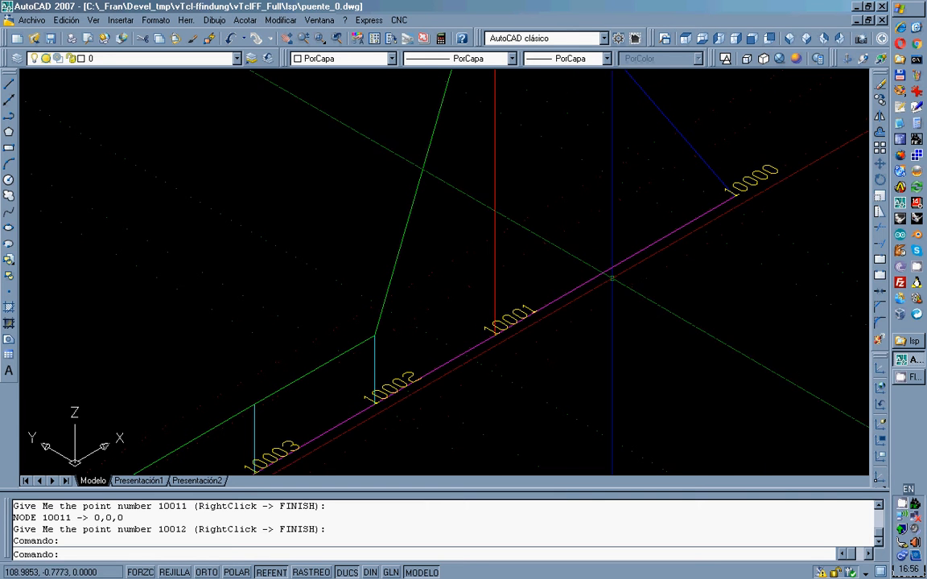
{"action": "scroll", "coordinate": [793, 266], "scroll_direction": "down", "scroll_amount": 2}
{"action": "scroll", "coordinate": [792, 265], "scroll_direction": "down", "scroll_amount": 3}
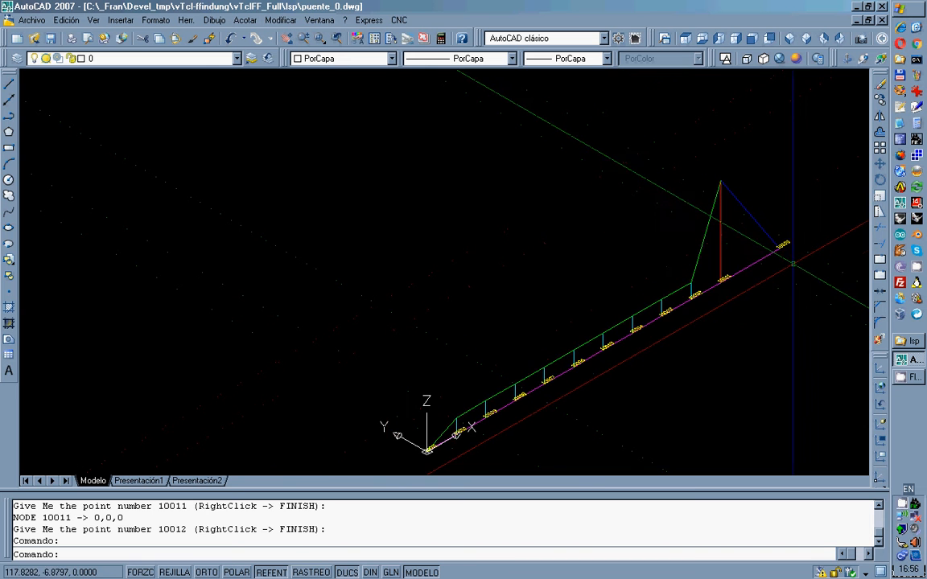
{"action": "scroll", "coordinate": [753, 311], "scroll_direction": "up", "scroll_amount": 3}
{"action": "scroll", "coordinate": [753, 308], "scroll_direction": "down", "scroll_amount": 4}
{"action": "scroll", "coordinate": [714, 364], "scroll_direction": "up", "scroll_amount": 3}
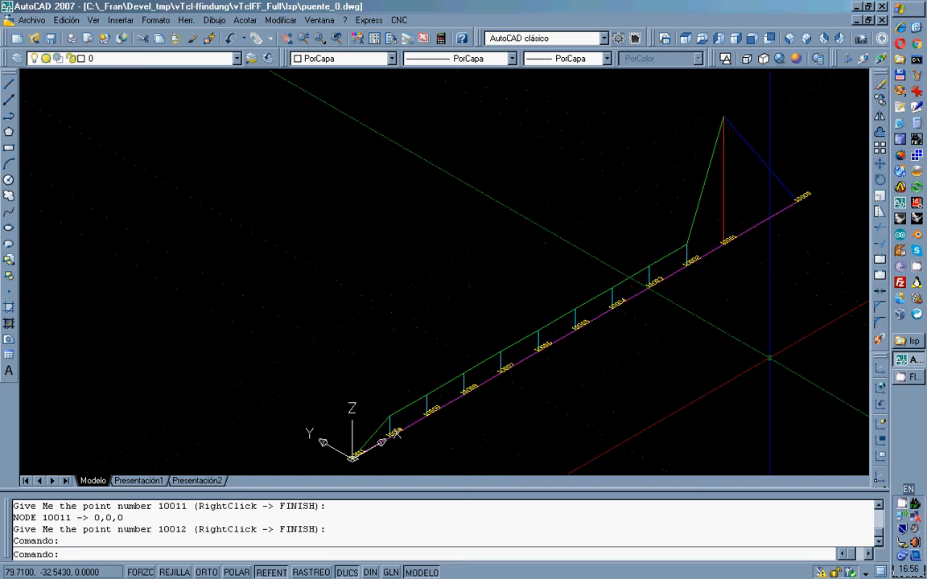
{"action": "type", "text": "numnudo"}
{"action": "key", "text": "Return"}
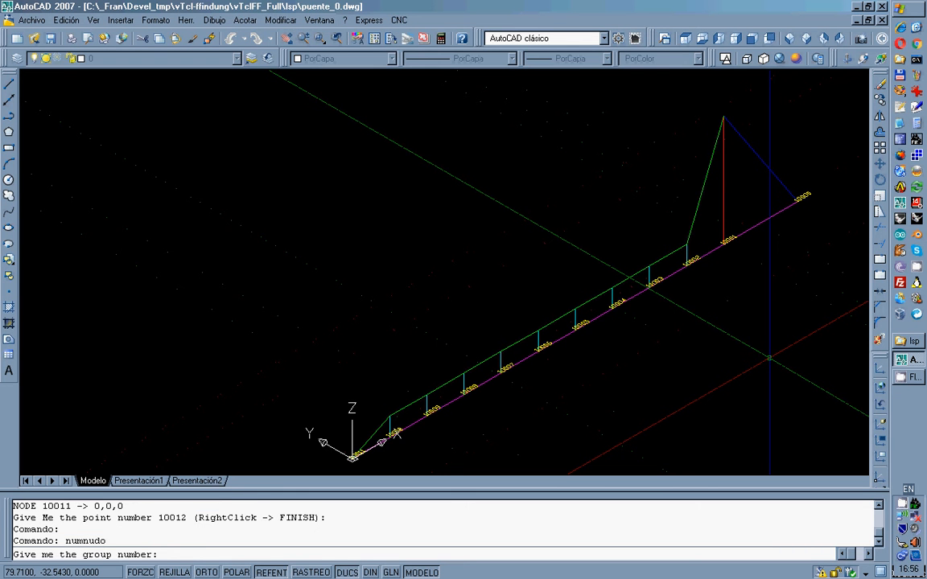
{"action": "type", "text": "2"}
{"action": "key", "text": "Return"}
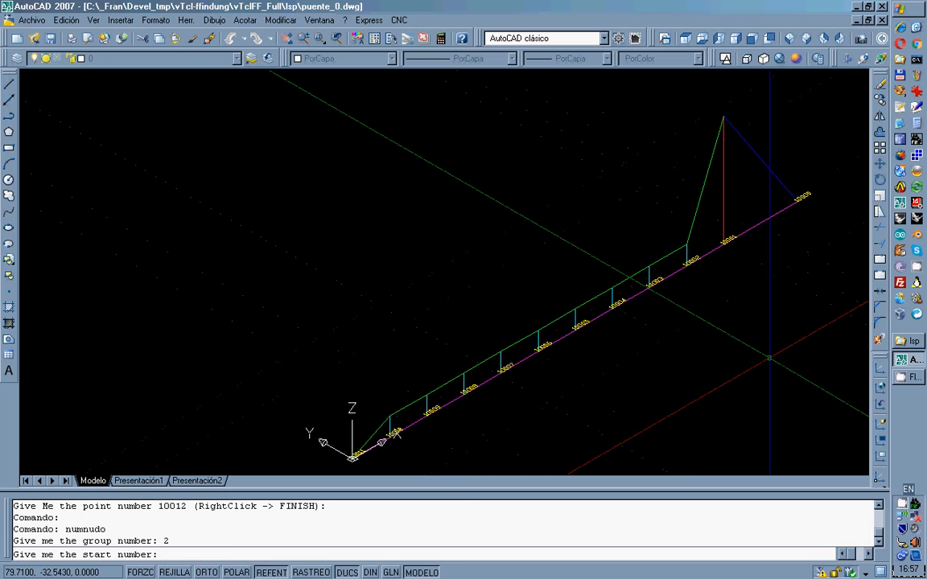
{"action": "type", "text": "1"}
{"action": "key", "text": "Return"}
{"action": "type", "text": "1"}
{"action": "key", "text": "Return"}
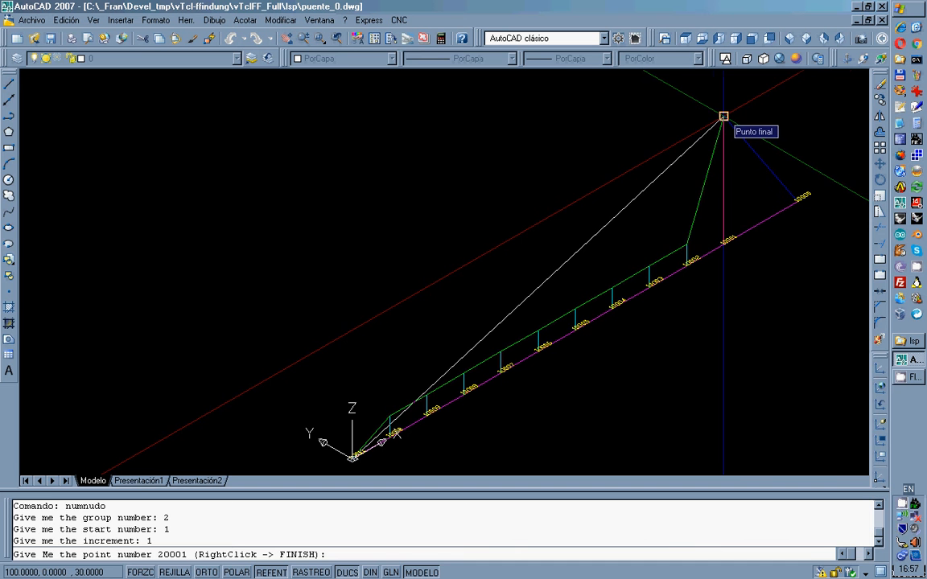
Number the main cable nodes 20001 to 20010 from the mast top through the upper hanger ends to 10,0,5, and finish the numbering
{"action": "left_click", "coordinate": [723, 115]}
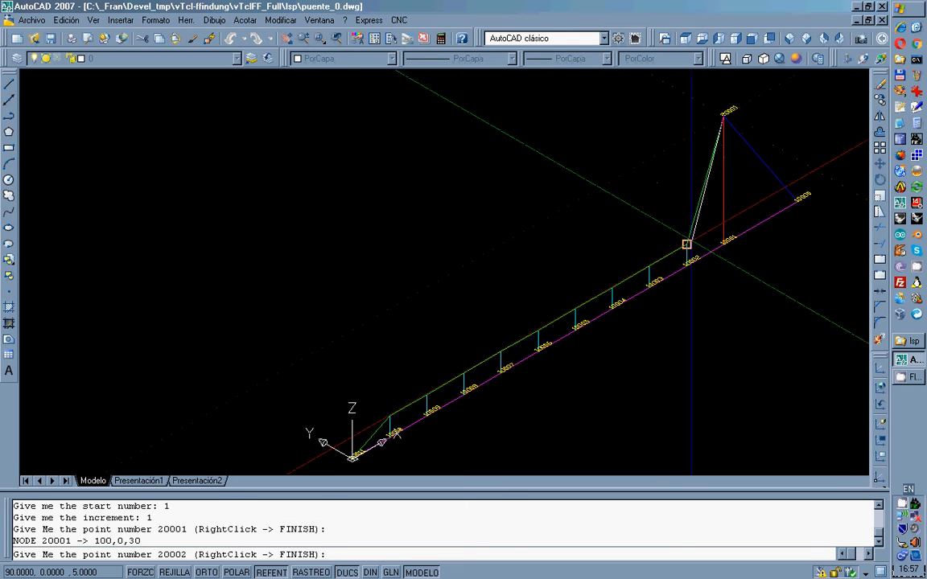
{"action": "left_click", "coordinate": [686, 243]}
{"action": "left_click", "coordinate": [649, 266]}
{"action": "left_click", "coordinate": [612, 287]}
{"action": "left_click", "coordinate": [574, 308]}
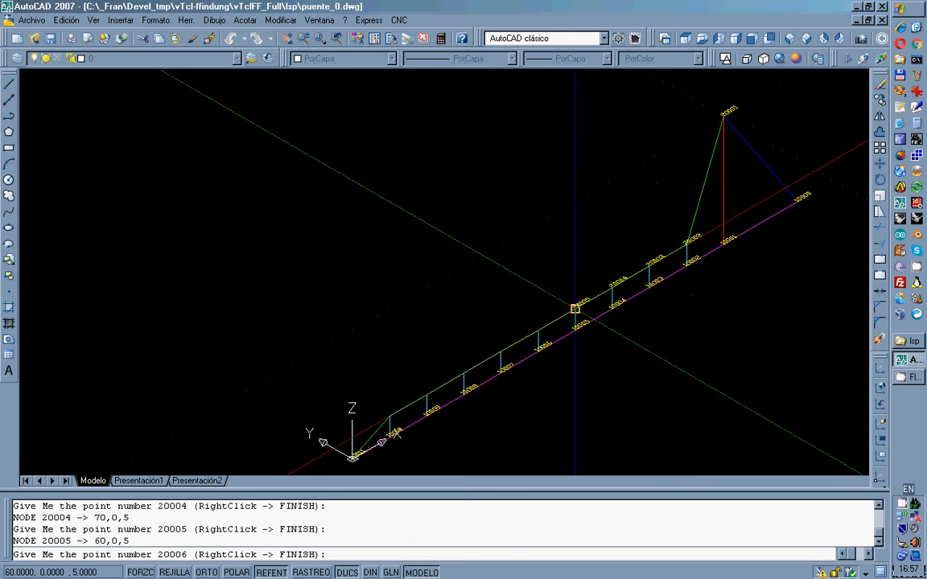
{"action": "left_click", "coordinate": [537, 330]}
{"action": "left_click", "coordinate": [501, 351]}
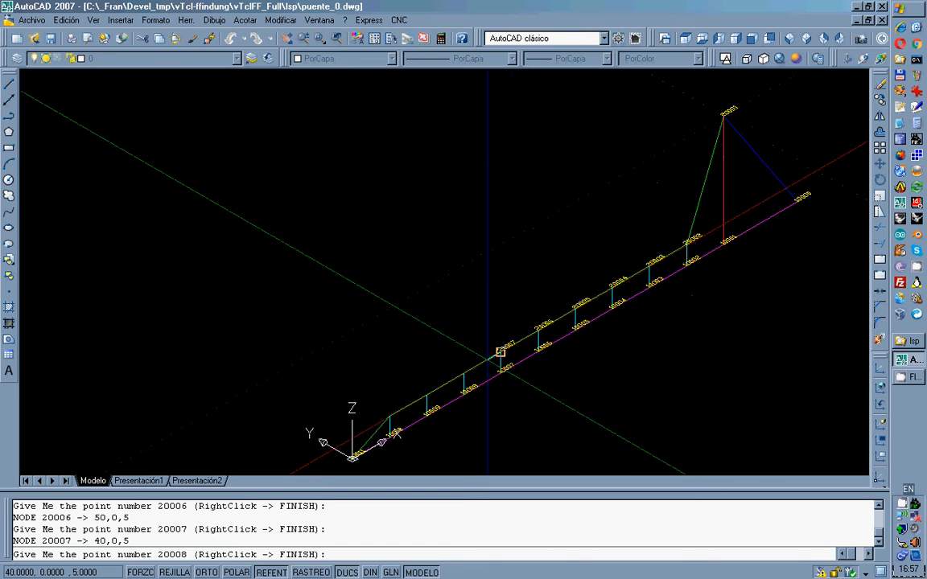
{"action": "left_click", "coordinate": [463, 372]}
{"action": "left_click", "coordinate": [427, 395]}
{"action": "left_click", "coordinate": [389, 416]}
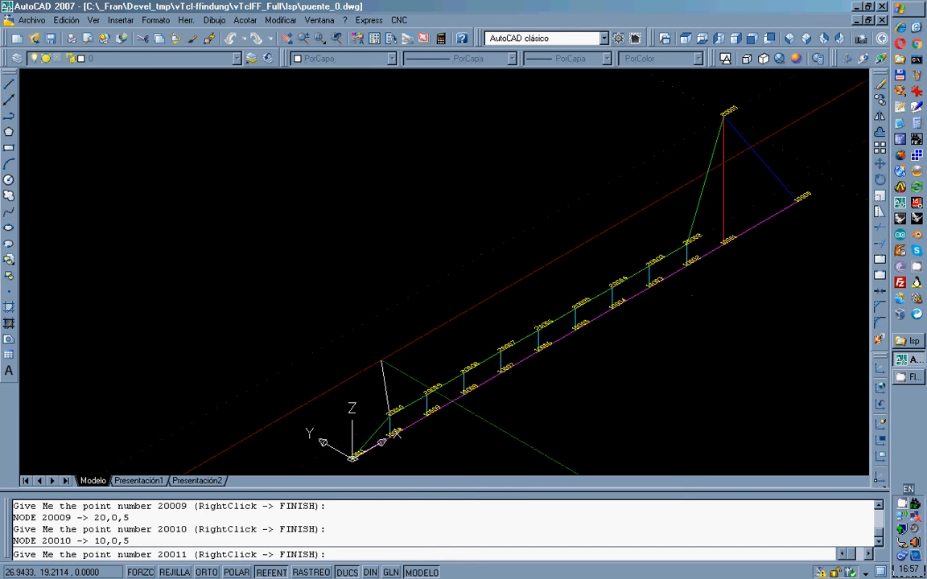
{"action": "right_click", "coordinate": [419, 254]}
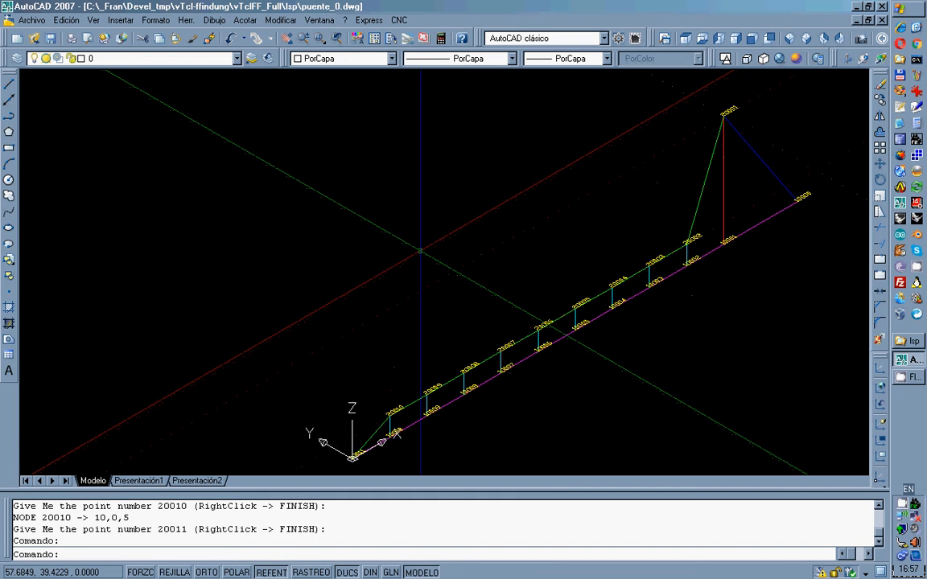
Start element numbering with NUMELEM, using group number 1, start number 0 and increment 1
{"action": "type", "text": "numelem"}
{"action": "key", "text": "Return"}
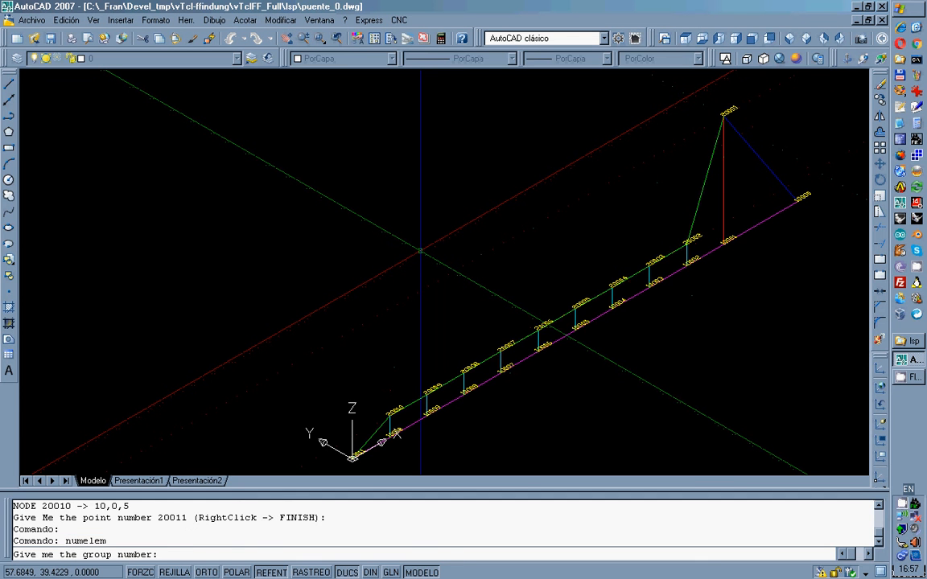
{"action": "type", "text": "1"}
{"action": "key", "text": "Return"}
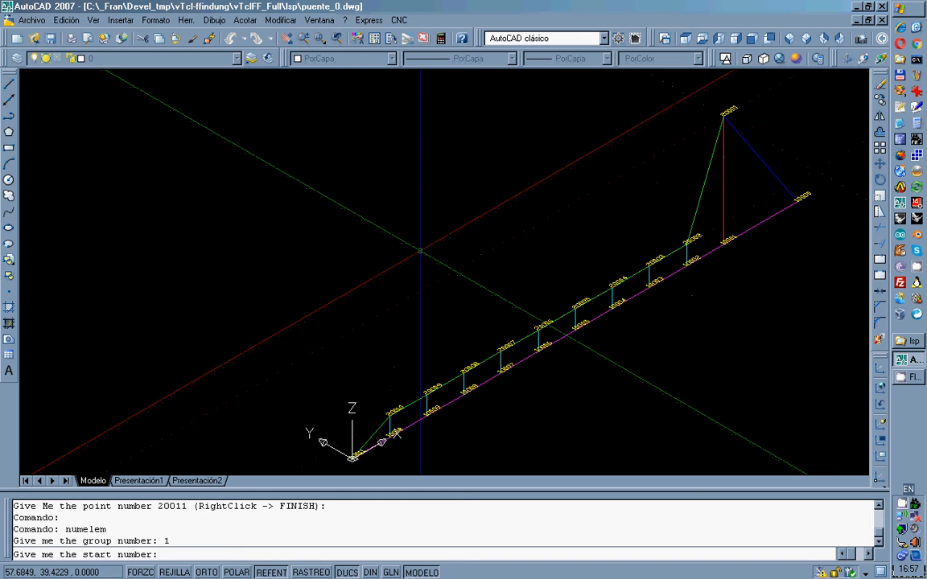
{"action": "type", "text": "0"}
{"action": "key", "text": "Return"}
{"action": "type", "text": "1"}
{"action": "key", "text": "Return"}
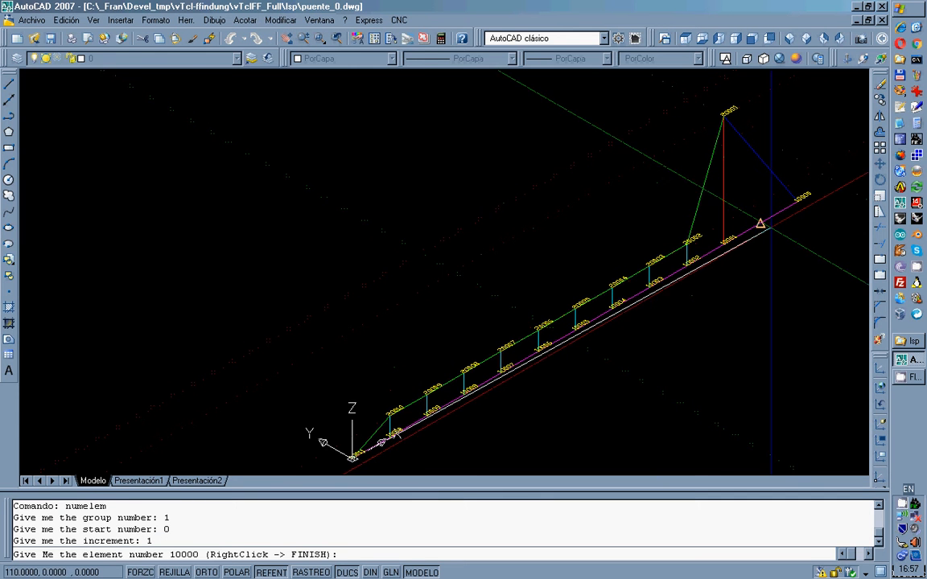
Number the deck elements 10000 to 10010 segment by segment from the far end towards the origin, and finish the numbering
{"action": "left_click", "coordinate": [761, 223]}
{"action": "left_click", "coordinate": [704, 257]}
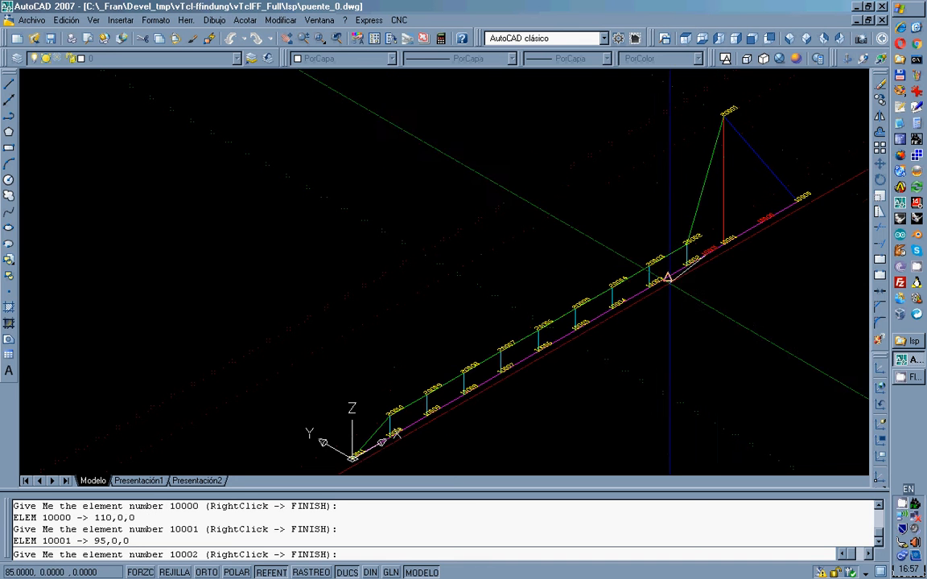
{"action": "left_click", "coordinate": [667, 277]}
{"action": "left_click", "coordinate": [629, 298]}
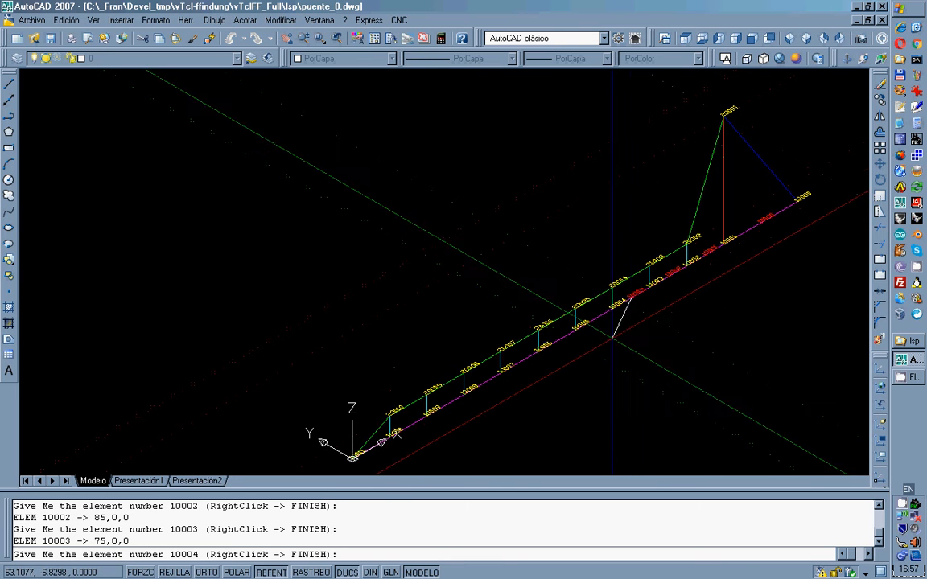
{"action": "left_click", "coordinate": [594, 319]}
{"action": "left_click", "coordinate": [557, 340]}
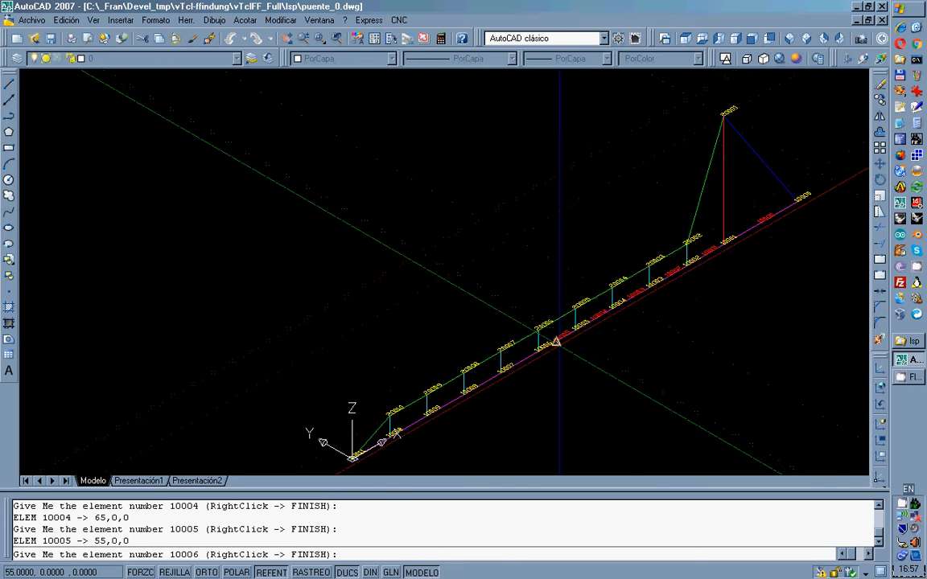
{"action": "left_click", "coordinate": [521, 361]}
{"action": "left_click", "coordinate": [485, 382]}
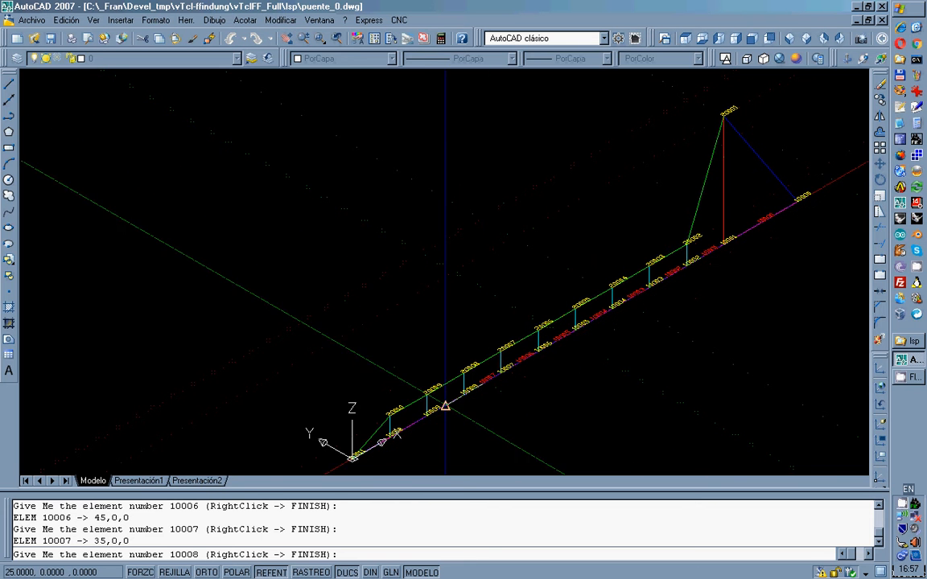
{"action": "left_click", "coordinate": [449, 403]}
{"action": "left_click", "coordinate": [424, 421]}
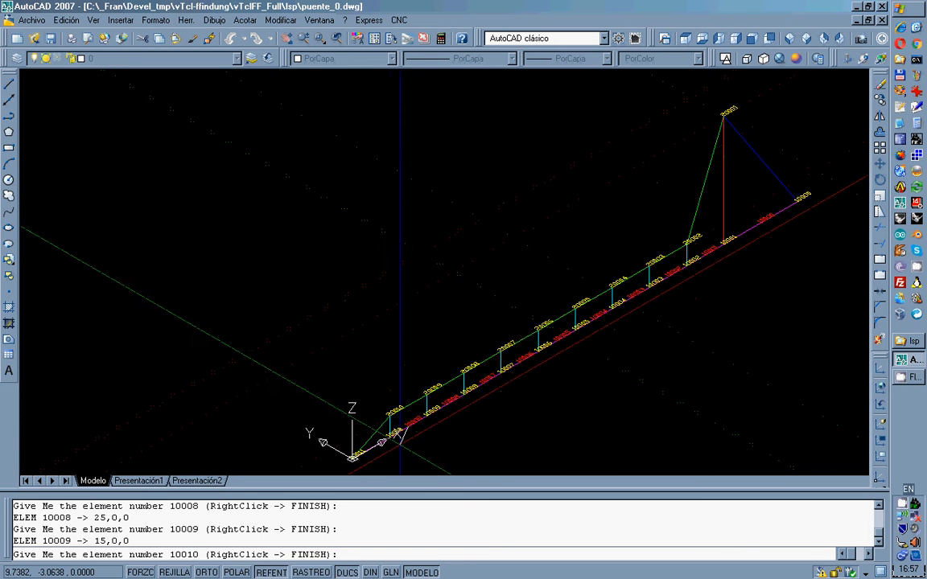
{"action": "left_click", "coordinate": [389, 449]}
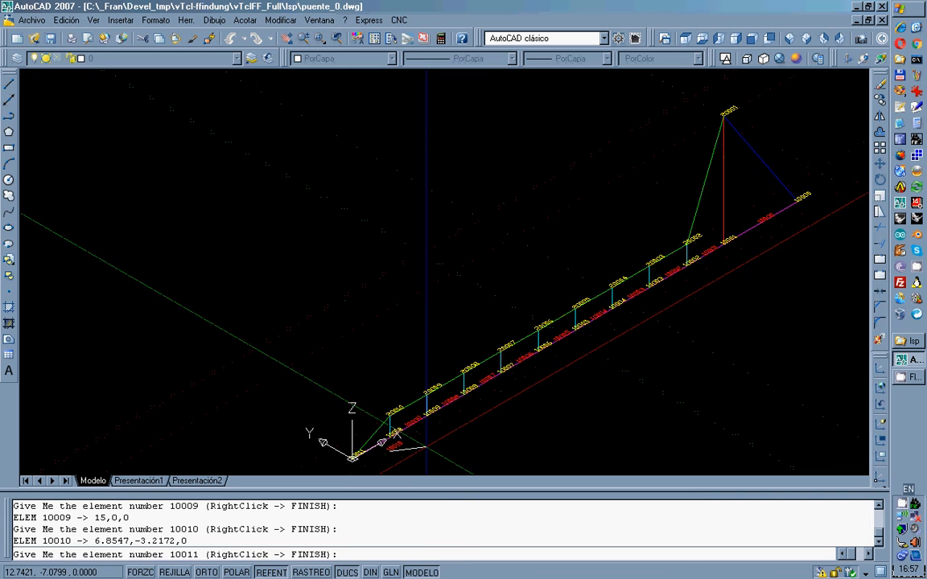
{"action": "right_click", "coordinate": [425, 446]}
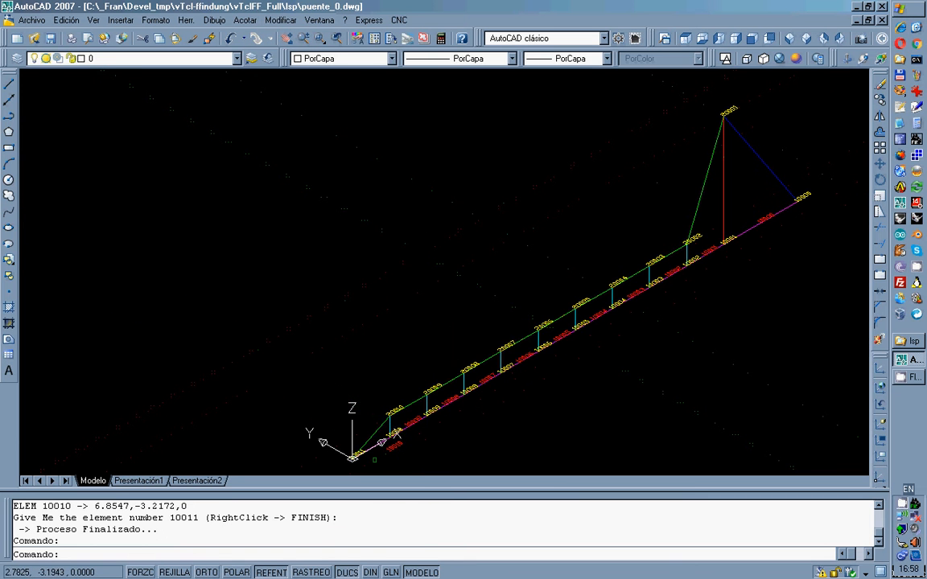
Move the misplaced red element label 10010 to the midpoint of the deck segment next to the origin
{"action": "scroll", "coordinate": [366, 462], "scroll_direction": "up", "scroll_amount": 6}
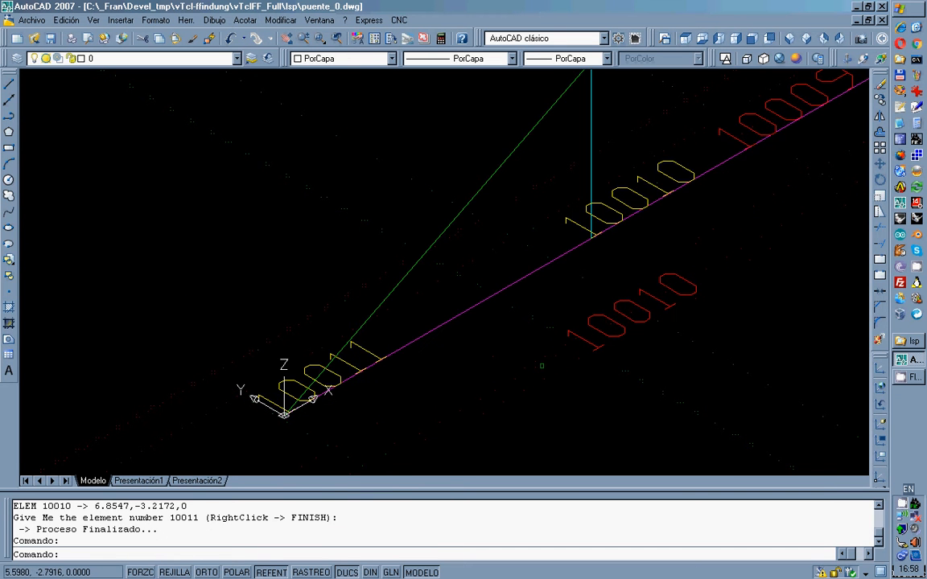
{"action": "left_click", "coordinate": [597, 344]}
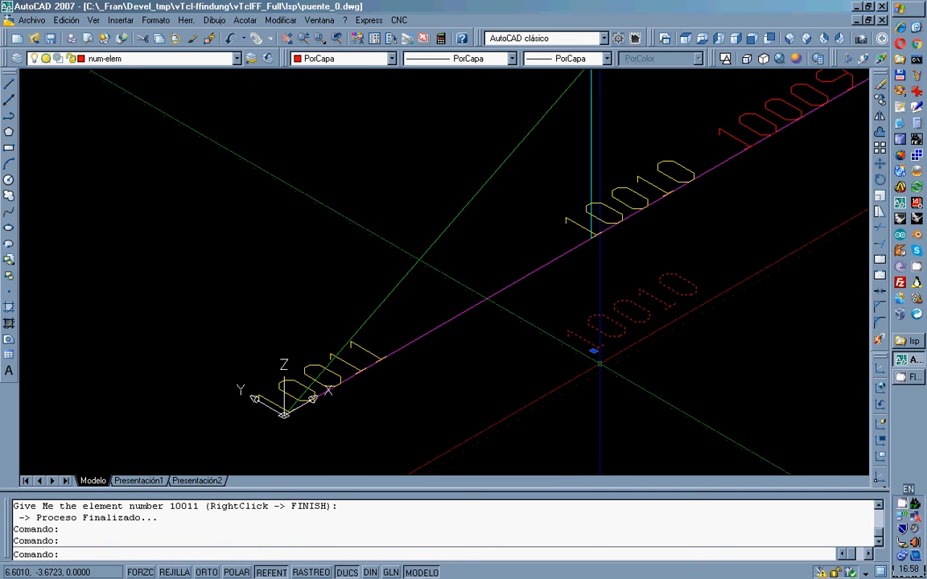
{"action": "left_click", "coordinate": [503, 289]}
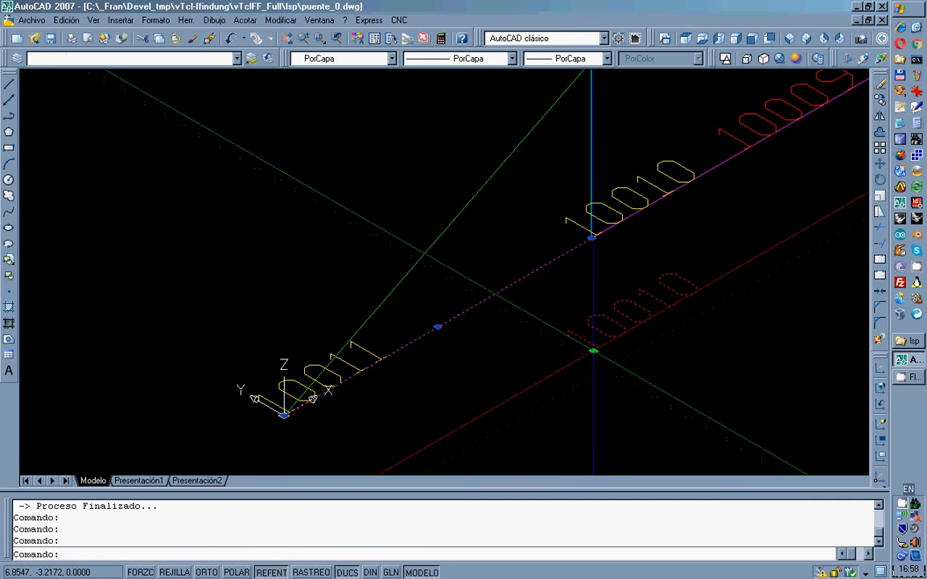
{"action": "left_click", "coordinate": [593, 351]}
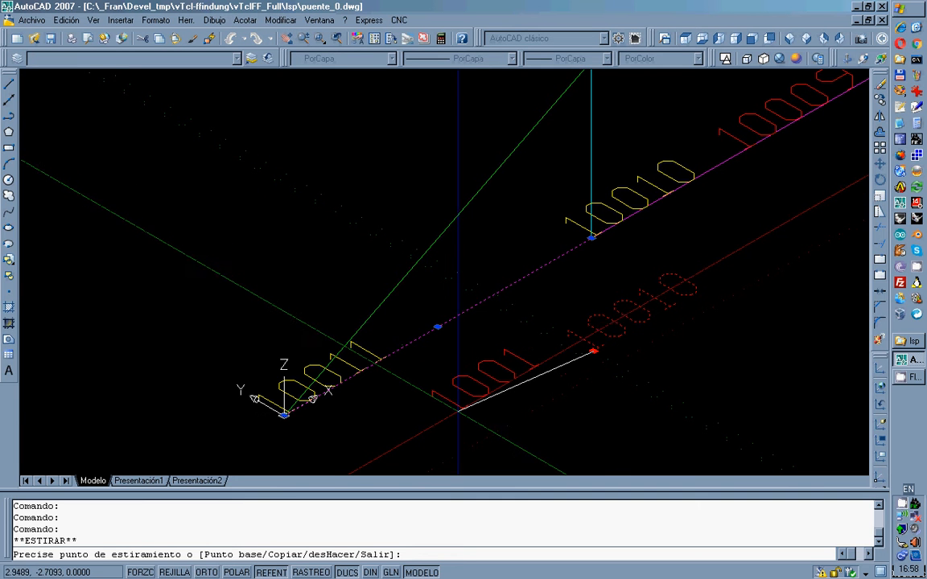
{"action": "type", "text": "med de"}
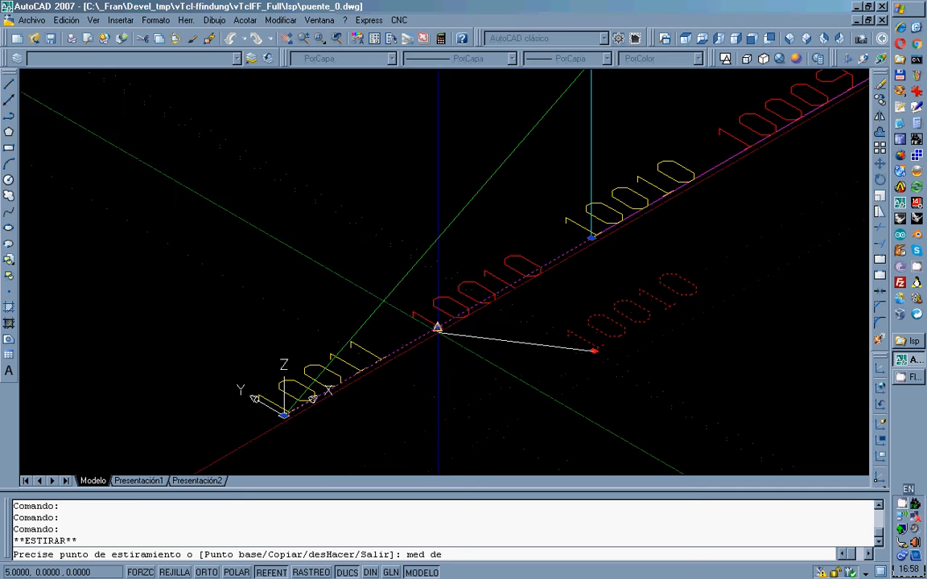
{"action": "left_click", "coordinate": [437, 327]}
{"action": "key", "text": "Escape"}
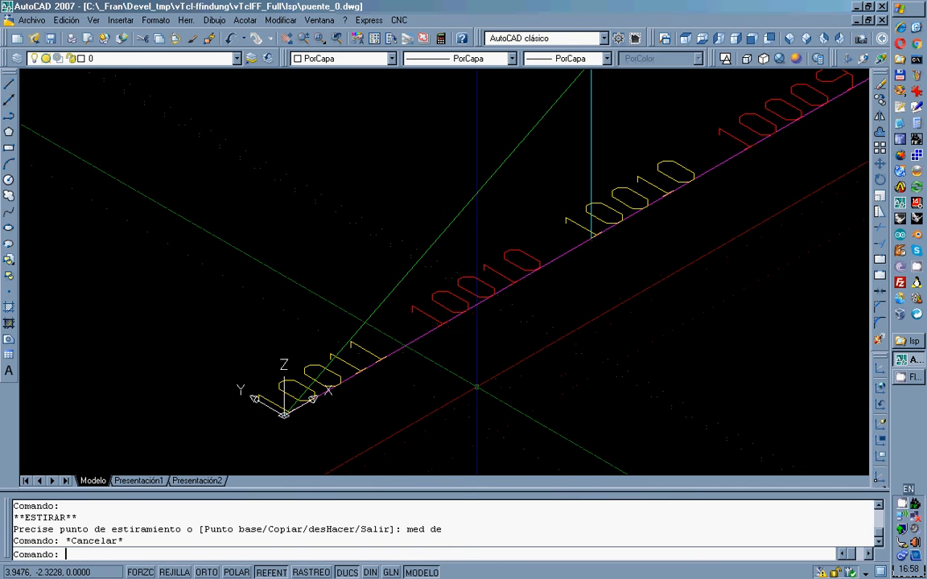
Start element numbering with NUMELEM, using group number 2, start number 1 and increment 1
{"action": "scroll", "coordinate": [441, 398], "scroll_direction": "down", "scroll_amount": 4}
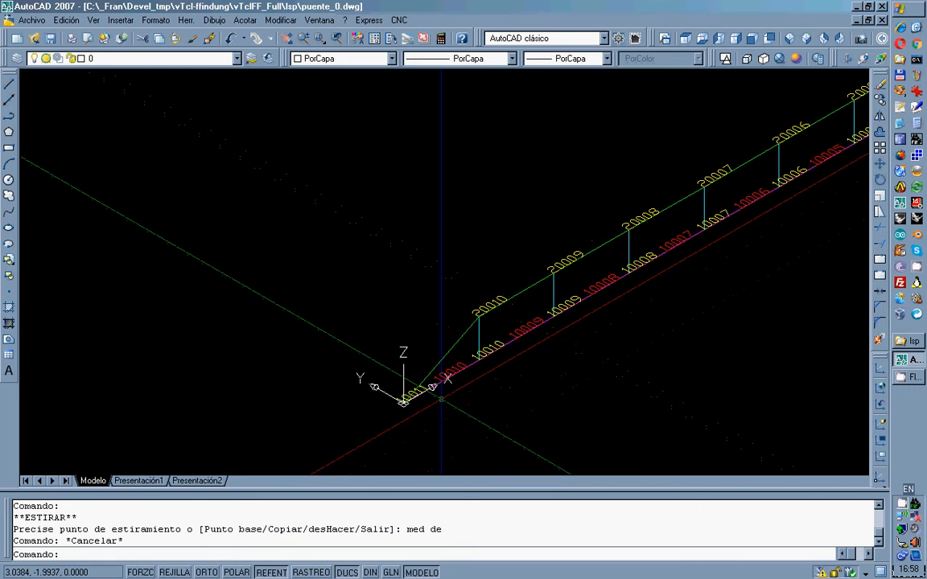
{"action": "scroll", "coordinate": [441, 398], "scroll_direction": "down", "scroll_amount": 2}
{"action": "scroll", "coordinate": [634, 278], "scroll_direction": "up", "scroll_amount": 6}
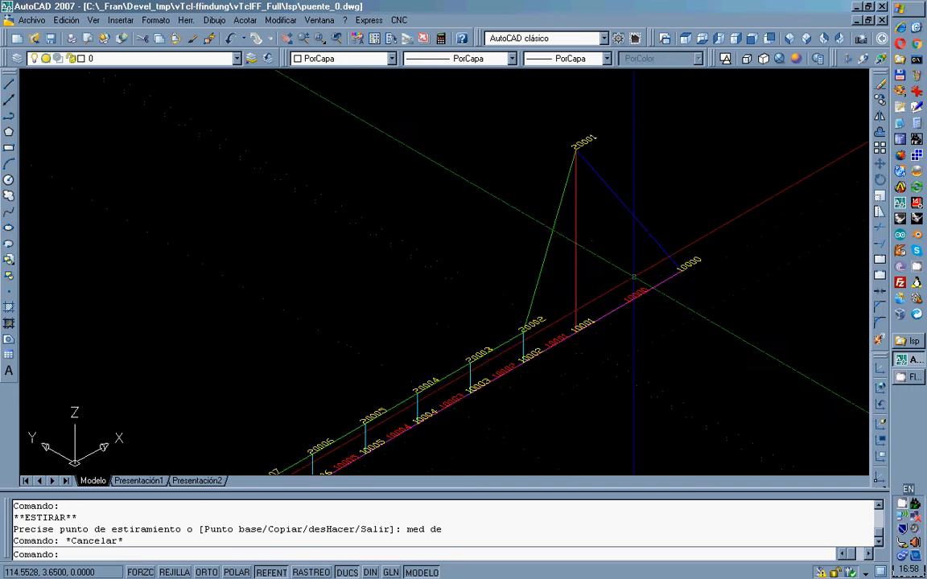
{"action": "scroll", "coordinate": [651, 278], "scroll_direction": "down", "scroll_amount": 2}
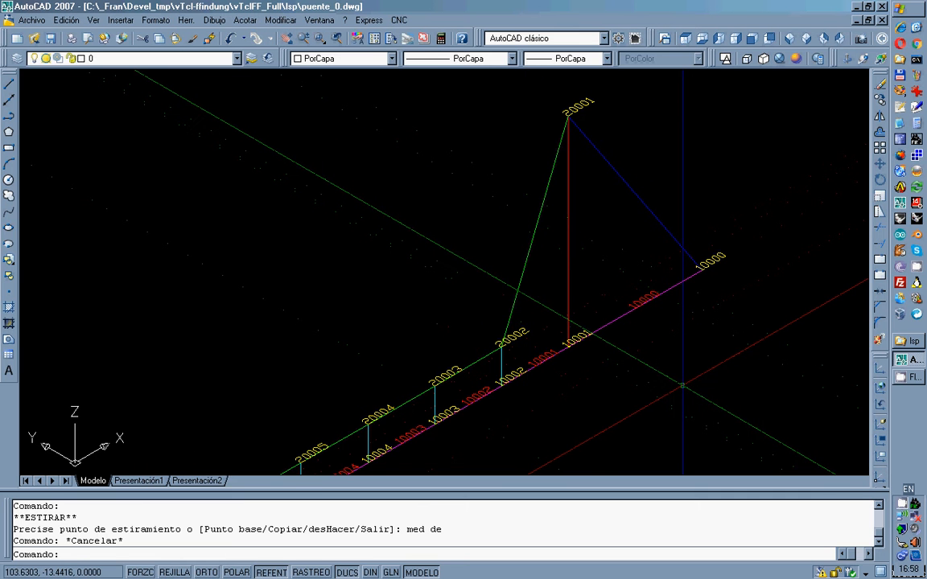
{"action": "type", "text": "numelem"}
{"action": "key", "text": "Return"}
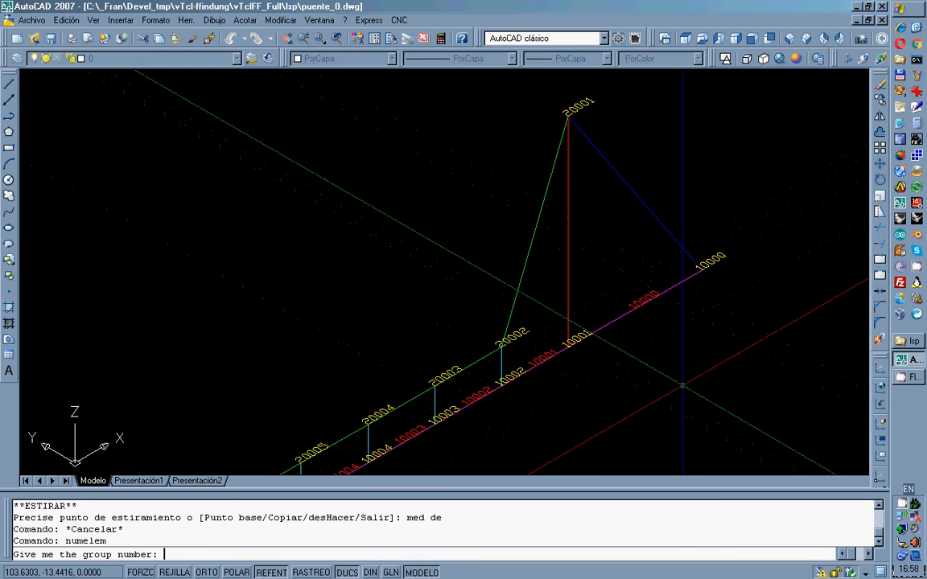
{"action": "type", "text": "2"}
{"action": "key", "text": "Return"}
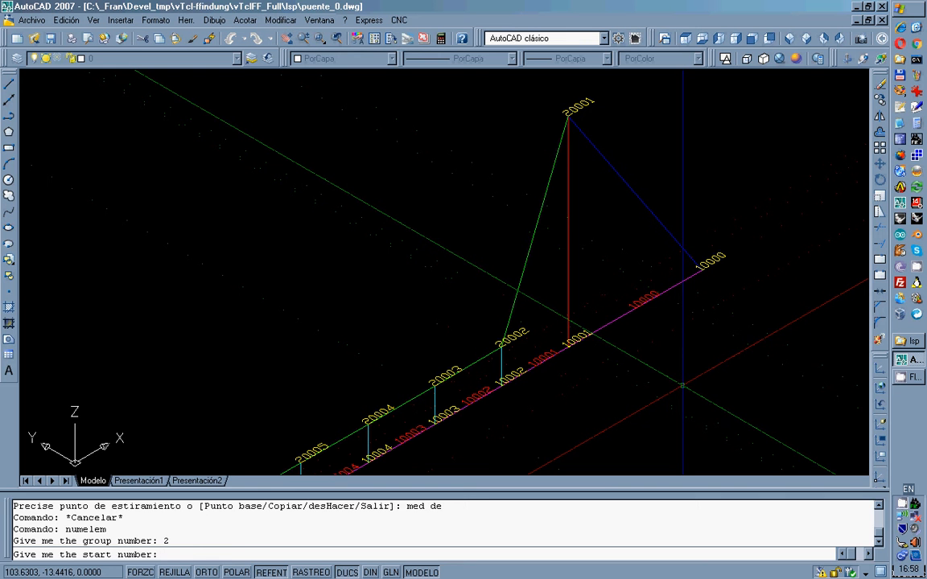
{"action": "type", "text": "1"}
{"action": "key", "text": "Return"}
{"action": "type", "text": "1"}
{"action": "key", "text": "Return"}
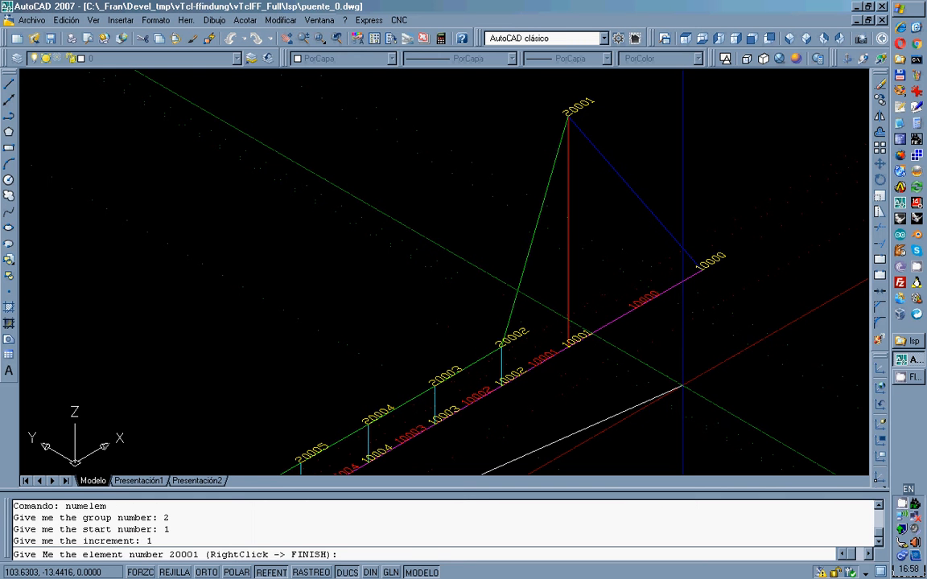
Number the green main cable elements 20001 to 20010 at their midpoints from the mast top to the origin, and finish the numbering
{"action": "left_click", "coordinate": [529, 235]}
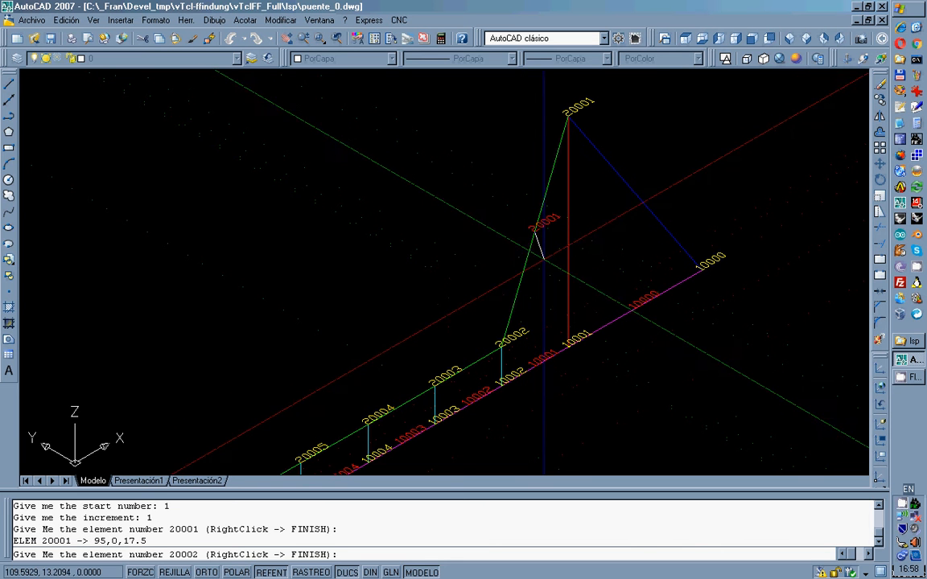
{"action": "left_click", "coordinate": [468, 360]}
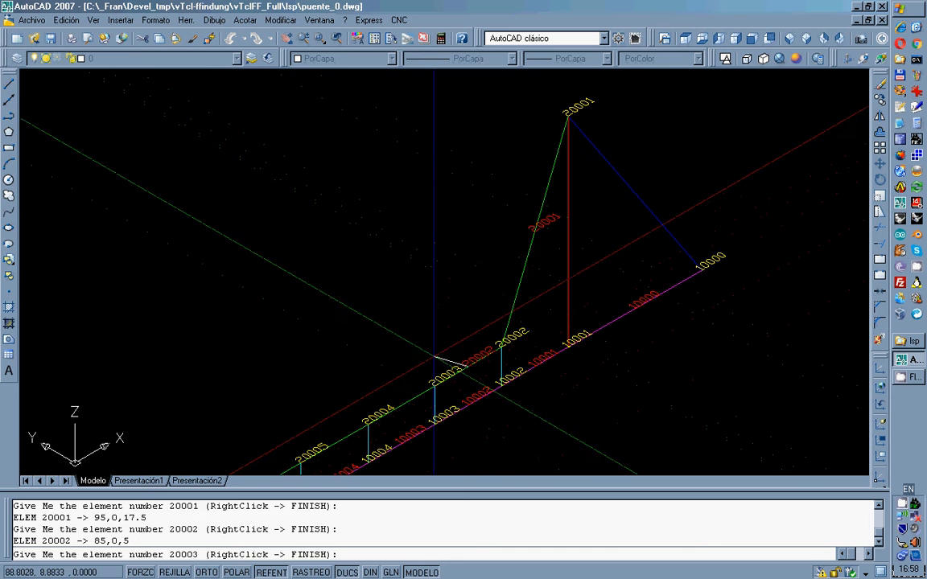
{"action": "left_click", "coordinate": [401, 398]}
{"action": "scroll", "coordinate": [413, 329], "scroll_direction": "down", "scroll_amount": 5}
{"action": "scroll", "coordinate": [395, 346], "scroll_direction": "up", "scroll_amount": 3}
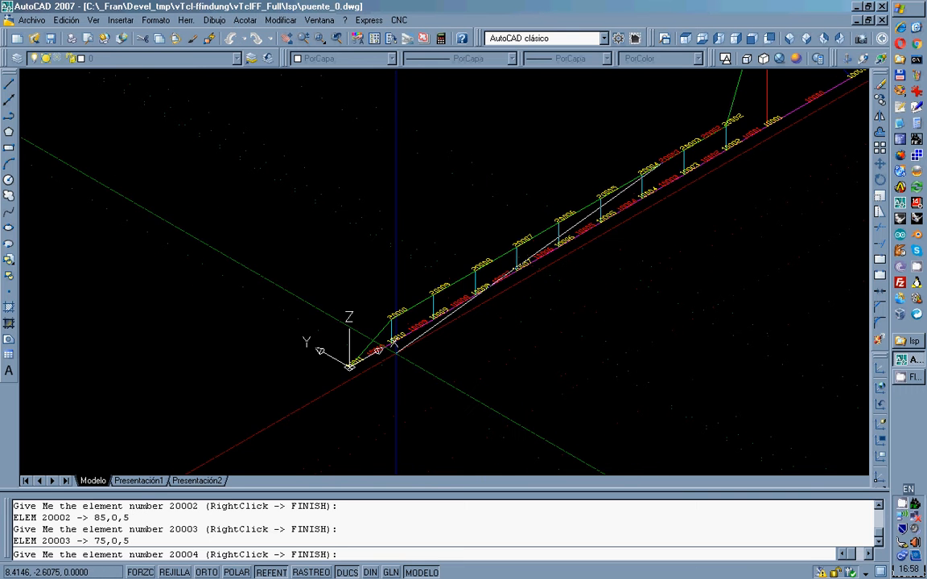
{"action": "left_click", "coordinate": [583, 211]}
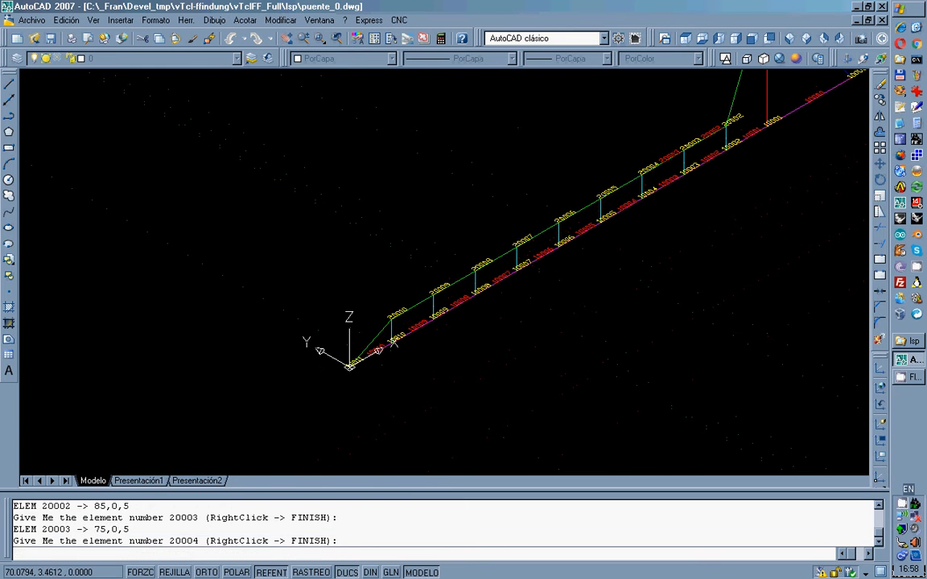
{"action": "left_click", "coordinate": [586, 211]}
{"action": "left_click", "coordinate": [538, 235]}
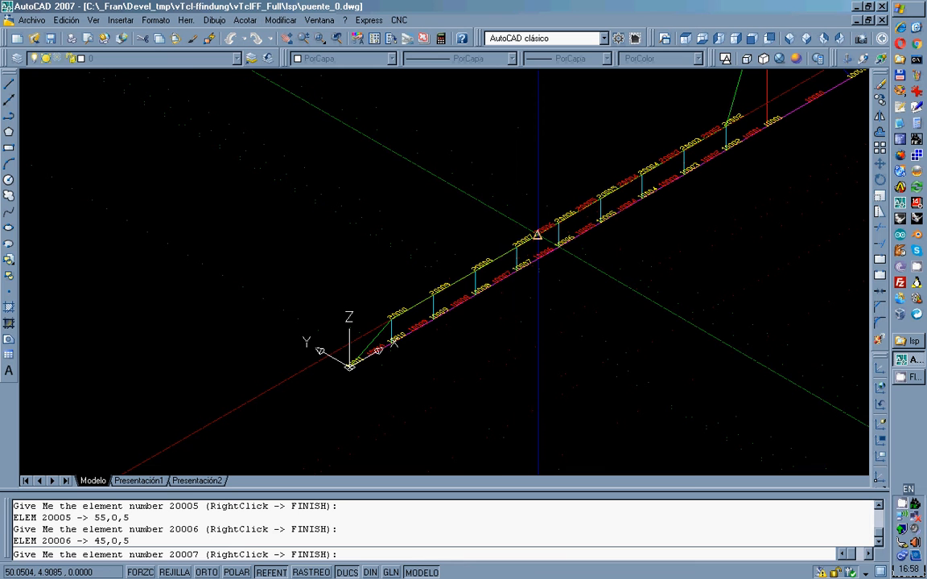
{"action": "left_click", "coordinate": [497, 259]}
{"action": "left_click", "coordinate": [454, 284]}
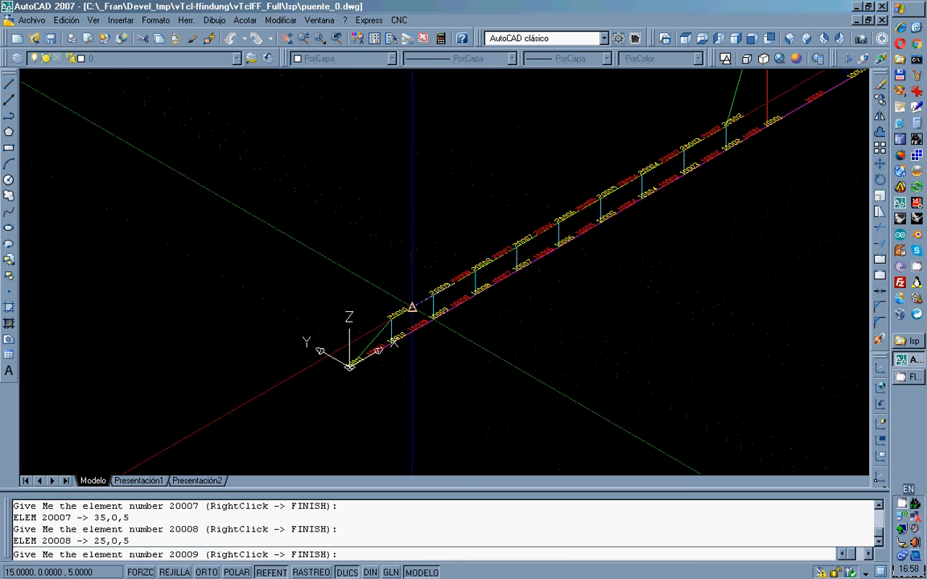
{"action": "left_click", "coordinate": [412, 309]}
{"action": "left_click", "coordinate": [377, 347]}
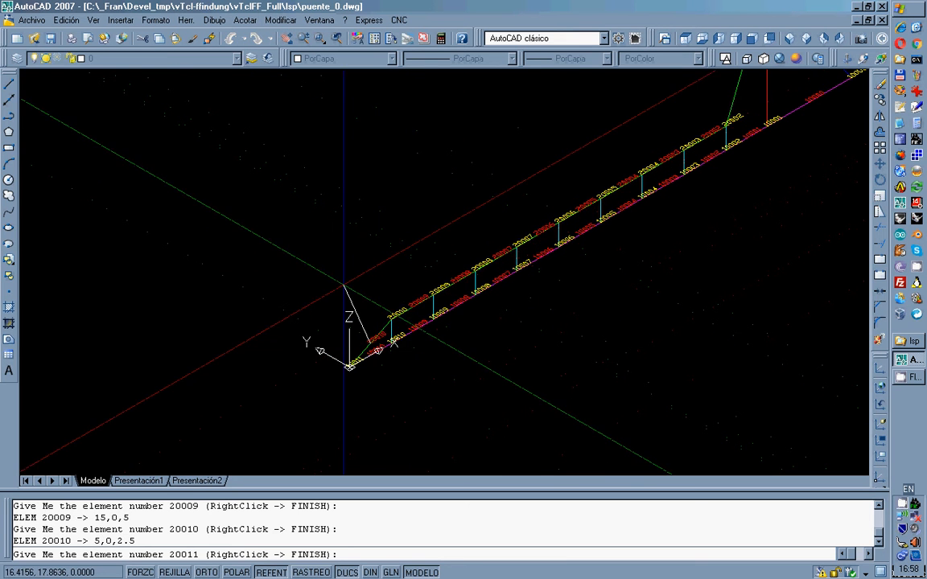
{"action": "right_click", "coordinate": [482, 305]}
Start element numbering with NUMELEM, using group number 3, start number 2 and increment 1
{"action": "scroll", "coordinate": [752, 193], "scroll_direction": "up", "scroll_amount": 2}
{"action": "middle_click_drag", "start_coordinate": [748, 196], "coordinate": [601, 372]}
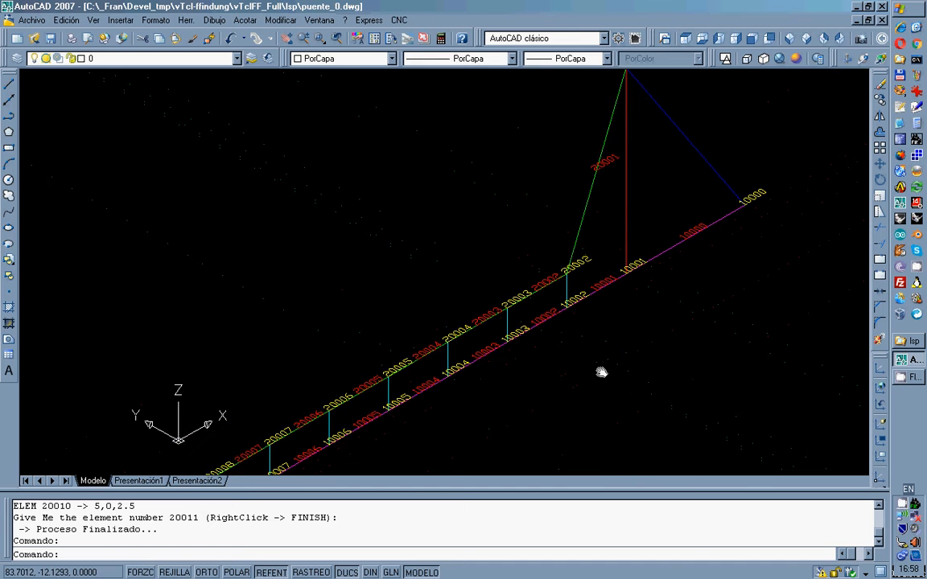
{"action": "scroll", "coordinate": [598, 384], "scroll_direction": "up", "scroll_amount": 6}
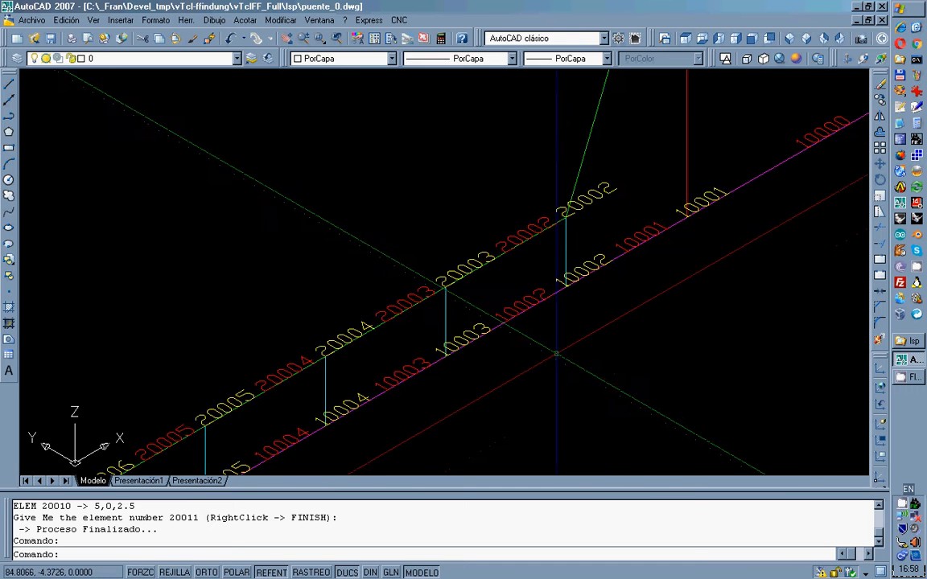
{"action": "scroll", "coordinate": [564, 248], "scroll_direction": "down", "scroll_amount": 3}
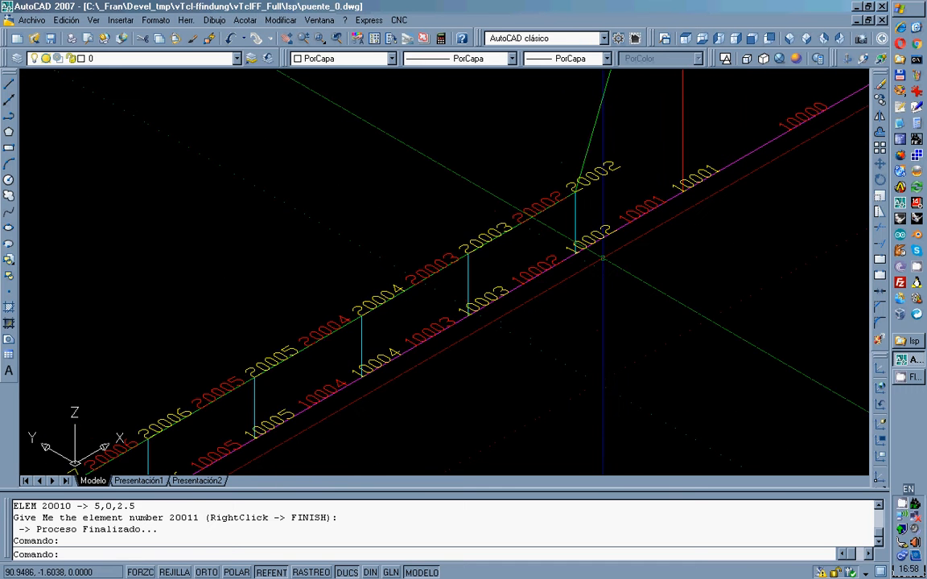
{"action": "scroll", "coordinate": [748, 295], "scroll_direction": "down", "scroll_amount": 6}
{"action": "middle_click_drag", "start_coordinate": [744, 298], "coordinate": [716, 270]}
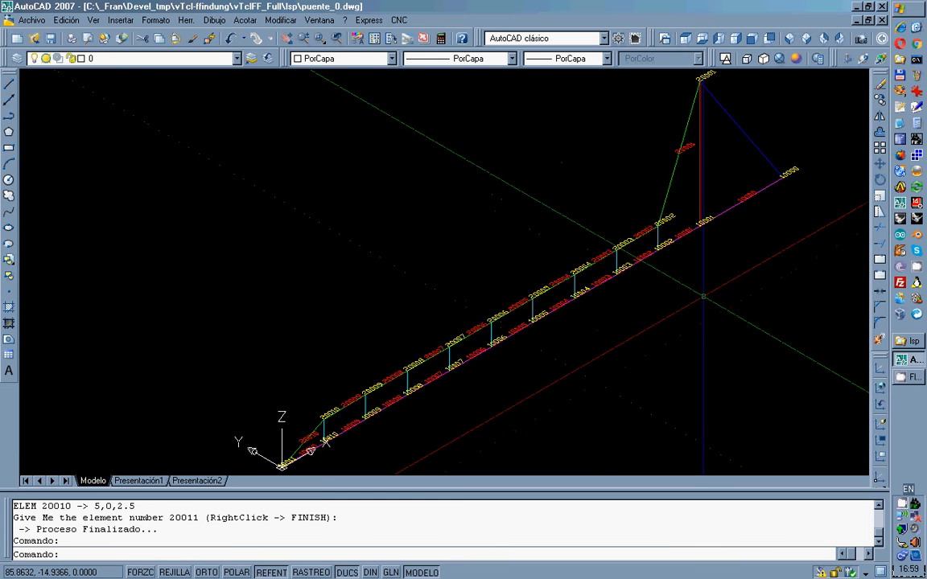
{"action": "type", "text": "numelem"}
{"action": "key", "text": "Return"}
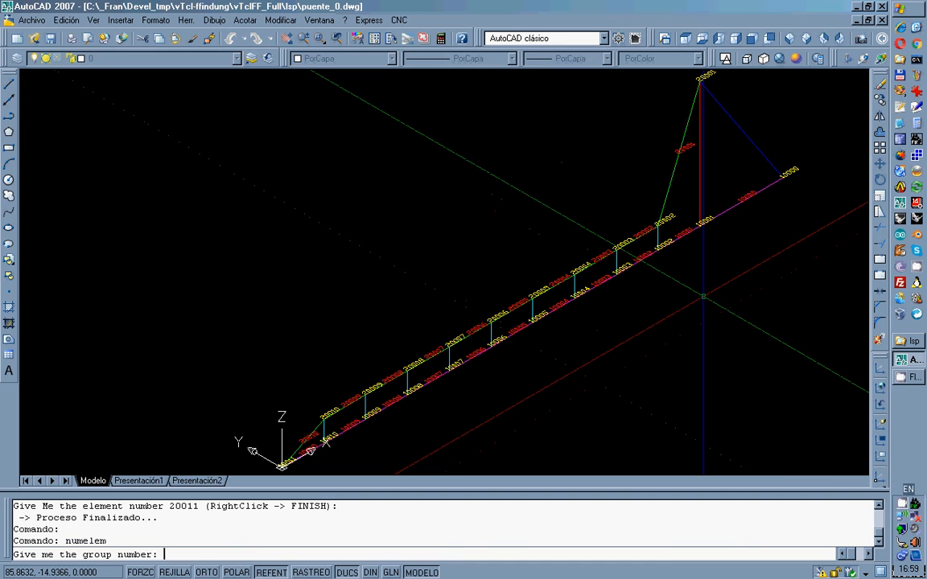
{"action": "type", "text": "3"}
{"action": "key", "text": "Return"}
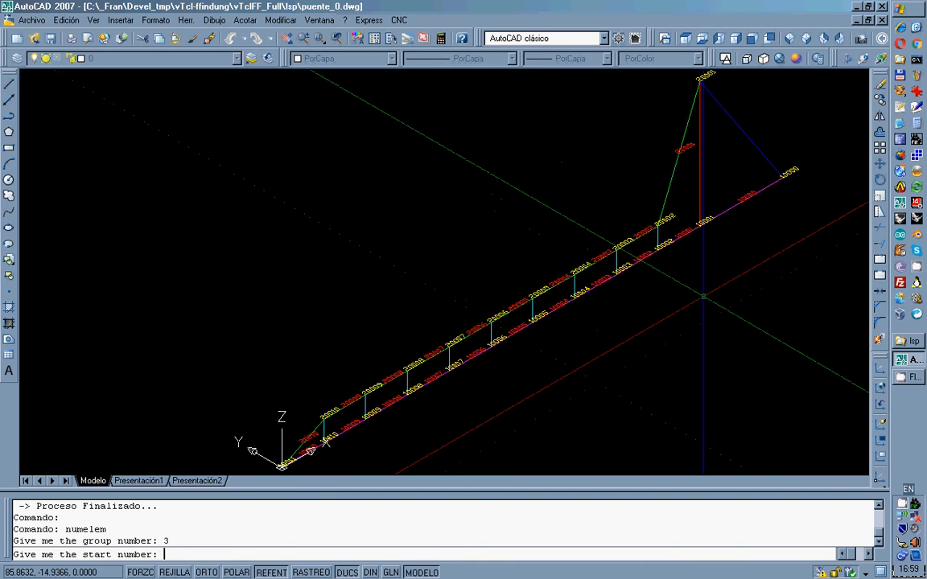
{"action": "type", "text": "2"}
{"action": "key", "text": "Return"}
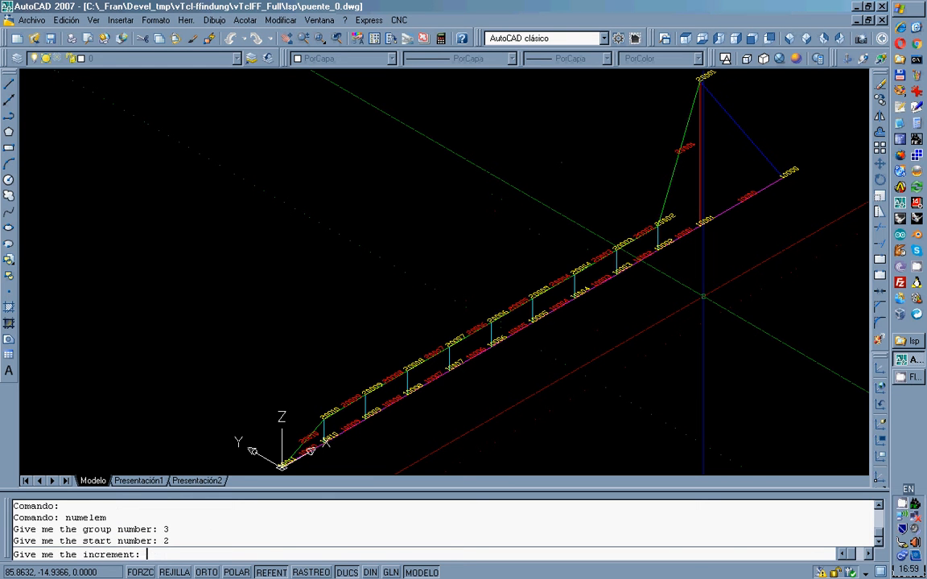
{"action": "type", "text": "1"}
{"action": "key", "text": "Return"}
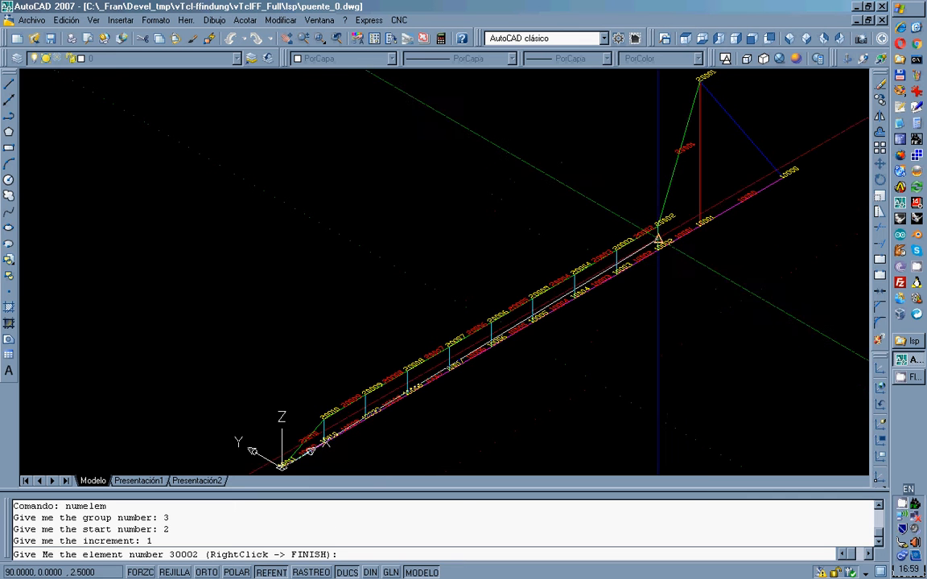
Number the hanger elements 30002 to 30010 at their midpoints from the mast side towards the origin, and finish the numbering
{"action": "left_click", "coordinate": [658, 240]}
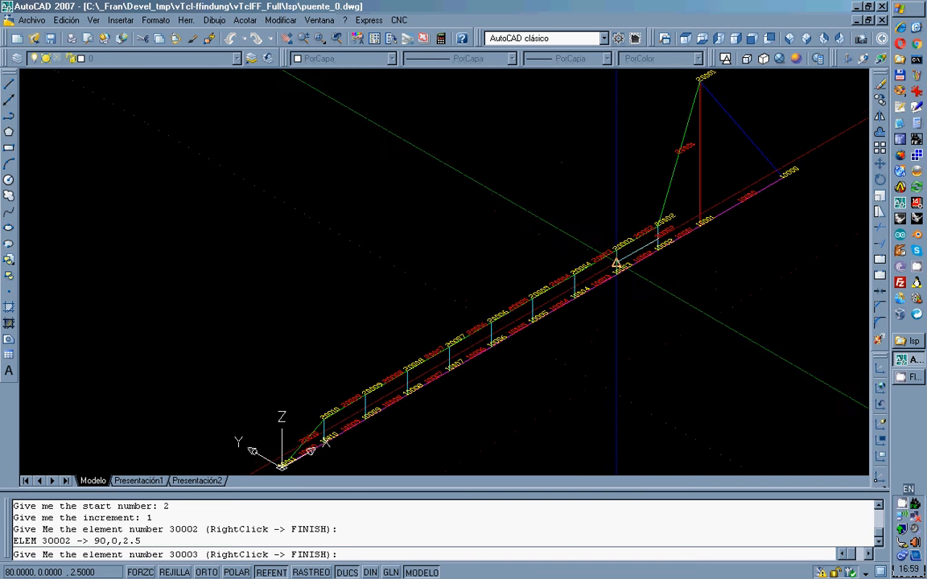
{"action": "left_click", "coordinate": [615, 263]}
{"action": "left_click", "coordinate": [575, 286]}
{"action": "left_click", "coordinate": [533, 311]}
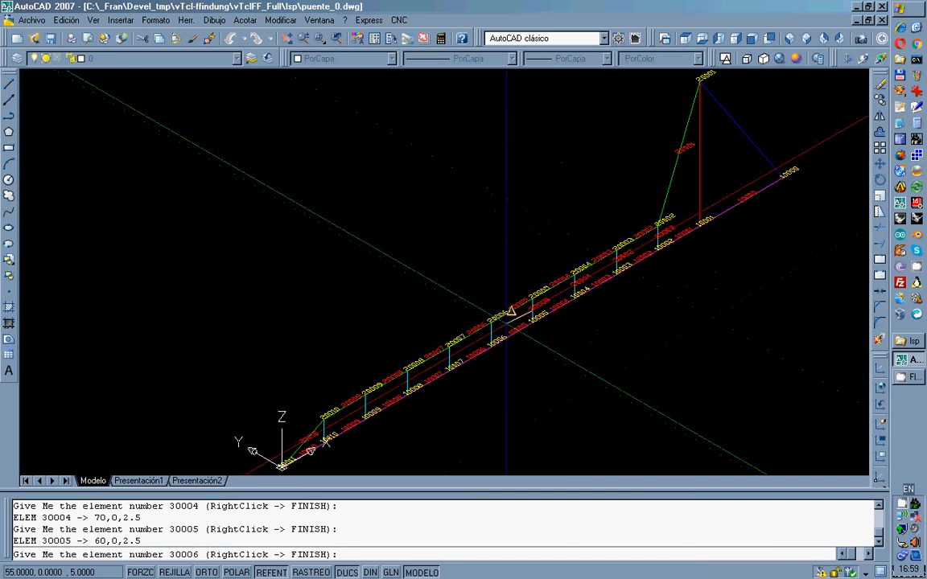
{"action": "left_click", "coordinate": [491, 335]}
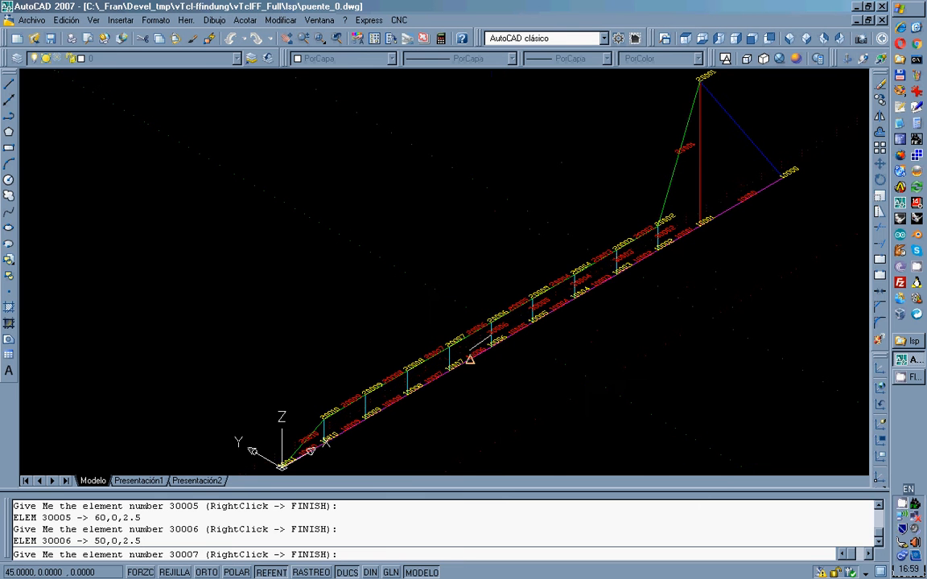
{"action": "left_click", "coordinate": [449, 359]}
{"action": "left_click", "coordinate": [407, 383]}
{"action": "left_click", "coordinate": [365, 407]}
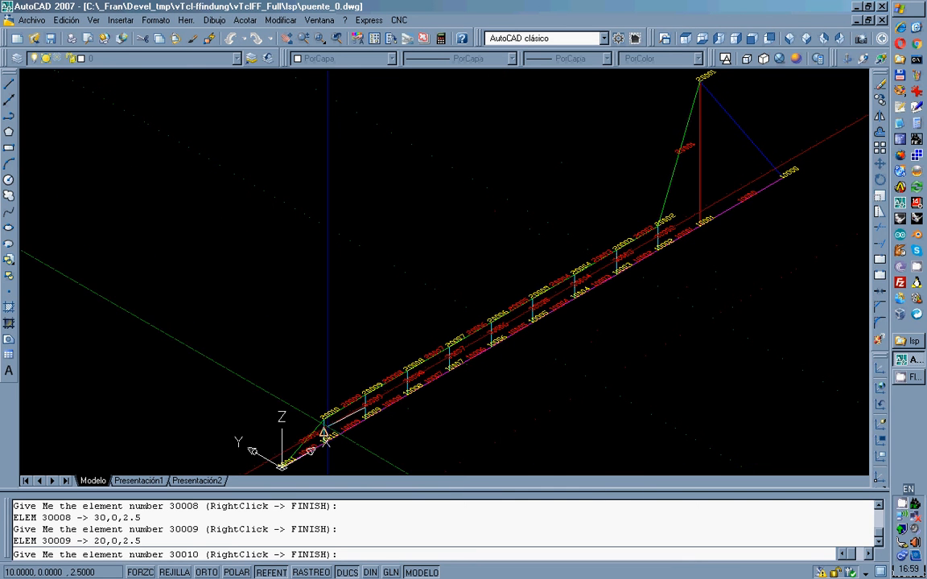
{"action": "left_click", "coordinate": [326, 435]}
{"action": "right_click", "coordinate": [679, 348]}
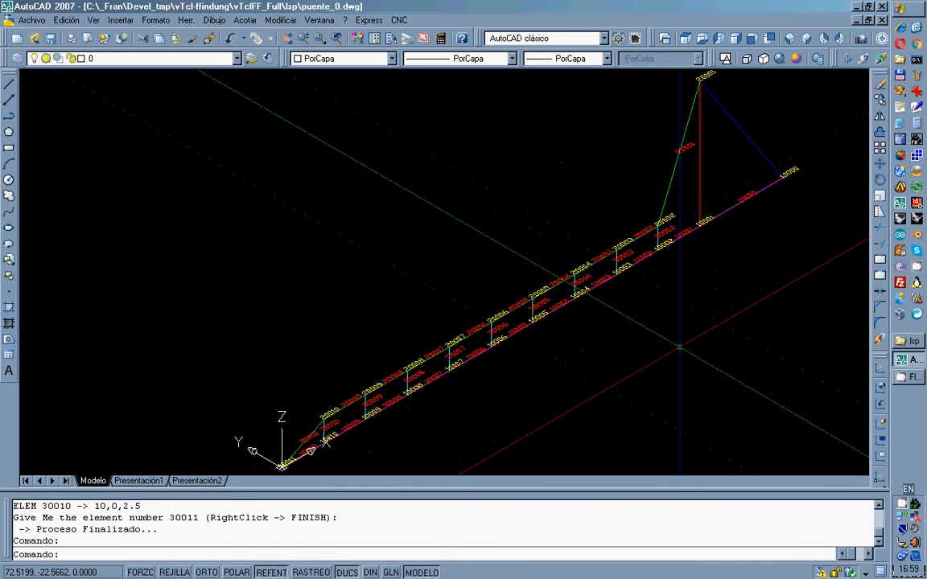
Number the mast element 40001 at its midpoint with NUMELEM, using group number 4, start number 1 and increment 1, and finish the numbering
{"action": "type", "text": "NUMELEM"}
{"action": "key", "text": "Return"}
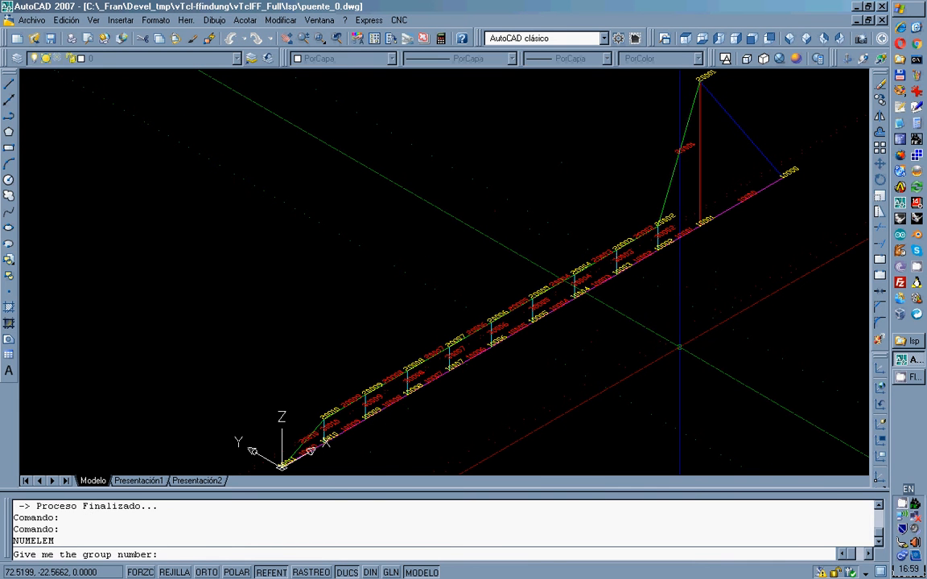
{"action": "type", "text": "4"}
{"action": "key", "text": "Return"}
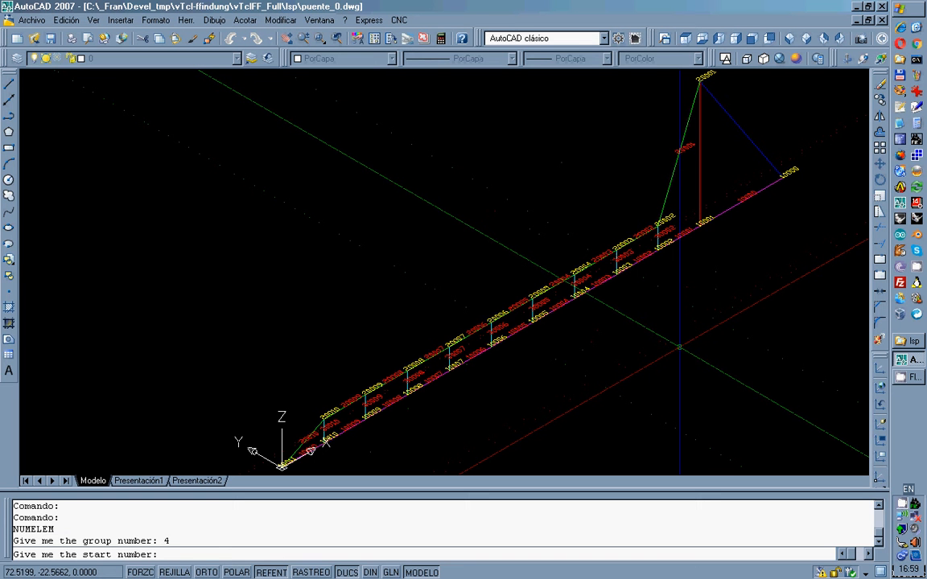
{"action": "type", "text": "1"}
{"action": "key", "text": "Return"}
{"action": "type", "text": "1"}
{"action": "key", "text": "Return"}
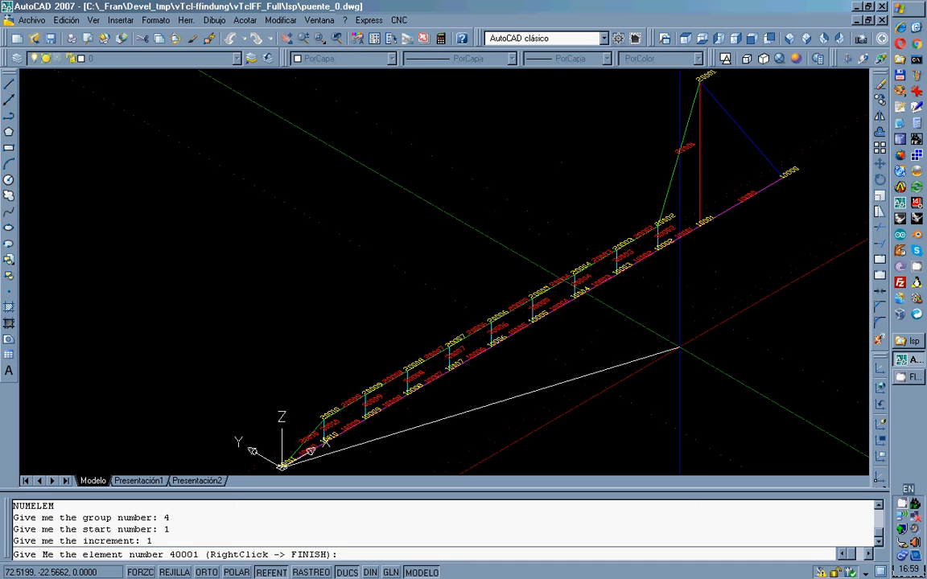
{"action": "left_click", "coordinate": [699, 153]}
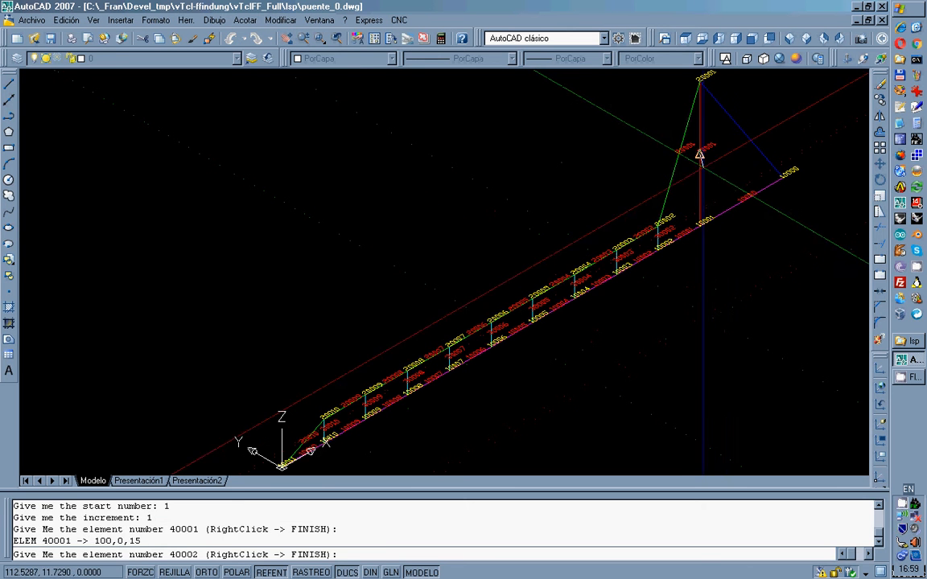
{"action": "right_click", "coordinate": [728, 271]}
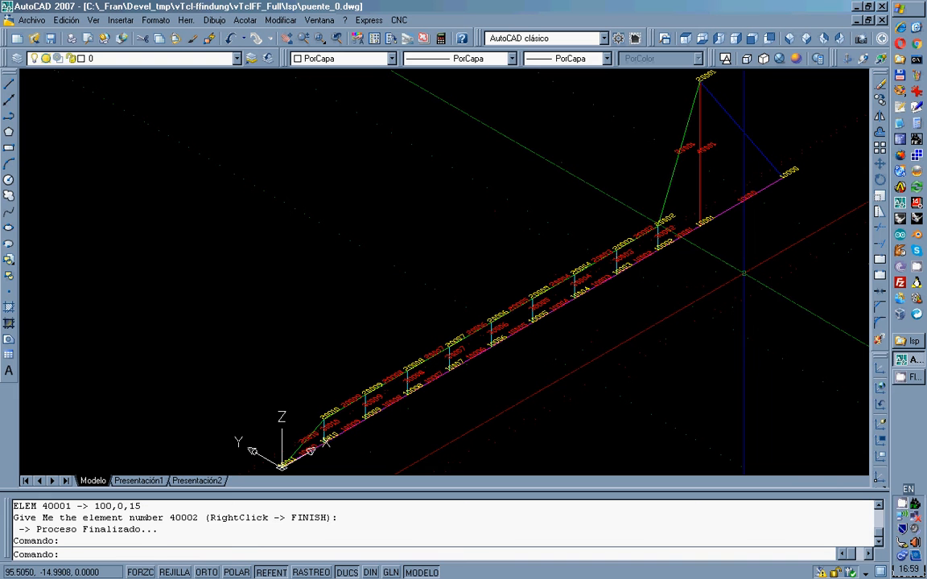
Number the blue backstay element 50000 at its midpoint with NUMELEM, using group number 5, start number 0 and increment 1, and finish
{"action": "key", "text": "Return"}
{"action": "type", "text": "5"}
{"action": "key", "text": "Return"}
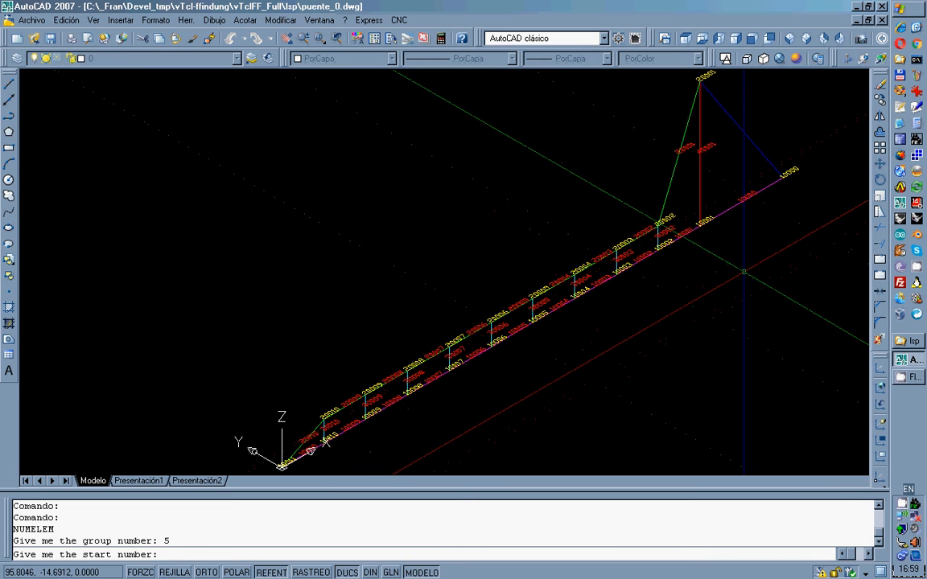
{"action": "type", "text": "0"}
{"action": "key", "text": "Return"}
{"action": "type", "text": "1"}
{"action": "key", "text": "Return"}
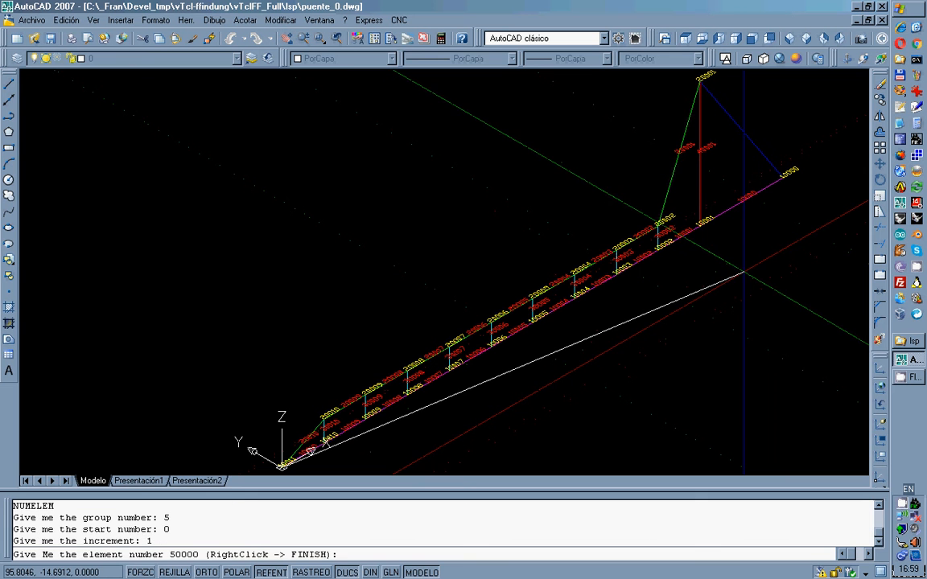
{"action": "left_click", "coordinate": [740, 129]}
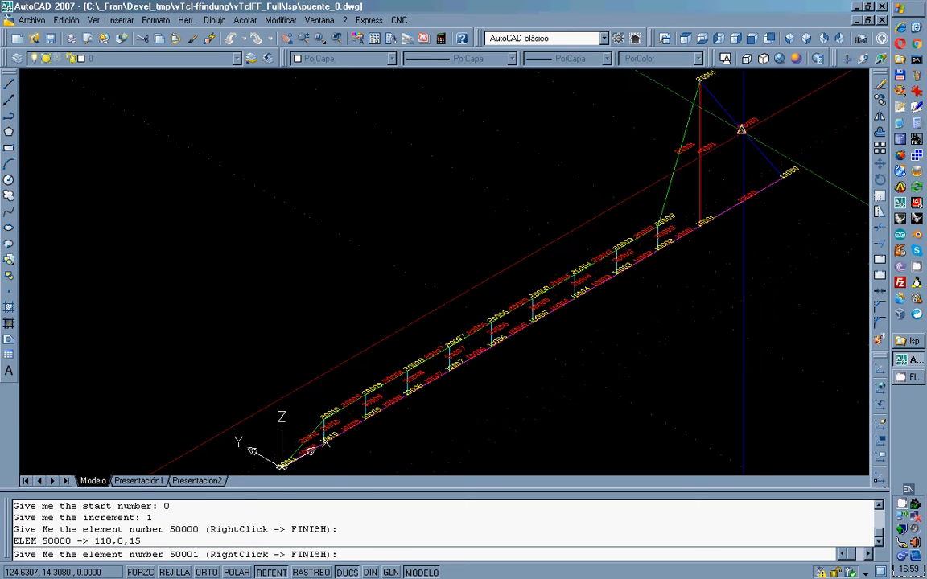
{"action": "right_click", "coordinate": [804, 179]}
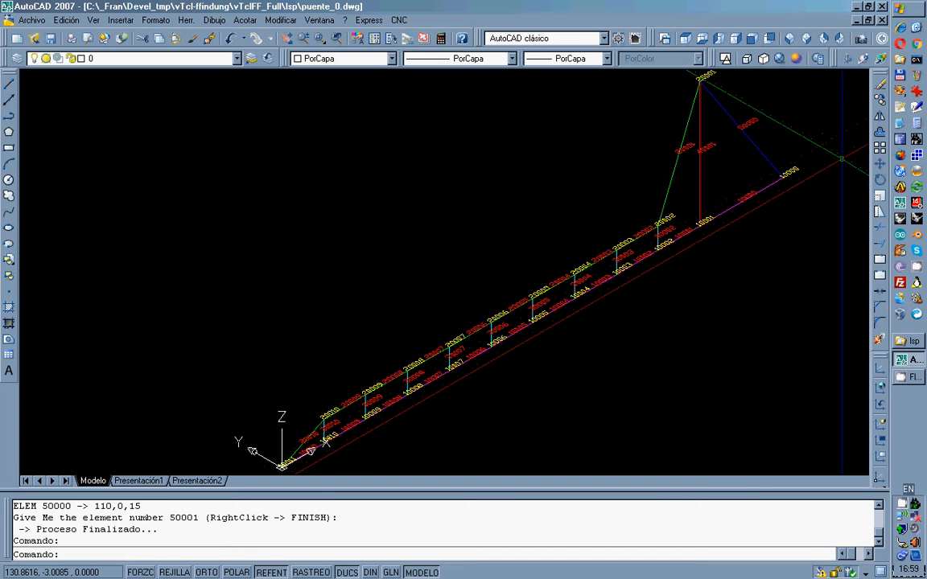
Try to export the whole bridge with EXPORT, using tolerance 0.01 and replacing the existing file puente_0m.ffi
{"action": "type", "text": "e"}
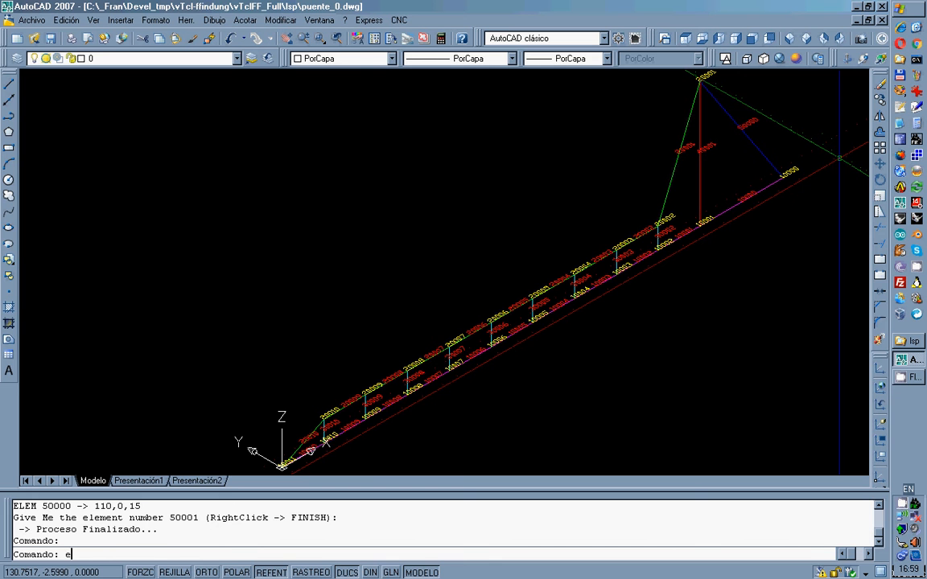
{"action": "type", "text": "xport"}
{"action": "key", "text": "Return"}
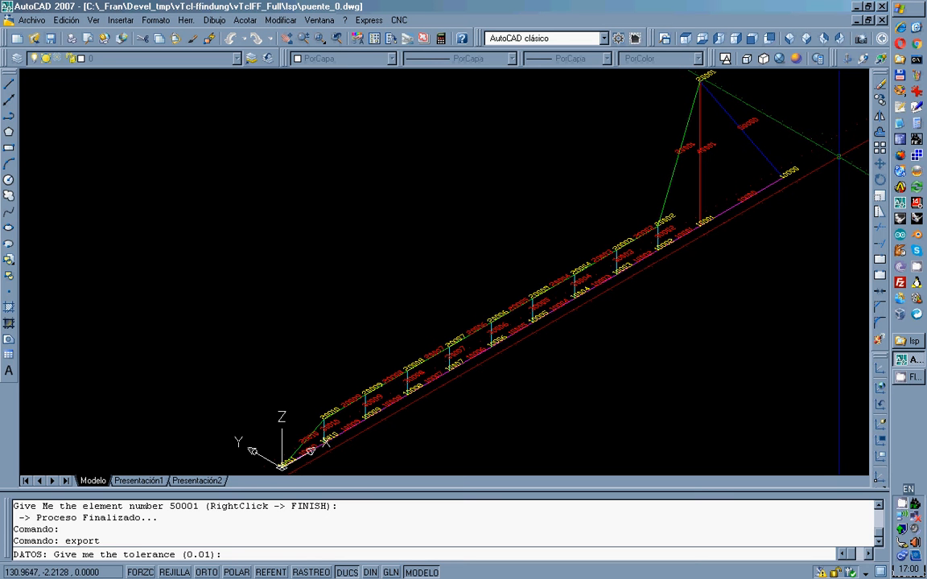
{"action": "type", "text": "0.01"}
{"action": "key", "text": "Return"}
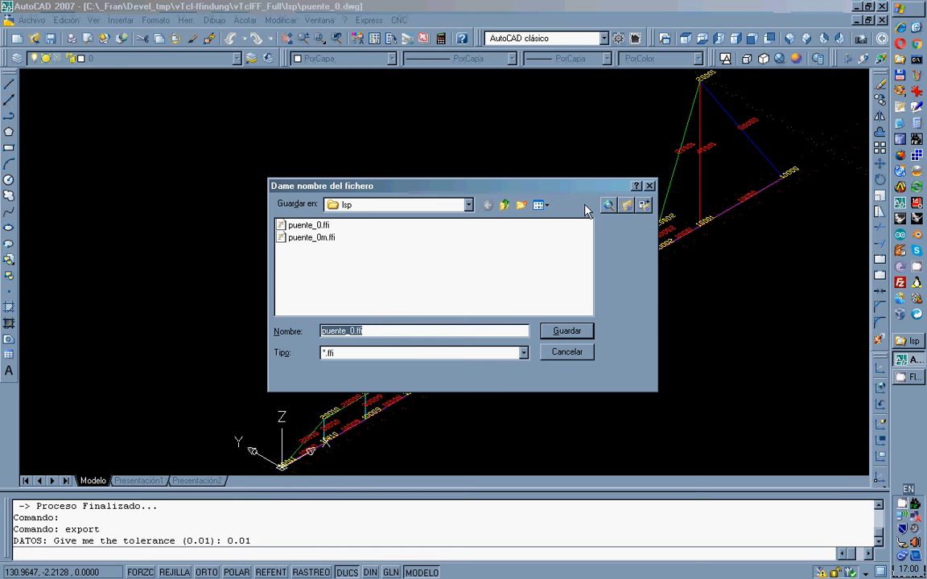
{"action": "left_click", "coordinate": [325, 240]}
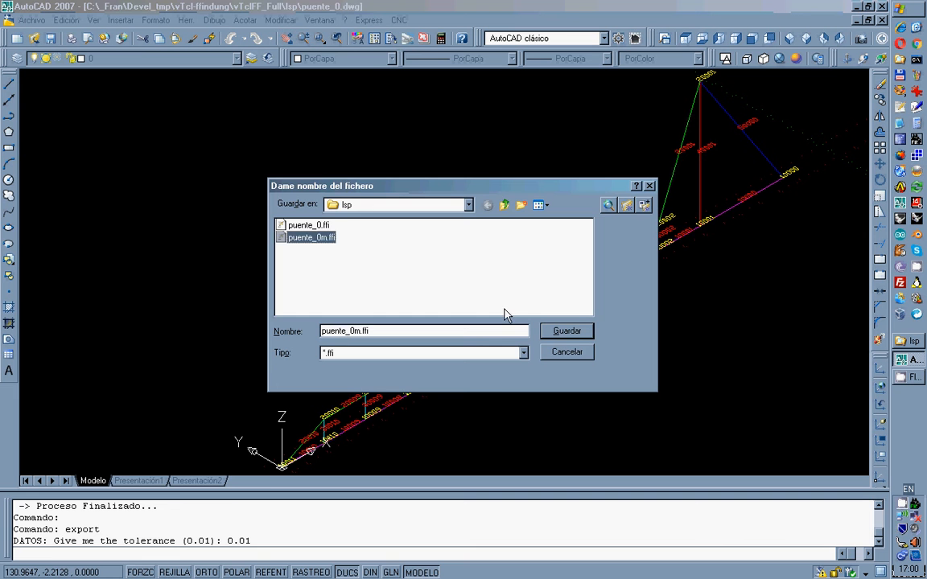
{"action": "left_click", "coordinate": [561, 337]}
{"action": "left_click", "coordinate": [407, 308]}
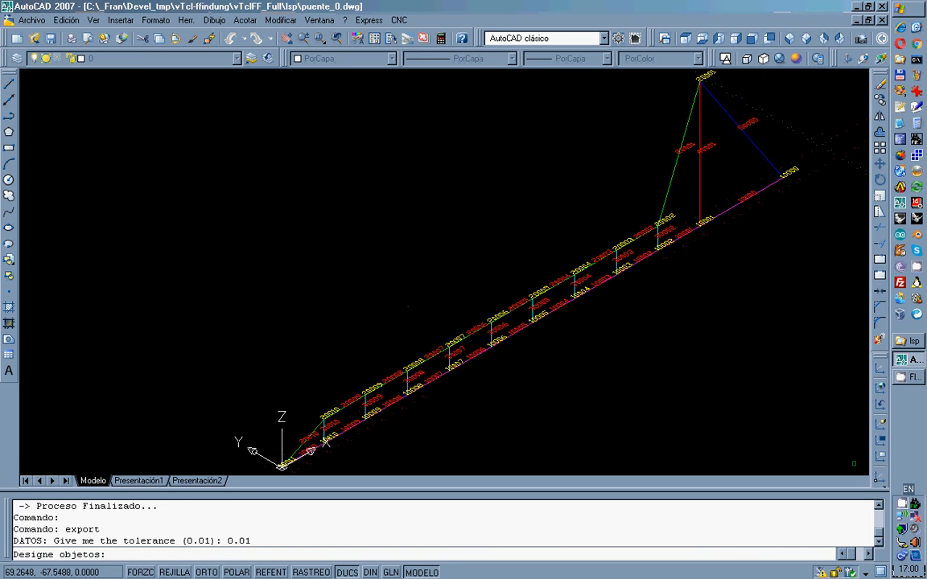
{"action": "left_click", "coordinate": [855, 470]}
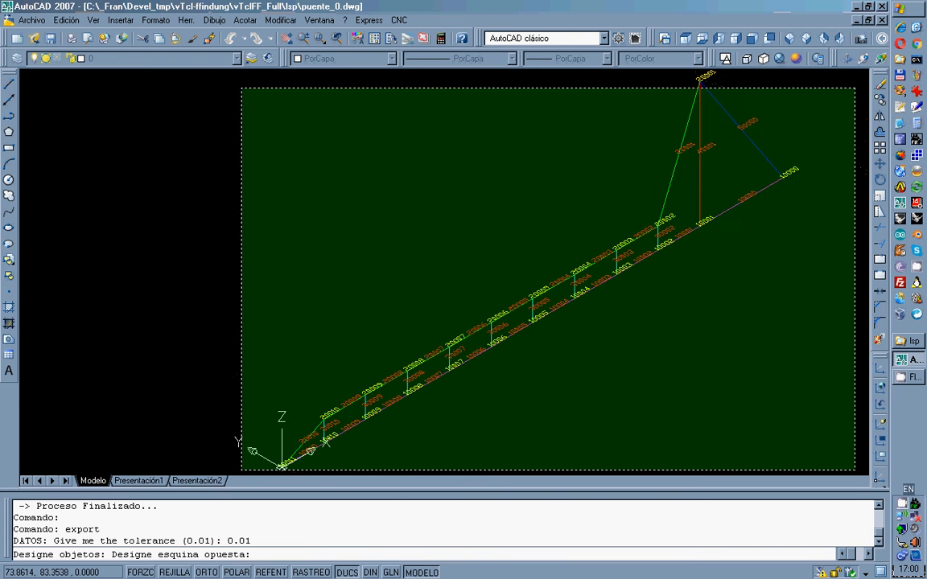
{"action": "left_click", "coordinate": [241, 76]}
{"action": "key", "text": "Return"}
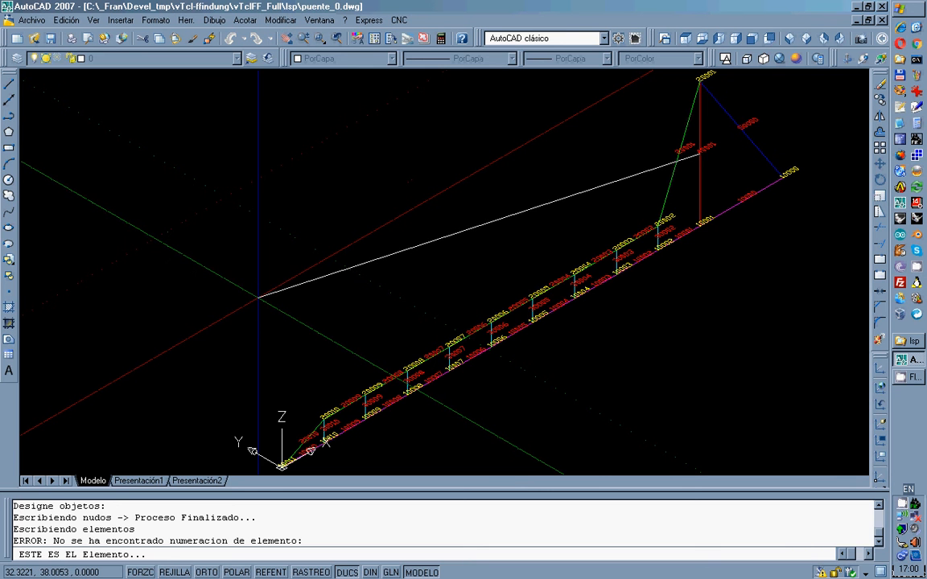
{"action": "key", "text": "Escape"}
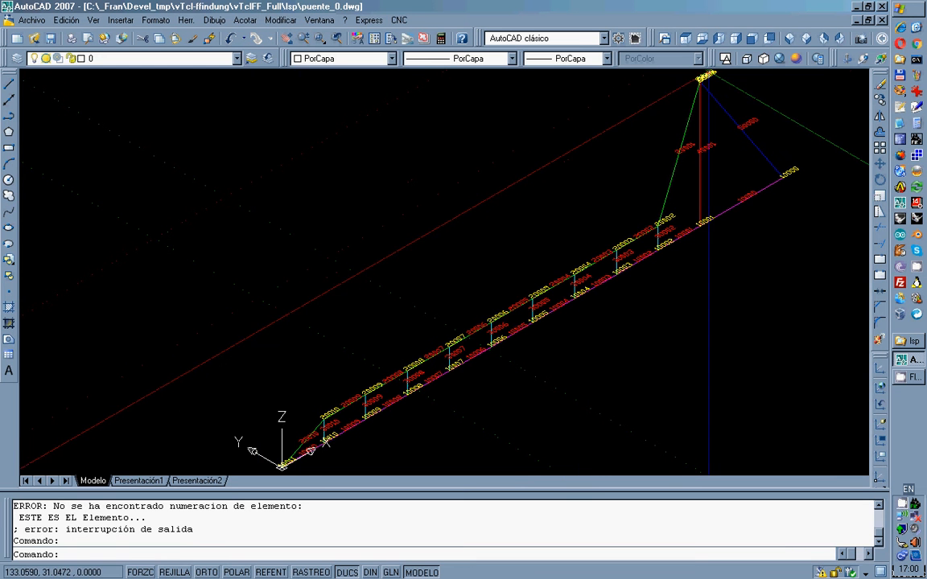
Check the numbering around the mast and switch the bridge model to the top view
{"action": "scroll", "coordinate": [718, 146], "scroll_direction": "up", "scroll_amount": 5}
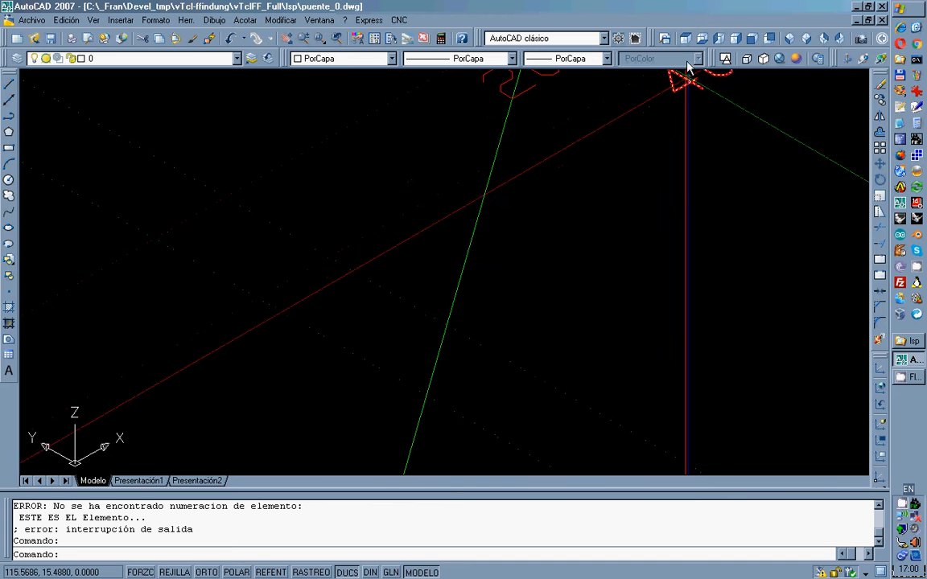
{"action": "scroll", "coordinate": [673, 170], "scroll_direction": "down", "scroll_amount": 4}
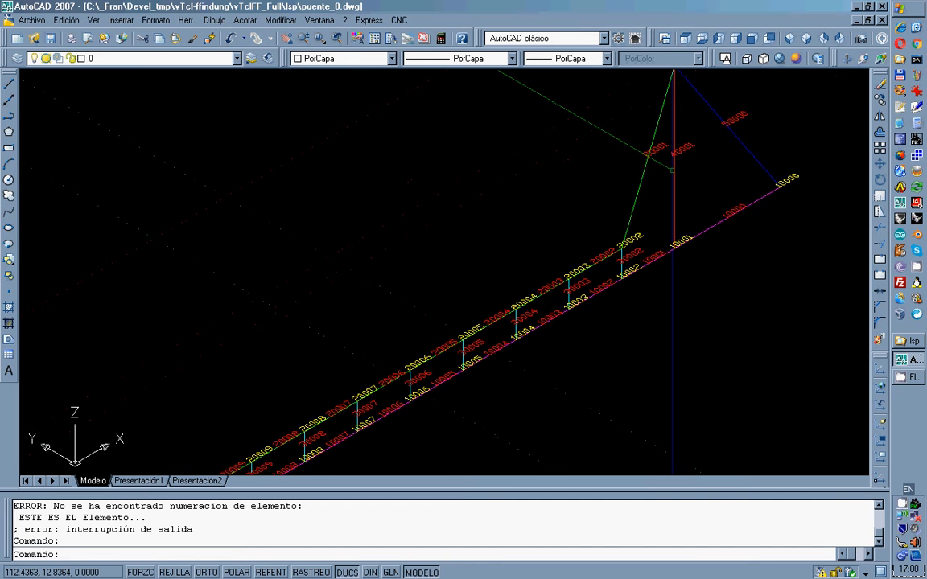
{"action": "scroll", "coordinate": [673, 170], "scroll_direction": "down", "scroll_amount": 3}
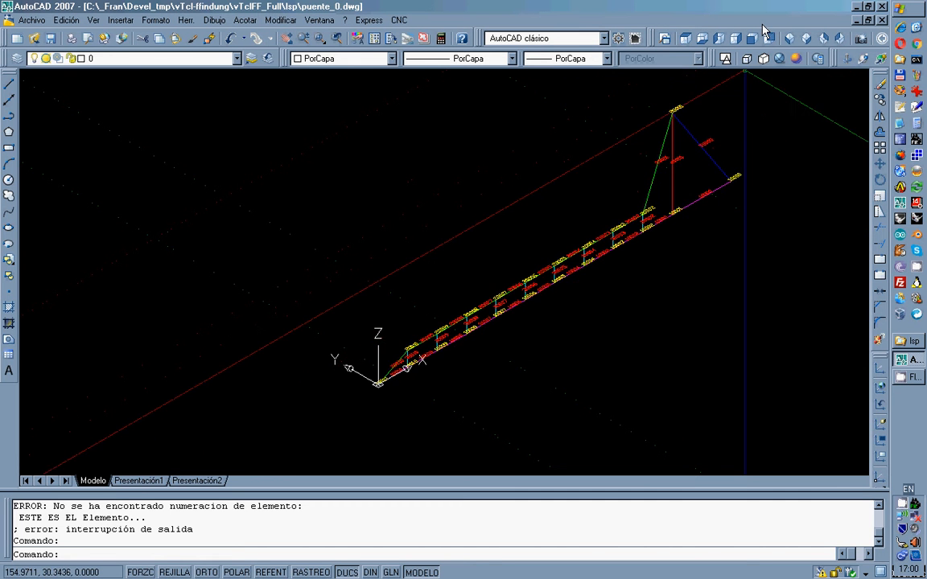
{"action": "left_click", "coordinate": [684, 38]}
{"action": "scroll", "coordinate": [620, 142], "scroll_direction": "down", "scroll_amount": 4}
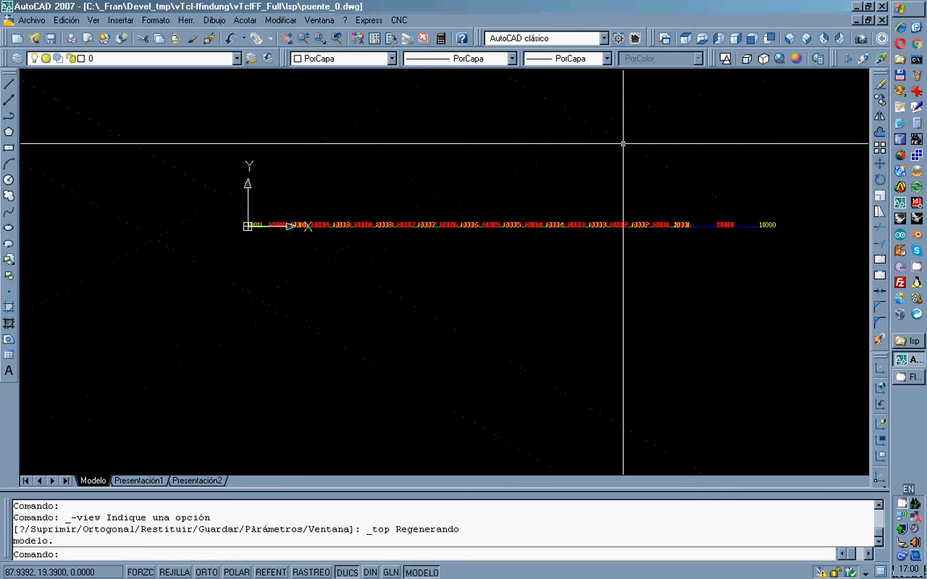
{"action": "scroll", "coordinate": [620, 142], "scroll_direction": "up", "scroll_amount": 3}
{"action": "type", "text": "ex"}
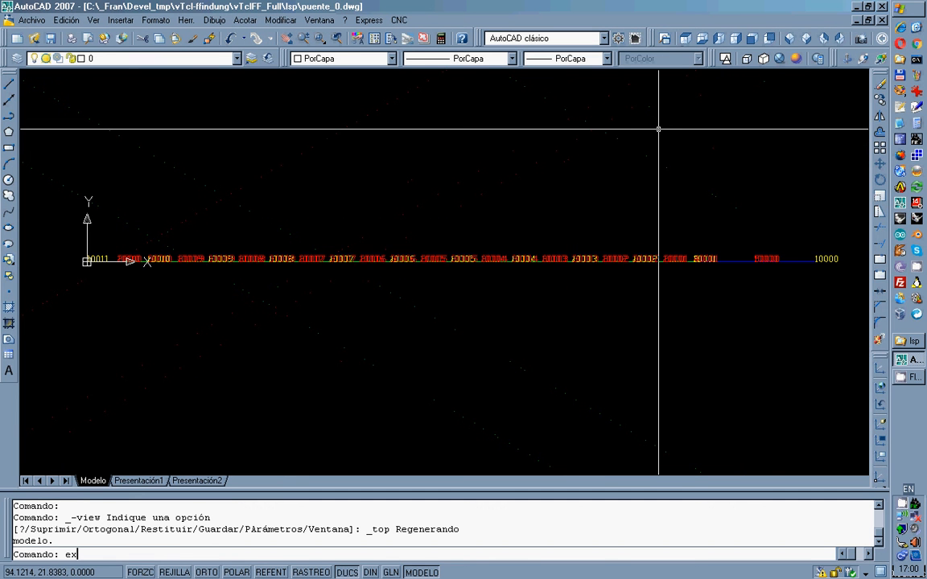
{"action": "type", "text": "port"}
{"action": "key", "text": "Return"}
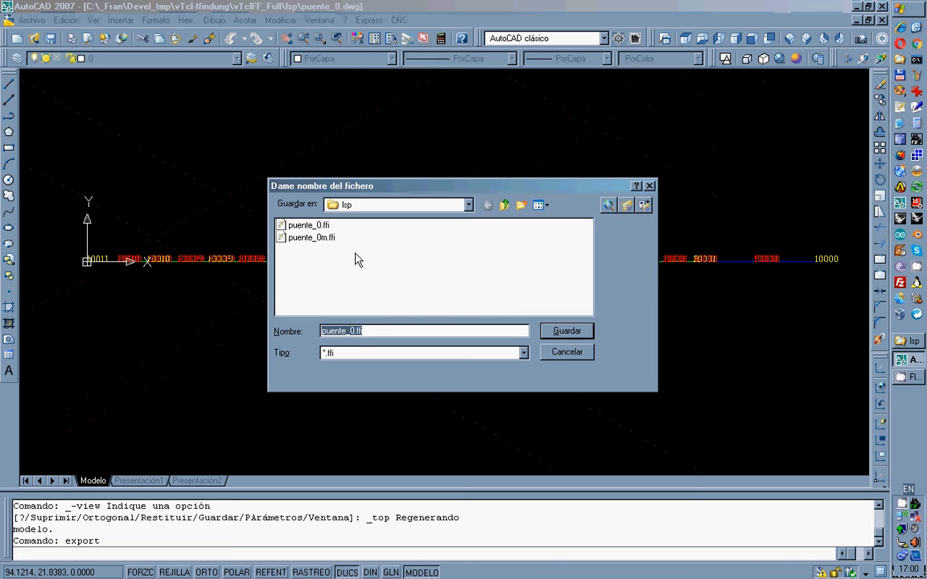
{"action": "left_click", "coordinate": [320, 240]}
{"action": "left_click", "coordinate": [320, 239]}
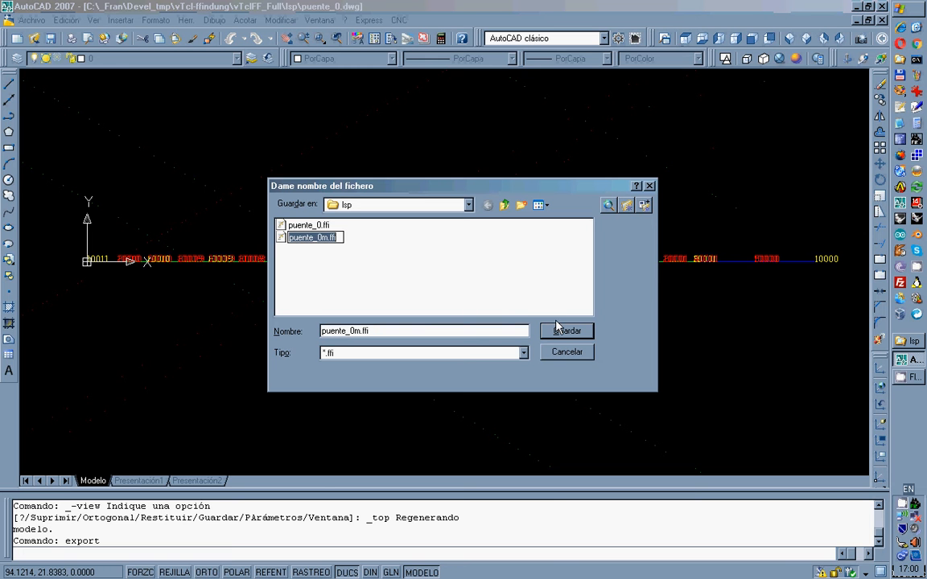
{"action": "left_click", "coordinate": [557, 330]}
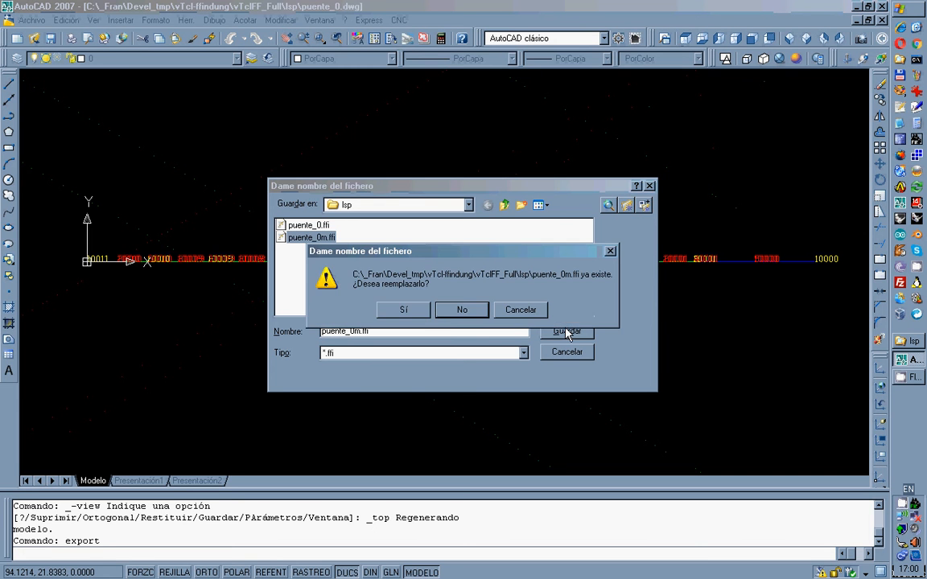
{"action": "left_click", "coordinate": [430, 309]}
{"action": "left_click", "coordinate": [853, 332]}
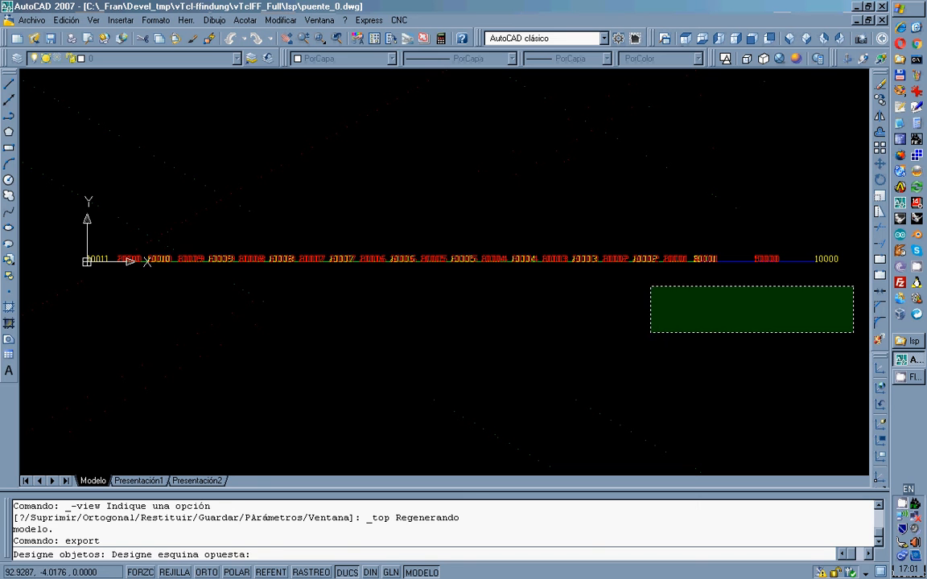
{"action": "left_click", "coordinate": [8, 211]}
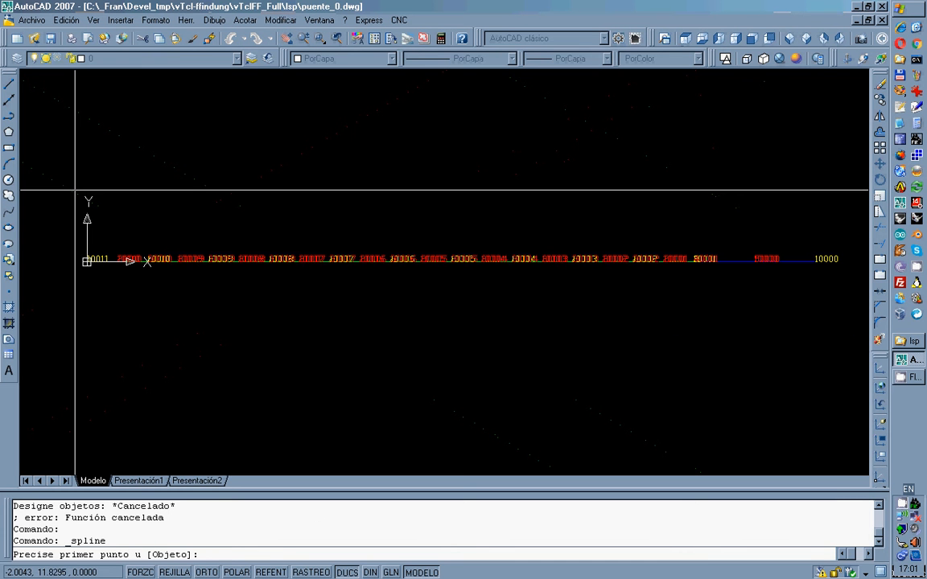
{"action": "key", "text": "Escape"}
{"action": "key", "text": "Escape"}
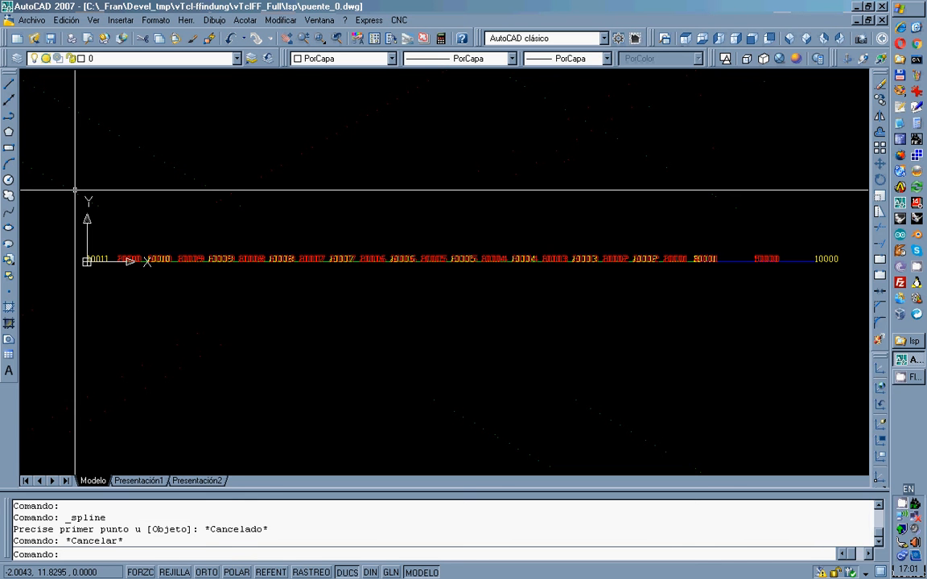
Try to export the bridge from the top view with EXPORT, replacing puente_0m.ffi and selecting the full model
{"action": "type", "text": "export"}
{"action": "key", "text": "Return"}
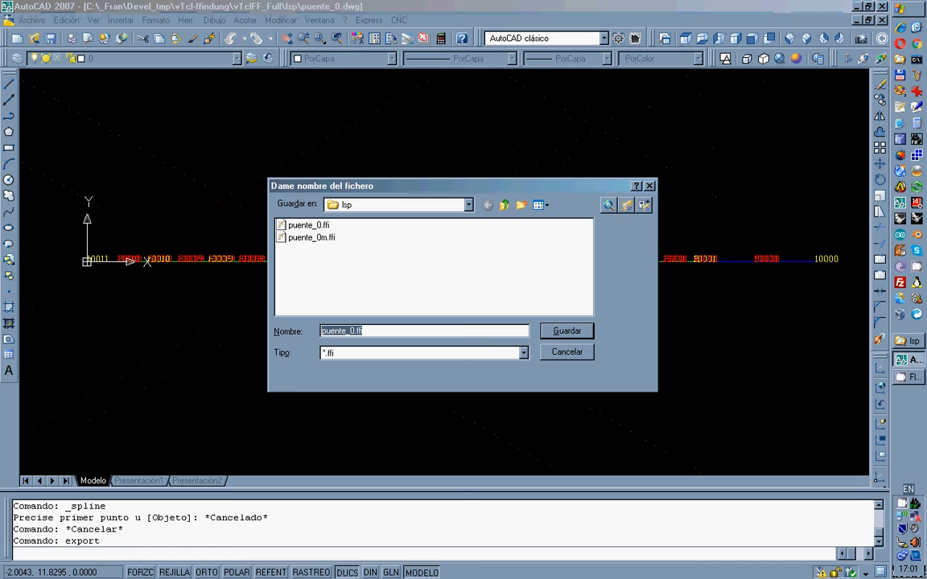
{"action": "left_click", "coordinate": [309, 237]}
{"action": "left_click", "coordinate": [563, 333]}
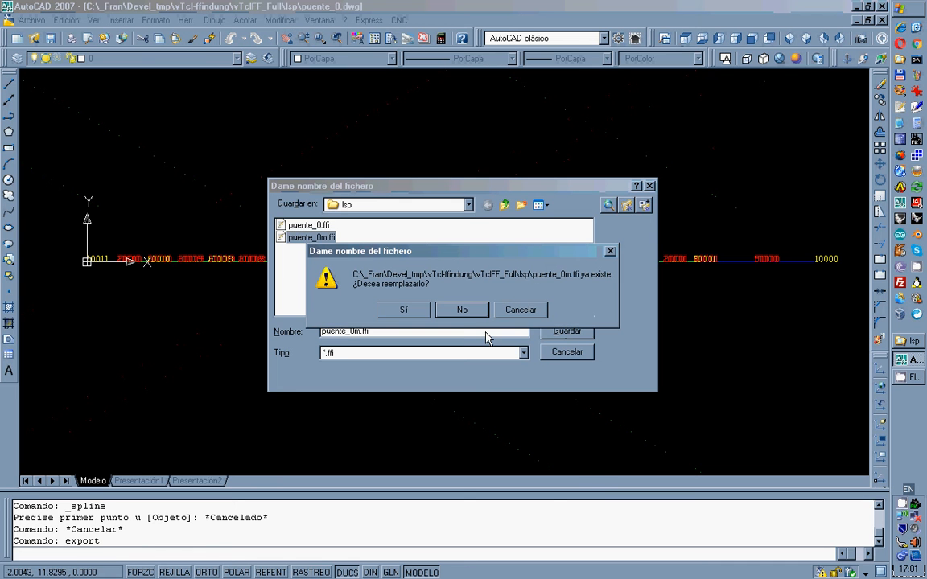
{"action": "left_click", "coordinate": [402, 309]}
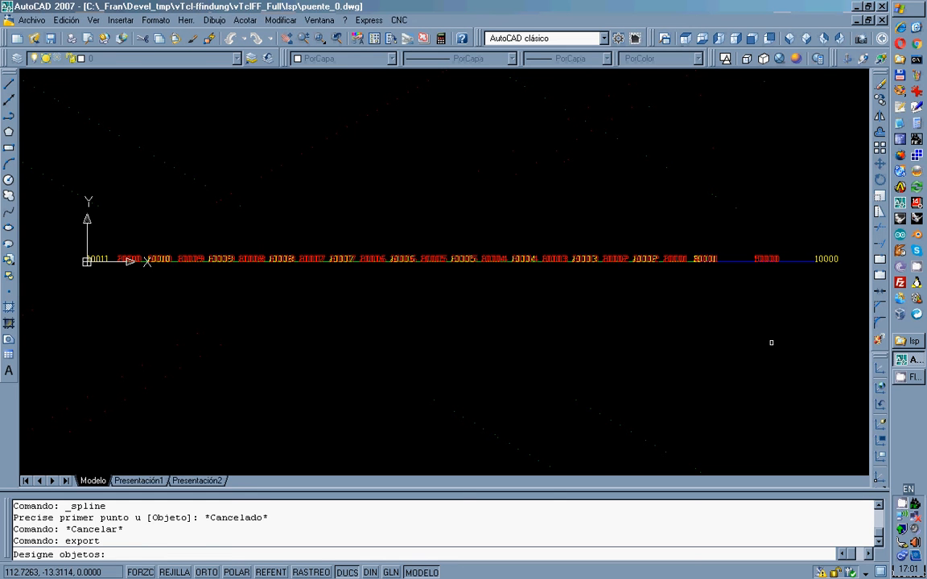
{"action": "left_click", "coordinate": [856, 342]}
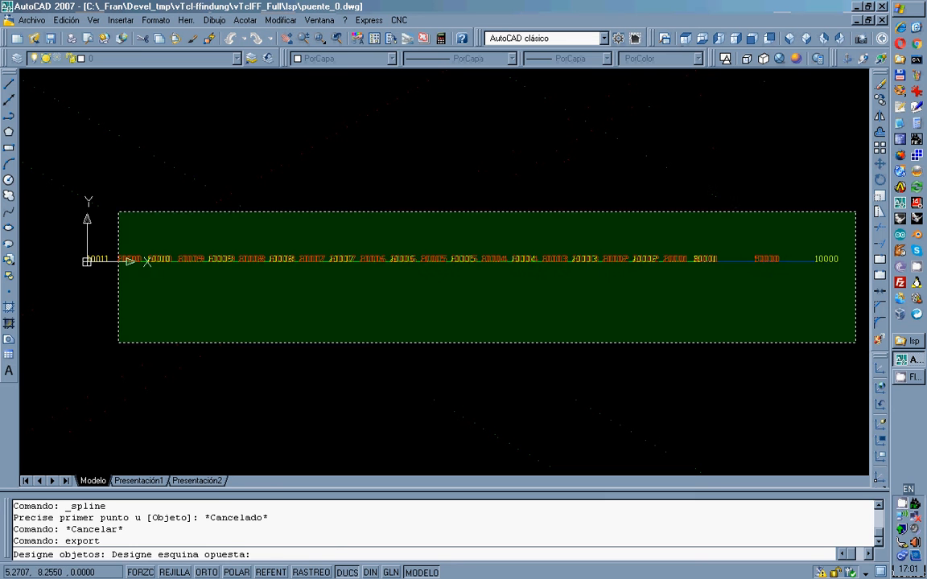
{"action": "left_click", "coordinate": [118, 212]}
{"action": "key", "text": "Return"}
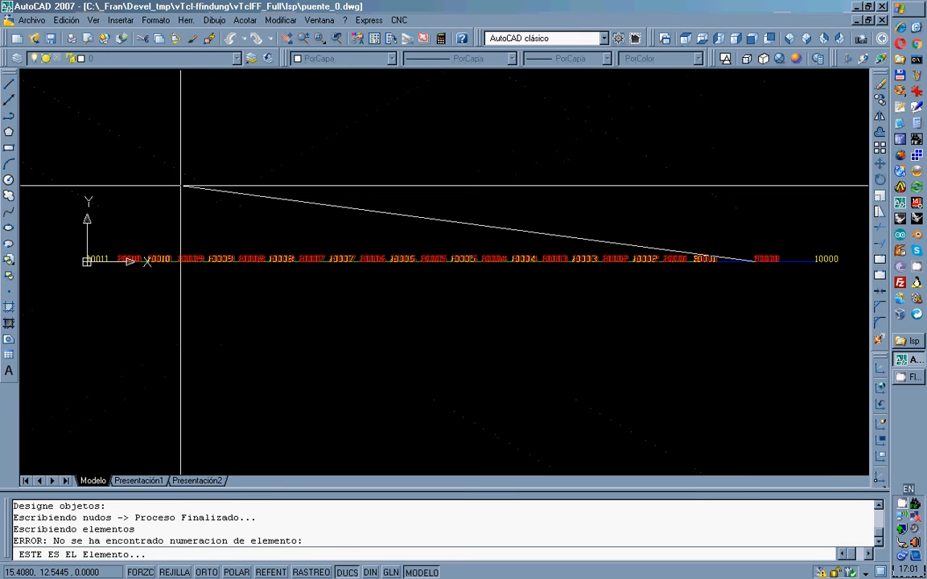
Inspect the element flagged by the export near the backstay midpoint and clear the stored export settings with RESET
{"action": "scroll", "coordinate": [769, 276], "scroll_direction": "up", "scroll_amount": 4}
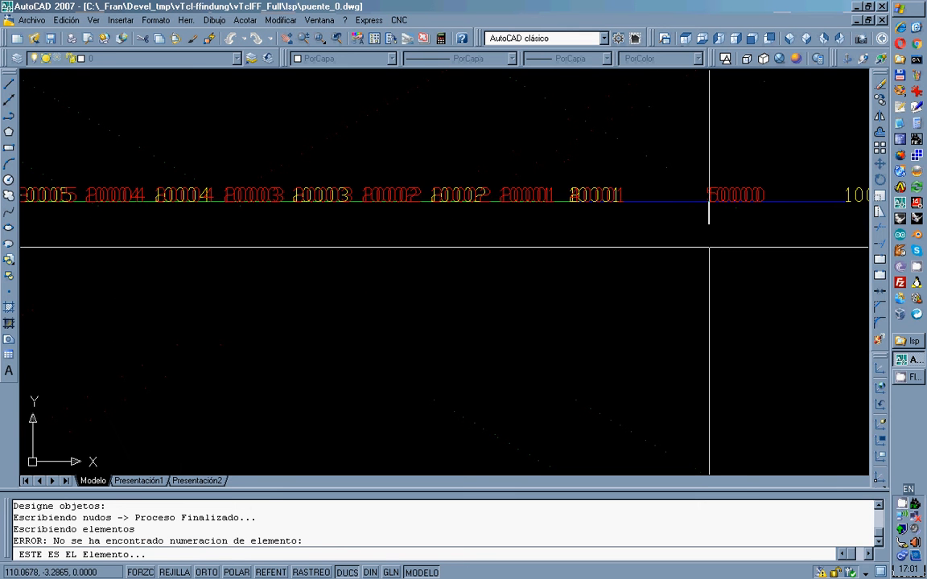
{"action": "scroll", "coordinate": [708, 247], "scroll_direction": "up", "scroll_amount": 8}
{"action": "scroll", "coordinate": [706, 252], "scroll_direction": "up", "scroll_amount": 6}
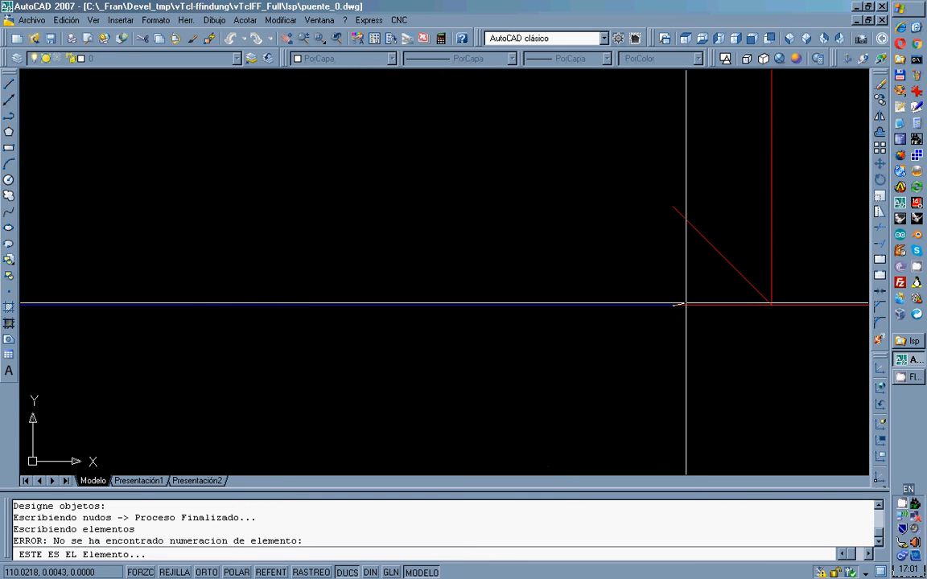
{"action": "scroll", "coordinate": [686, 304], "scroll_direction": "down", "scroll_amount": 10}
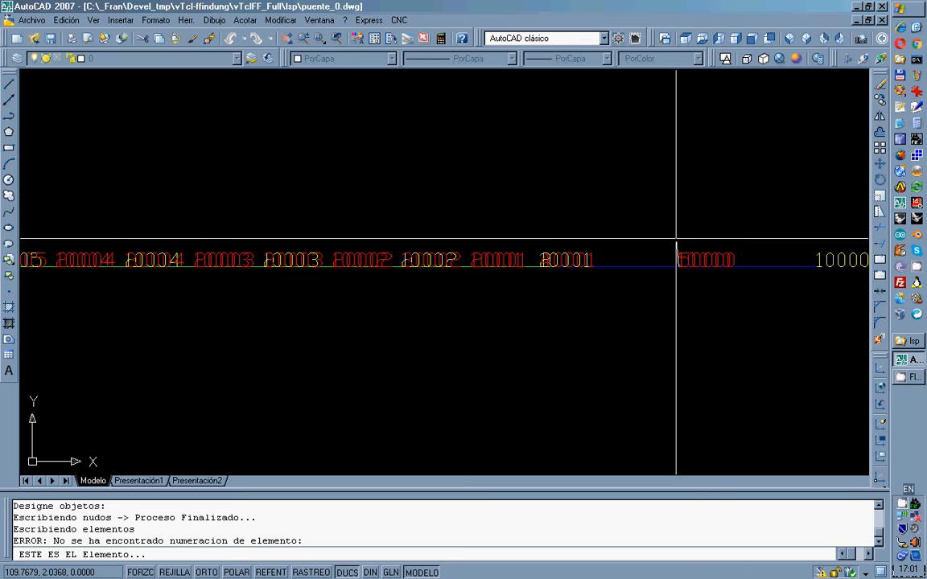
{"action": "scroll", "coordinate": [676, 241], "scroll_direction": "down", "scroll_amount": 3}
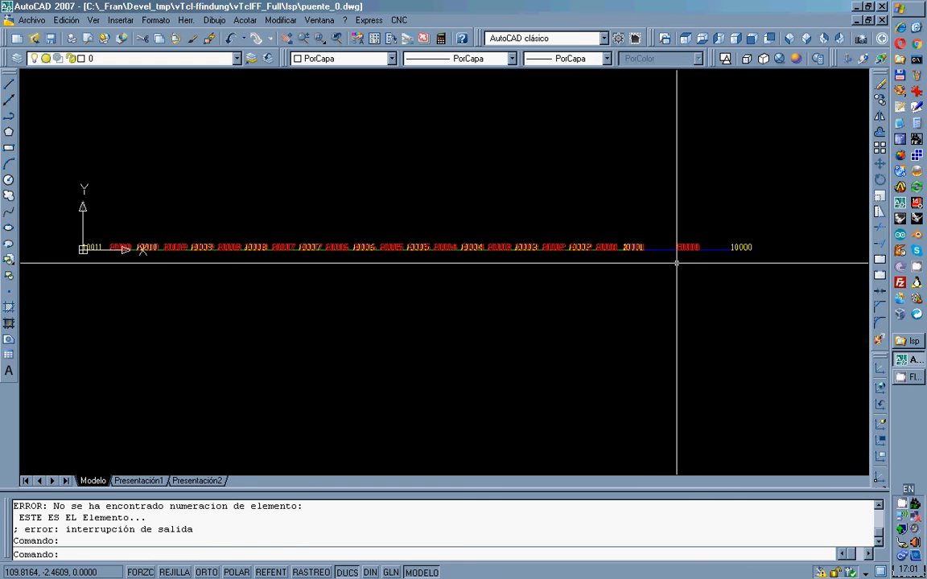
{"action": "type", "text": "reset"}
{"action": "key", "text": "Return"}
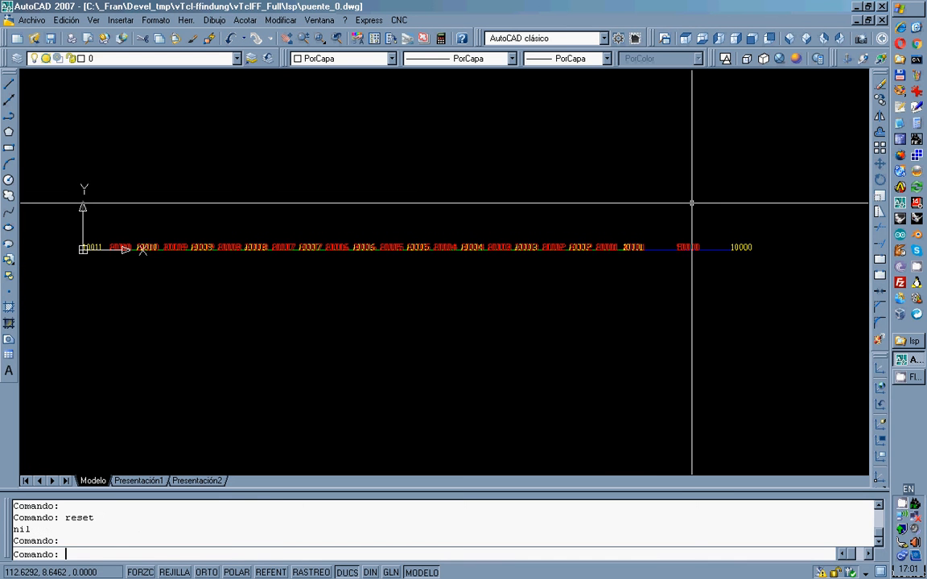
Try to export the whole bridge with EXPORT, using tolerance 0.1 and group divider 10000 and replacing puente_0m.ffi
{"action": "type", "text": "export"}
{"action": "key", "text": "Return"}
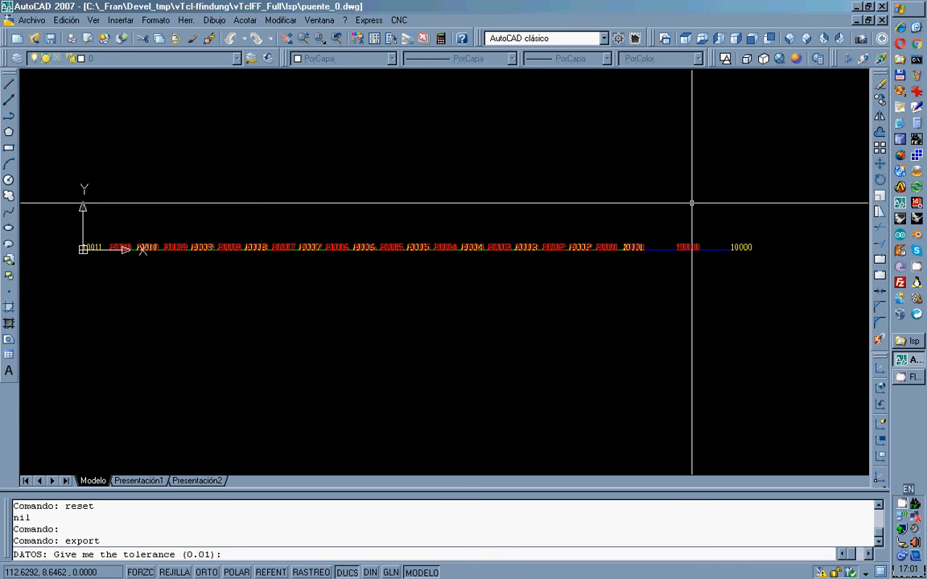
{"action": "type", "text": "0.1"}
{"action": "key", "text": "Return"}
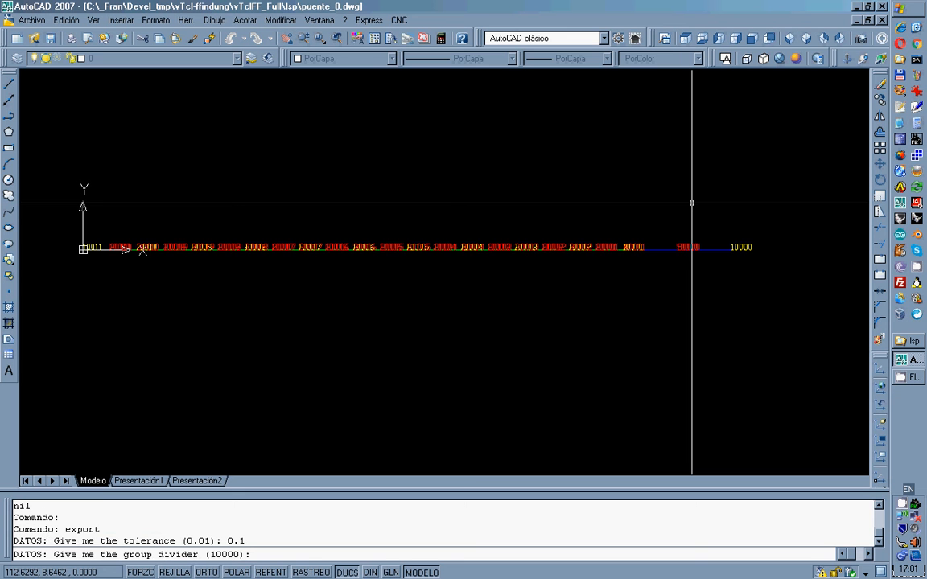
{"action": "type", "text": "10000"}
{"action": "key", "text": "Return"}
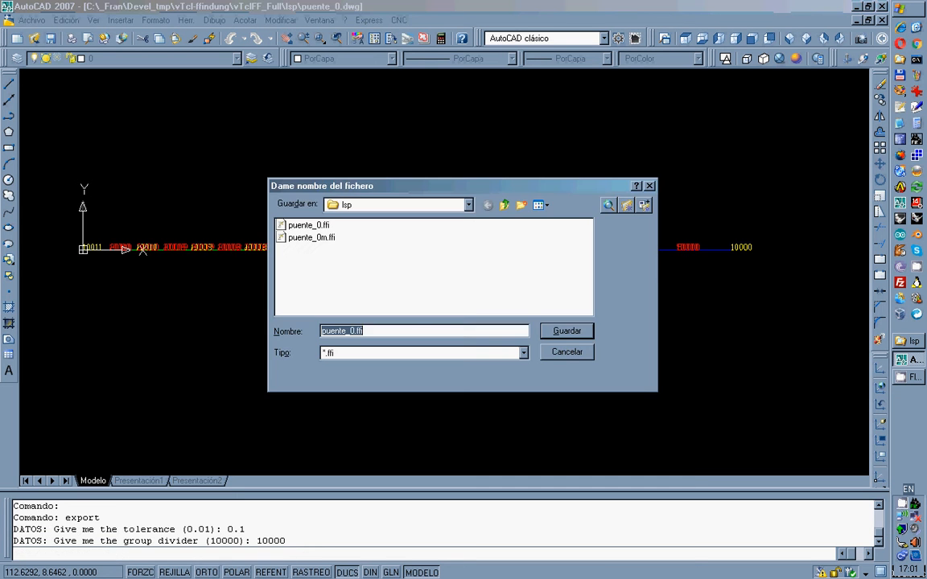
{"action": "left_click", "coordinate": [302, 238]}
{"action": "left_click", "coordinate": [543, 331]}
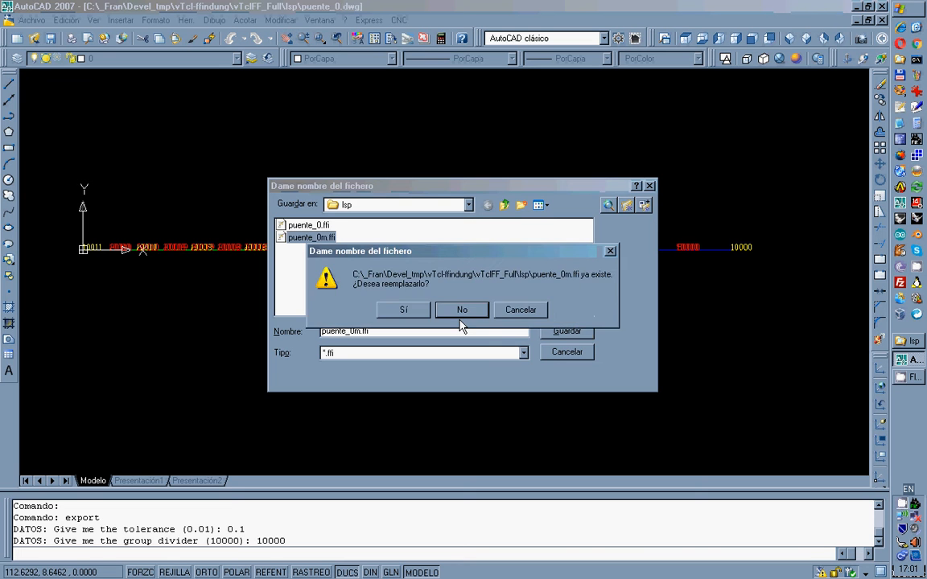
{"action": "left_click", "coordinate": [423, 314]}
{"action": "left_click", "coordinate": [793, 335]}
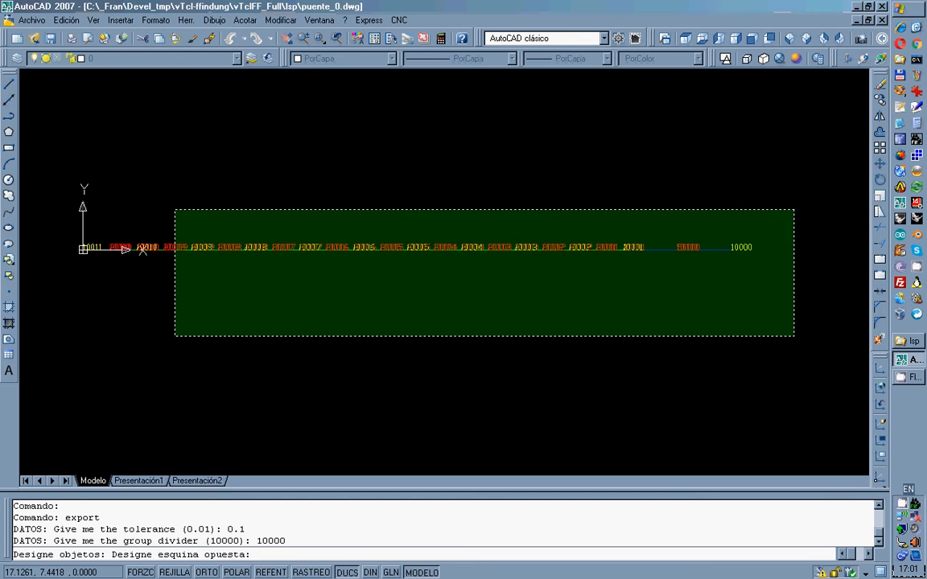
{"action": "left_click", "coordinate": [175, 209]}
{"action": "key", "text": "Return"}
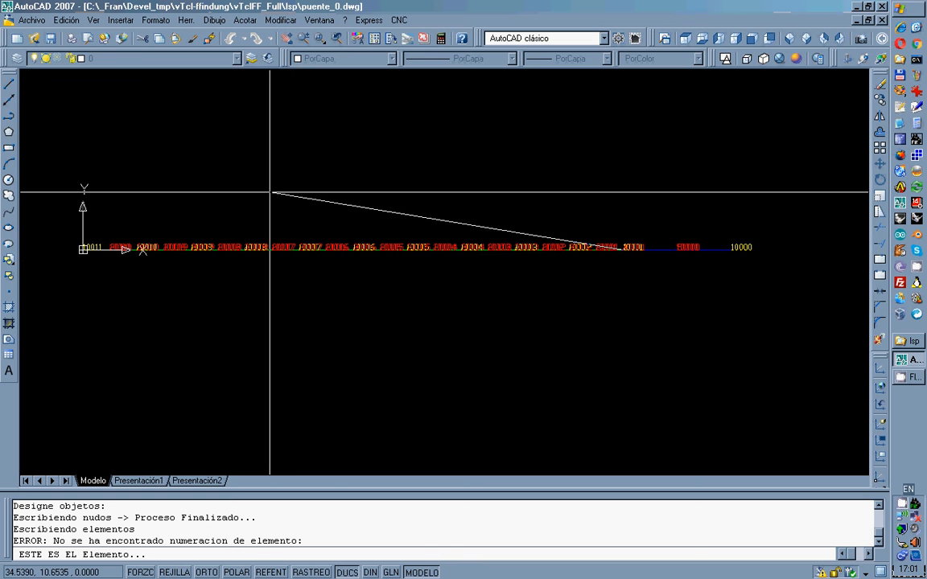
Leave the failed export, switch the bridge to the southwest isometric view and examine the mast element and its number 40001
{"action": "key", "text": "Escape"}
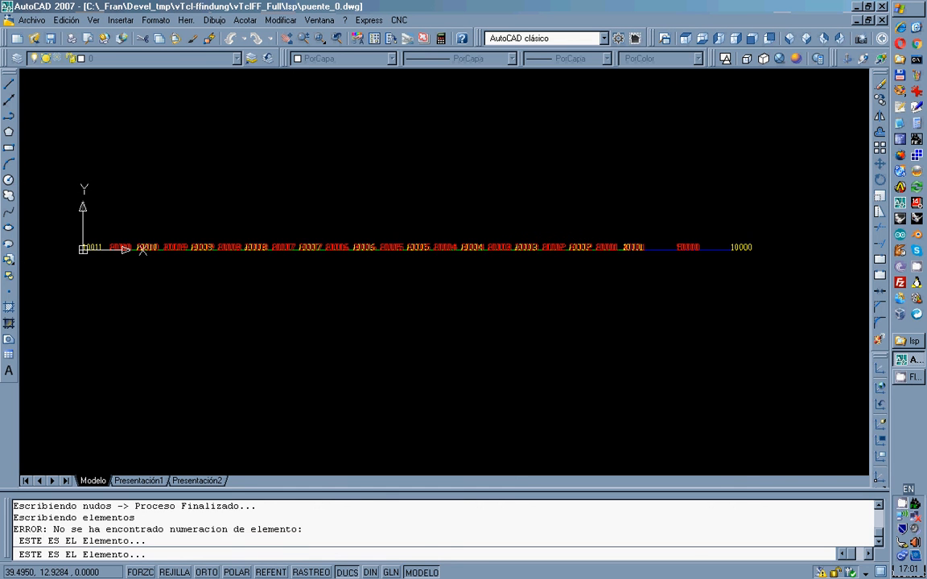
{"action": "left_click", "coordinate": [789, 40]}
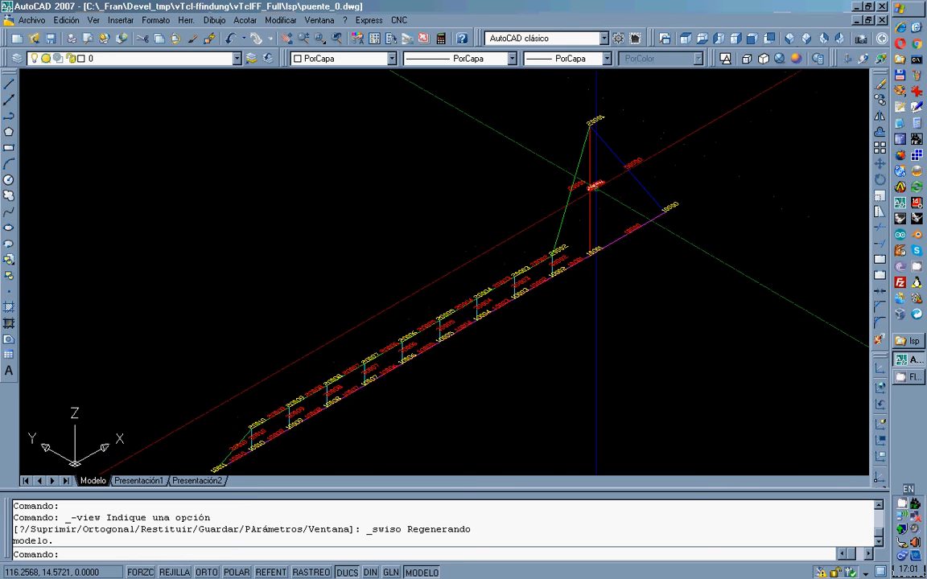
{"action": "scroll", "coordinate": [593, 186], "scroll_direction": "up", "scroll_amount": 5}
{"action": "left_click", "coordinate": [559, 197]}
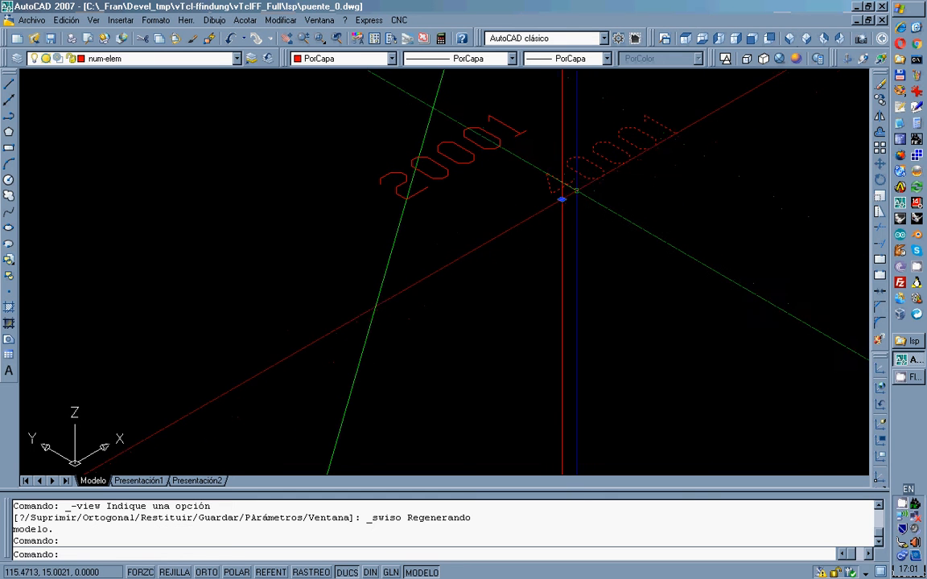
{"action": "left_click", "coordinate": [562, 235]}
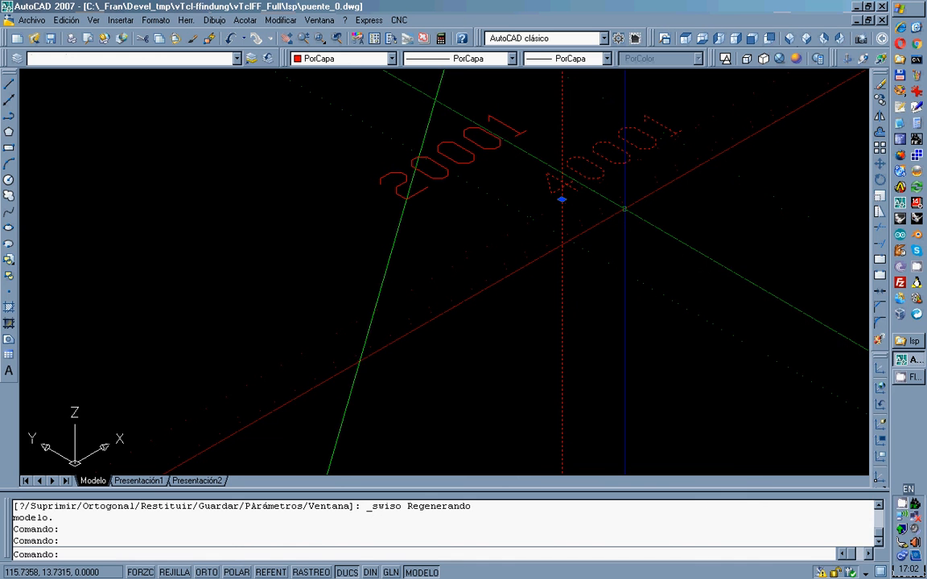
{"action": "key", "text": "Escape"}
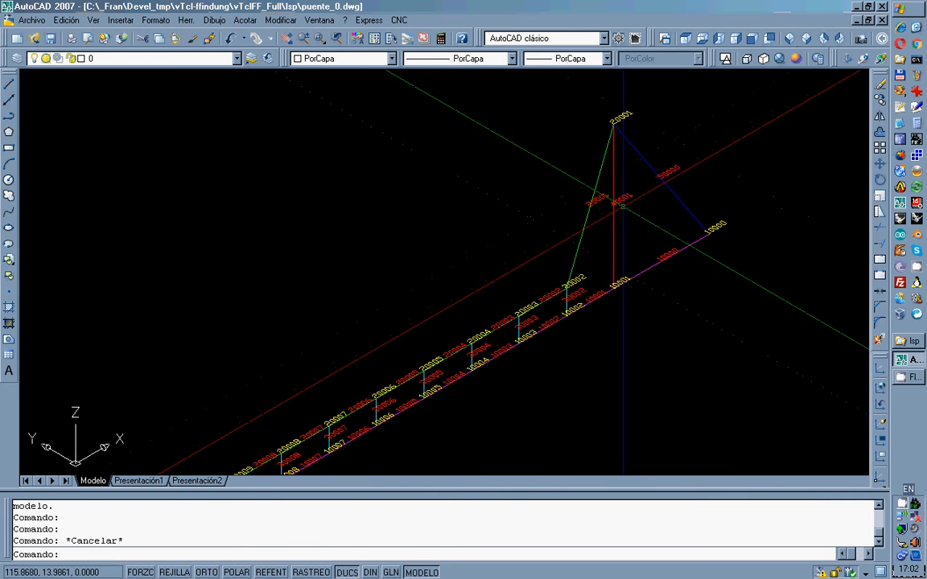
Try to export the whole bridge from the isometric view with EXPORT, replacing puente_0m.ffi
{"action": "scroll", "coordinate": [649, 186], "scroll_direction": "down", "scroll_amount": 4}
{"action": "scroll", "coordinate": [649, 186], "scroll_direction": "up", "scroll_amount": 3}
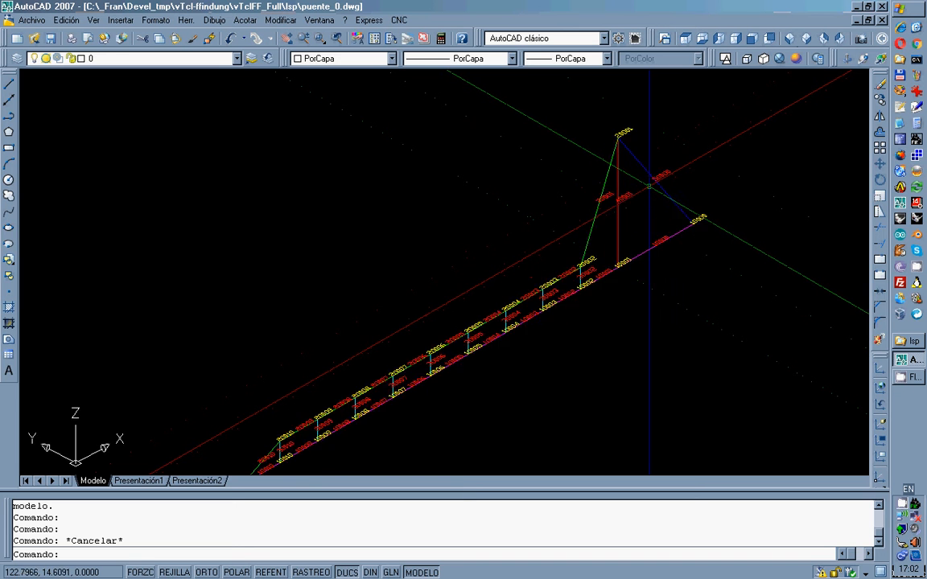
{"action": "scroll", "coordinate": [649, 185], "scroll_direction": "down", "scroll_amount": 2}
{"action": "scroll", "coordinate": [649, 186], "scroll_direction": "up", "scroll_amount": 2}
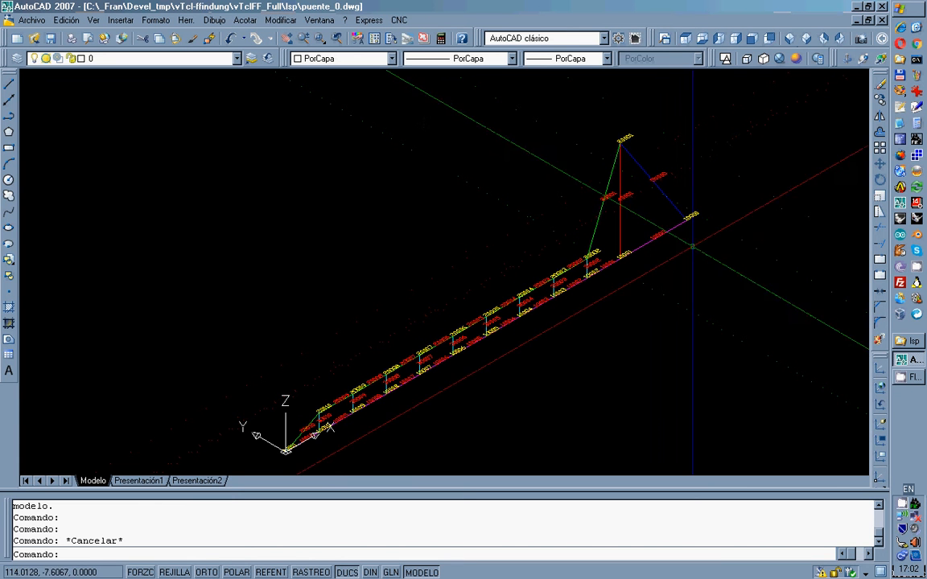
{"action": "type", "text": "export"}
{"action": "key", "text": "Return"}
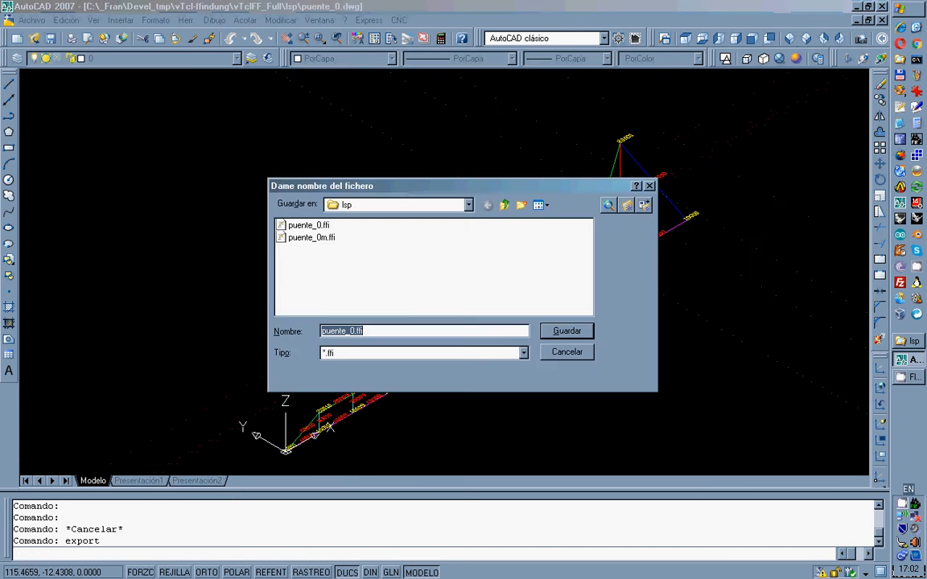
{"action": "key", "text": "Return"}
{"action": "left_click", "coordinate": [255, 464]}
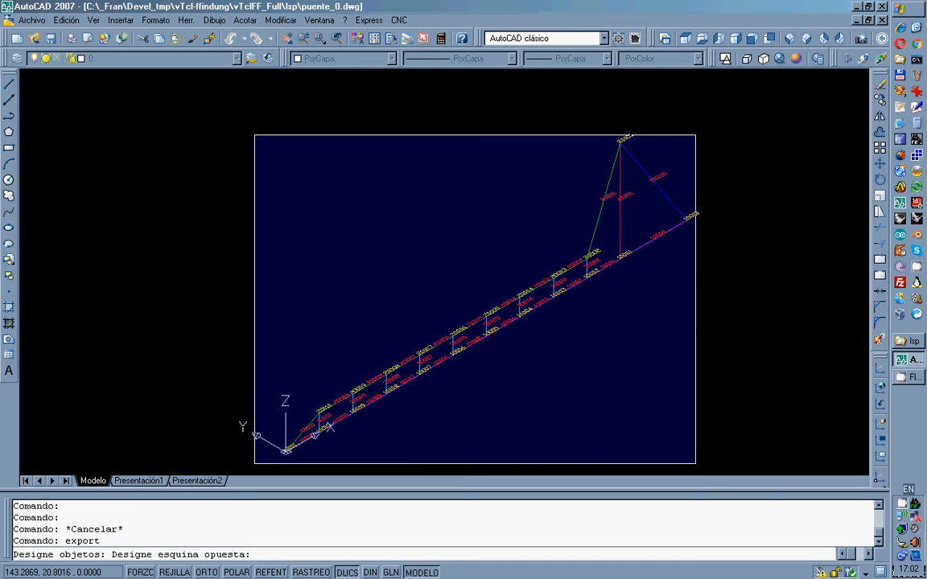
{"action": "left_click", "coordinate": [724, 112]}
{"action": "key", "text": "Return"}
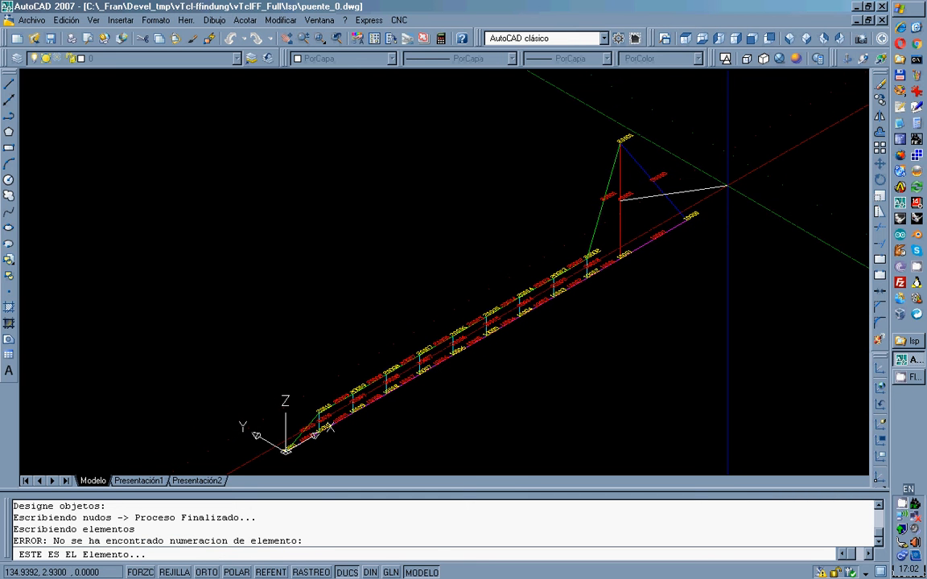
Cancel the export and inspect where number 40001 sits relative to the flagged mast element
{"action": "key", "text": "Escape"}
{"action": "scroll", "coordinate": [601, 159], "scroll_direction": "up", "scroll_amount": 10}
{"action": "left_click", "coordinate": [601, 159]}
{"action": "left_click", "coordinate": [581, 180]}
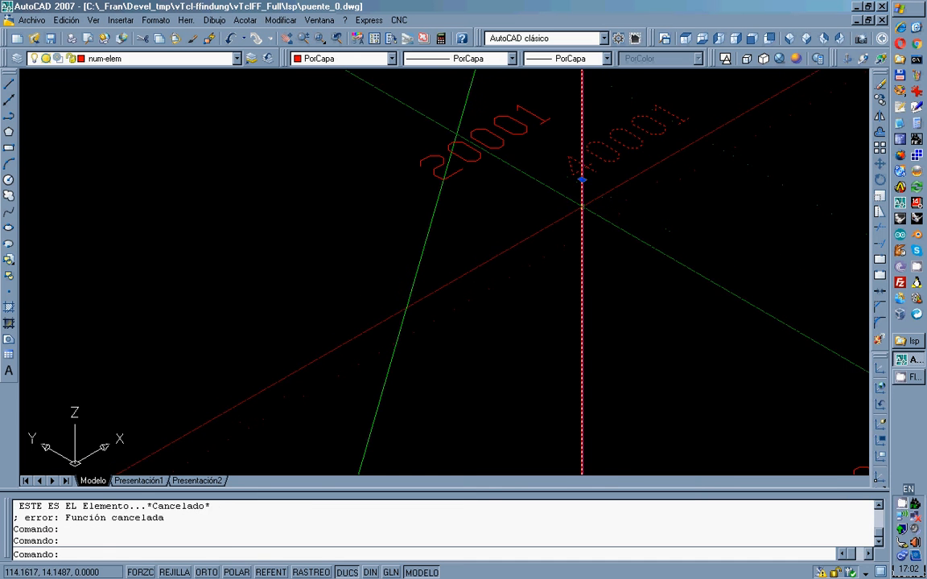
{"action": "key", "text": "Escape"}
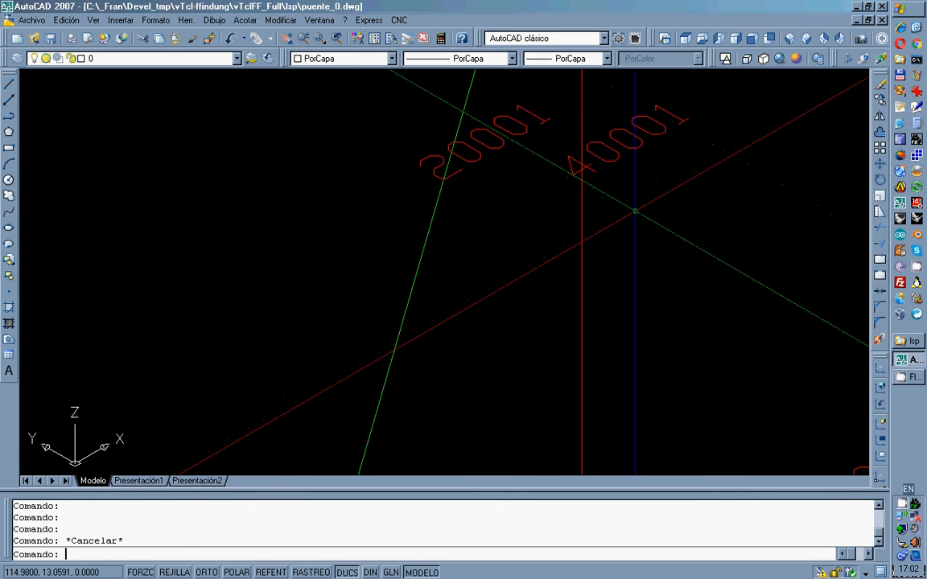
{"action": "scroll", "coordinate": [636, 211], "scroll_direction": "down", "scroll_amount": 10}
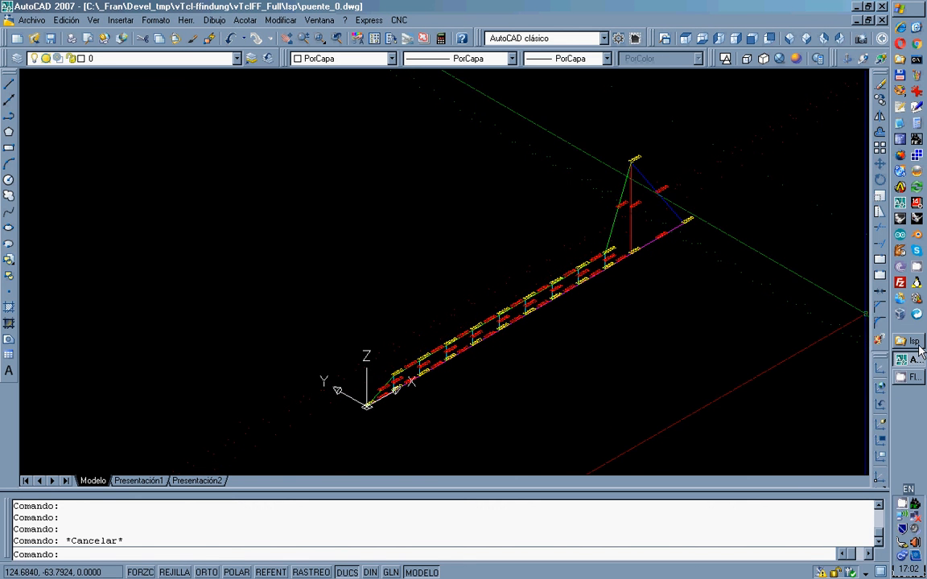
Open puente_0m.ffi from the lsp folder in Notepad++, review its node and element lists, and return to the AutoCAD drawing
{"action": "key", "text": "alt+Tab"}
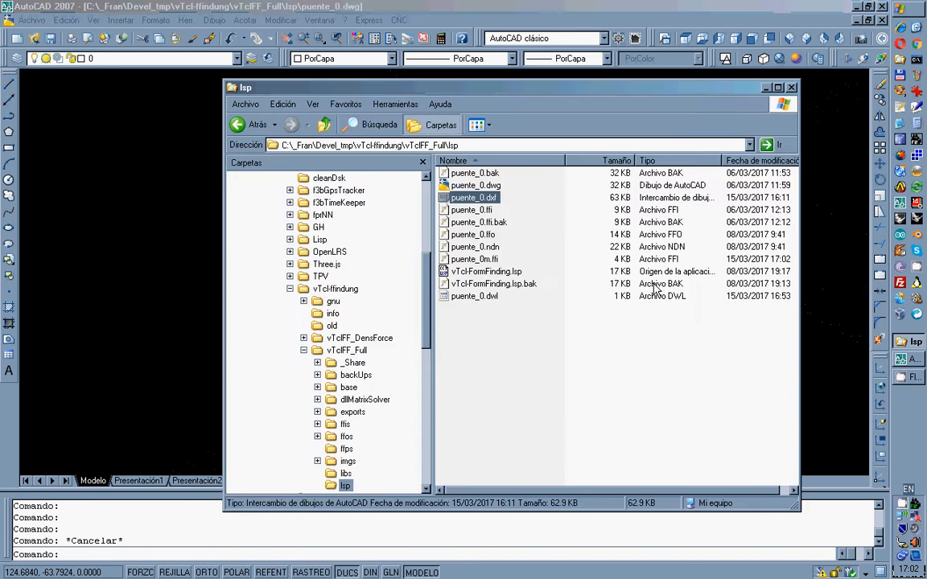
{"action": "double_click", "coordinate": [475, 258]}
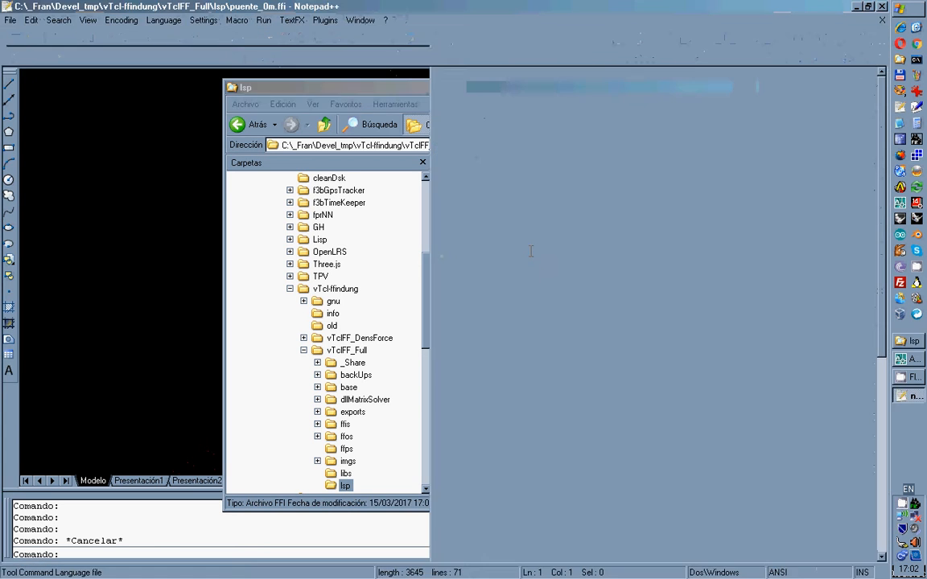
{"action": "scroll", "coordinate": [532, 247], "scroll_direction": "down", "scroll_amount": 10}
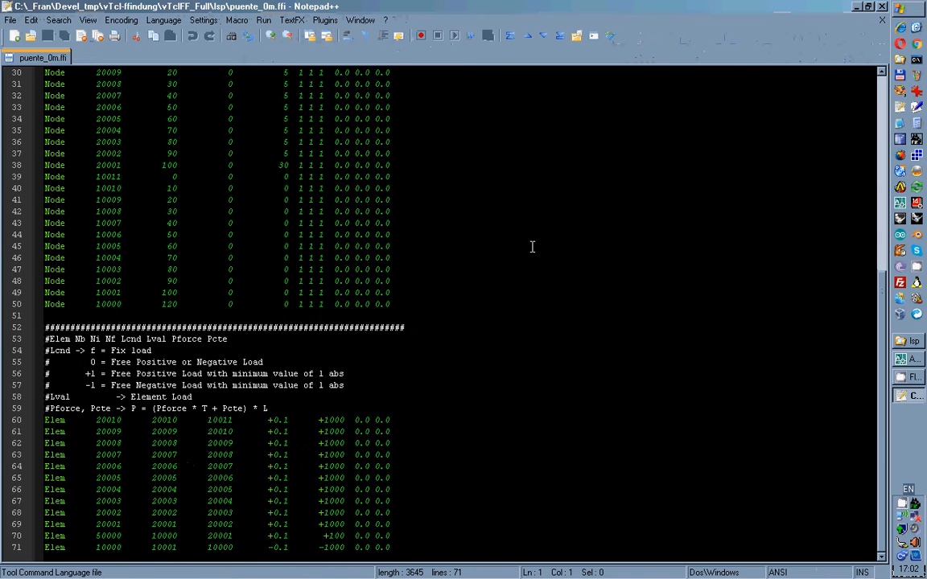
{"action": "scroll", "coordinate": [532, 246], "scroll_direction": "up", "scroll_amount": 6}
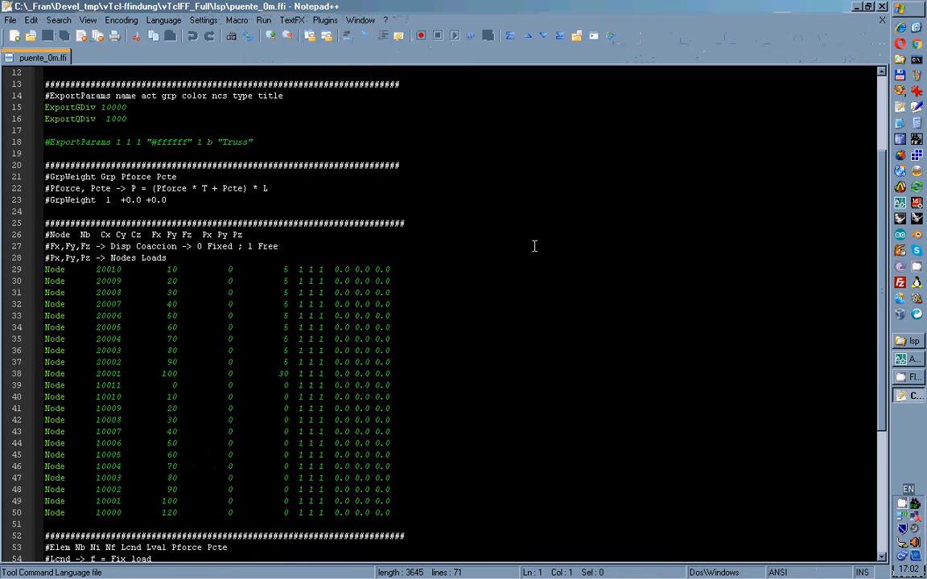
{"action": "scroll", "coordinate": [533, 246], "scroll_direction": "up", "scroll_amount": 4}
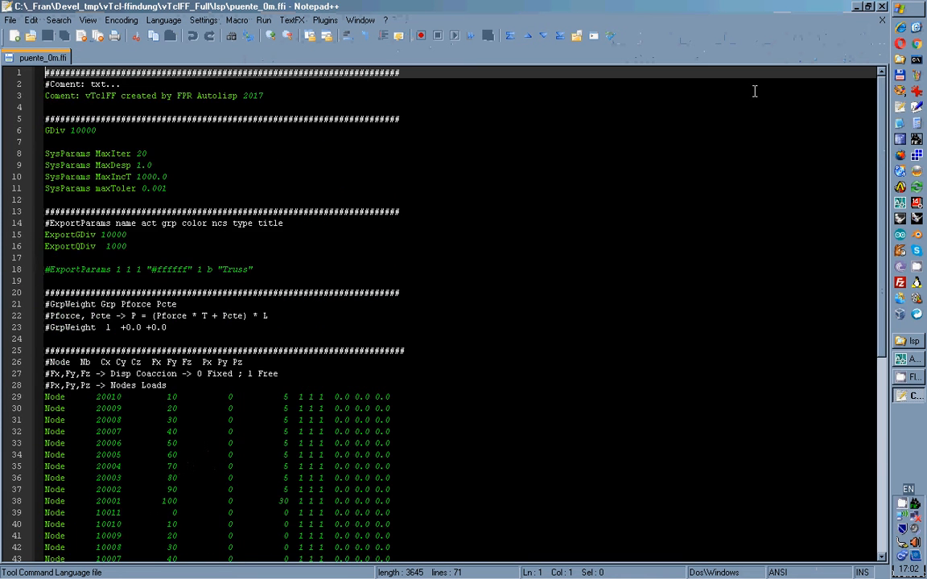
{"action": "left_click", "coordinate": [881, 21]}
{"action": "left_click", "coordinate": [882, 7]}
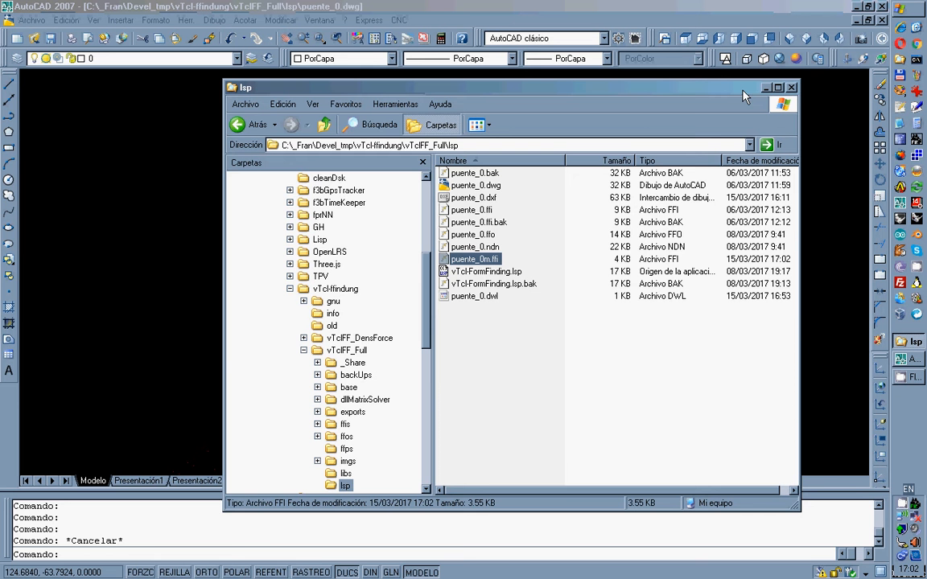
{"action": "left_click", "coordinate": [700, 12]}
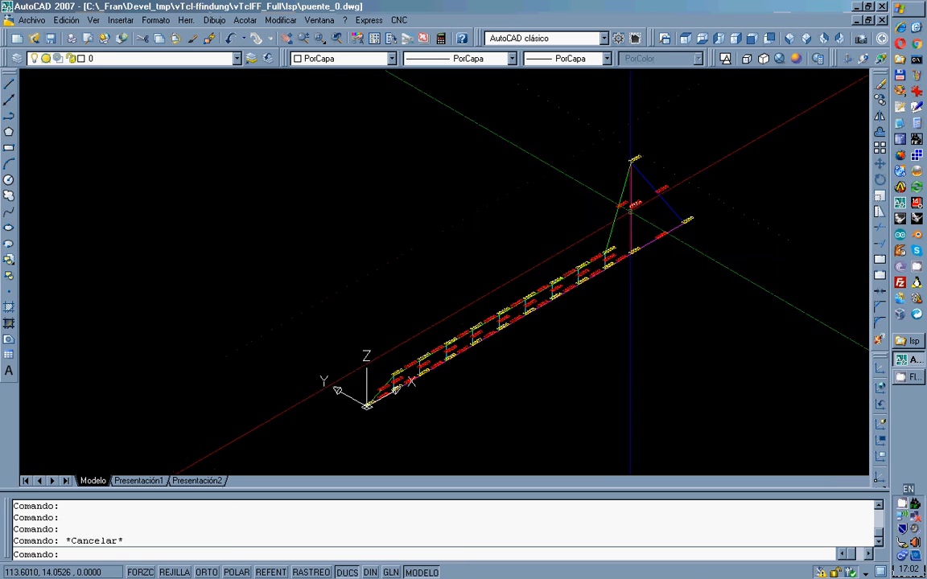
Check the mast element's layer and orbit the model to examine the offset between the mast and its number 40001
{"action": "left_click", "coordinate": [631, 218]}
{"action": "scroll", "coordinate": [648, 203], "scroll_direction": "up", "scroll_amount": 5}
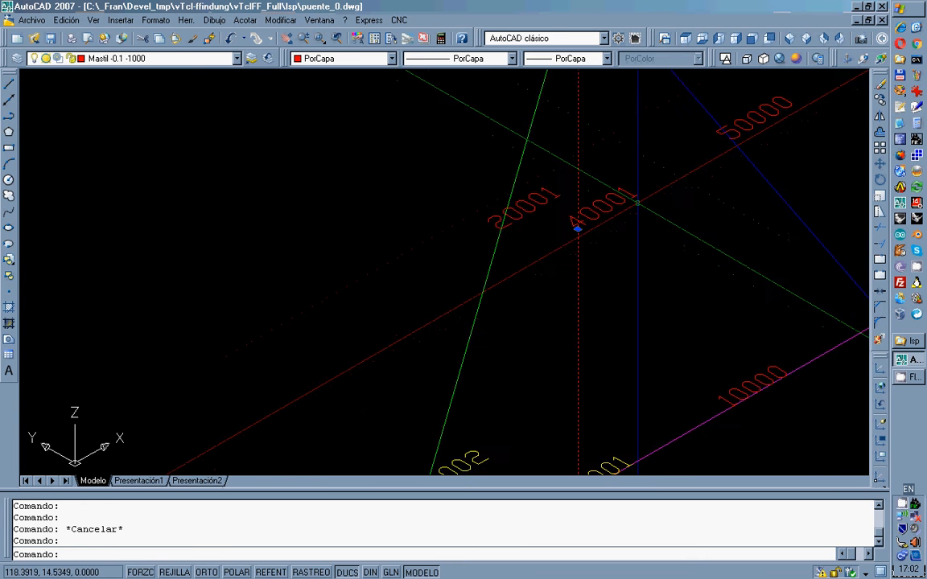
{"action": "scroll", "coordinate": [657, 190], "scroll_direction": "up", "scroll_amount": 3}
{"action": "key", "text": "Escape"}
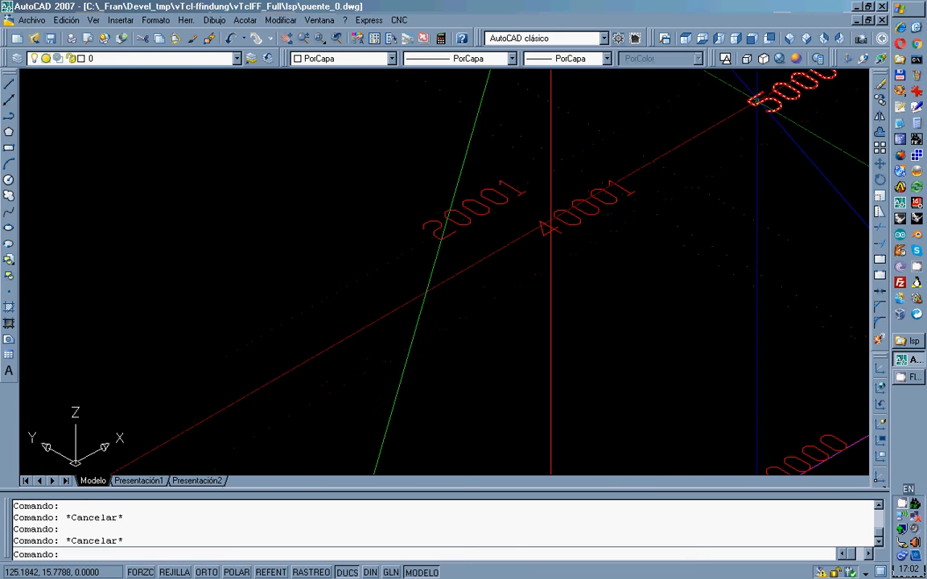
{"action": "left_click", "coordinate": [847, 59]}
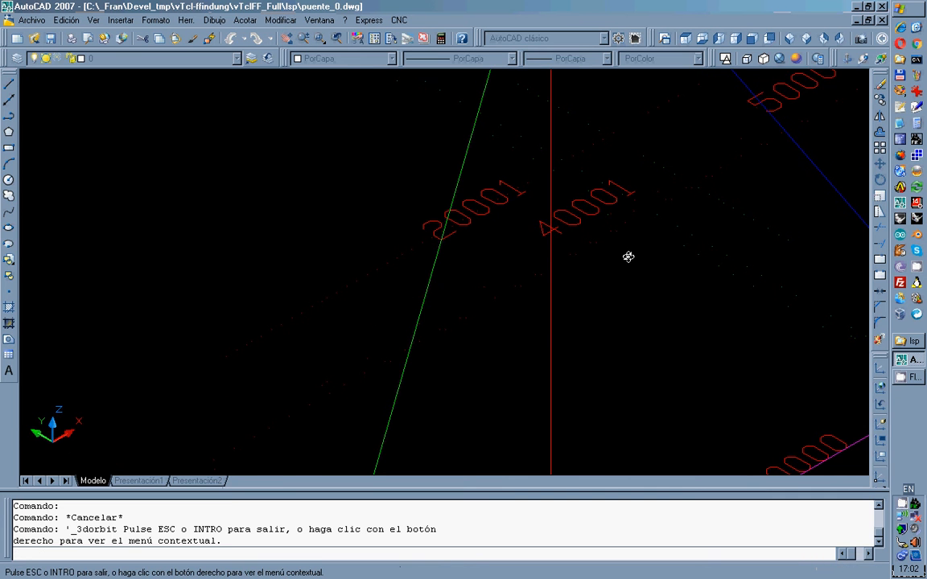
{"action": "left_click_drag", "start_coordinate": [628, 255], "coordinate": [615, 304]}
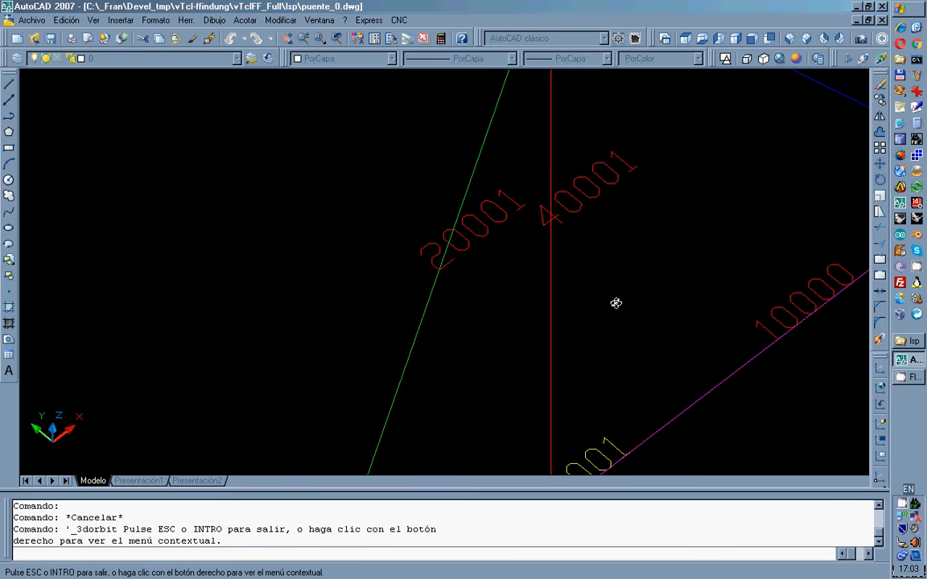
{"action": "right_click", "coordinate": [650, 240]}
{"action": "left_click", "coordinate": [697, 249]}
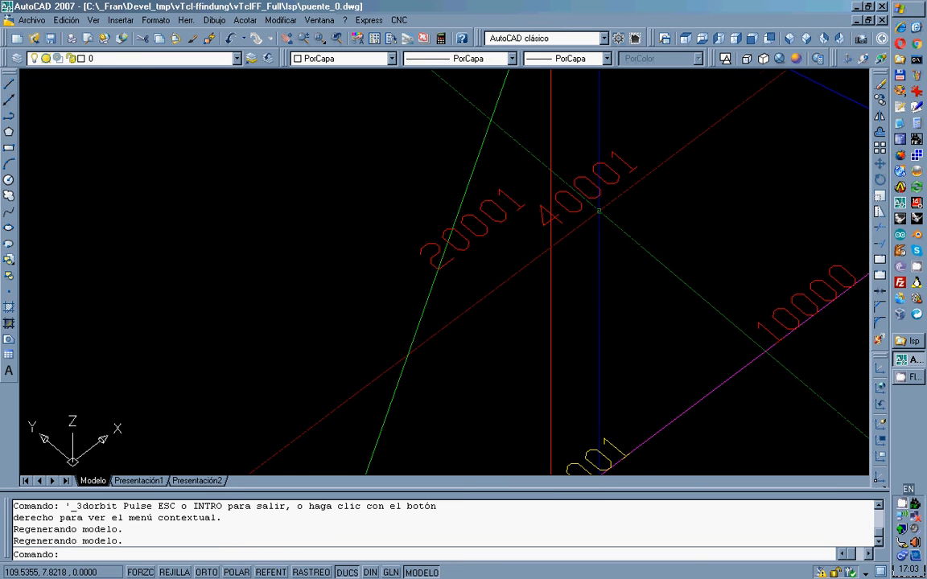
{"action": "key", "text": "Escape"}
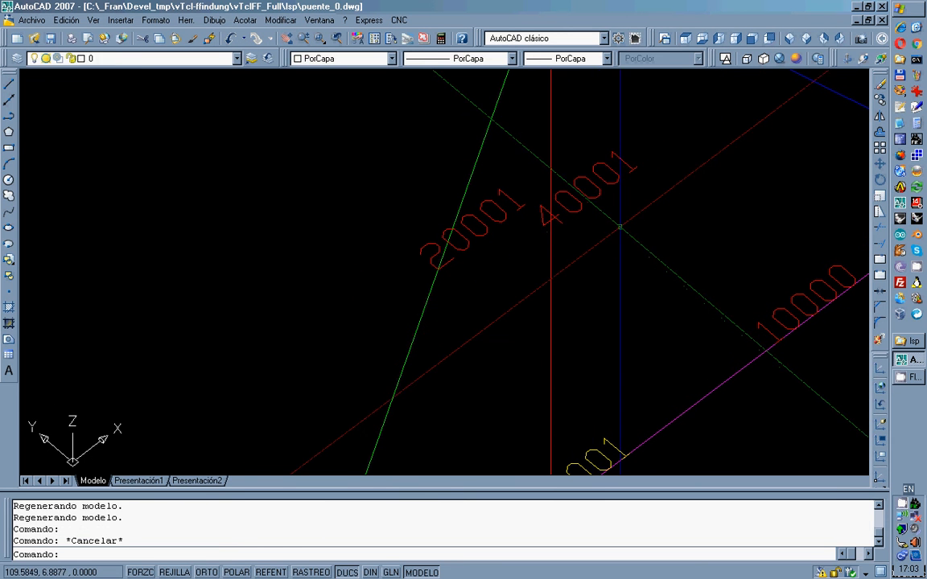
Clear the stored export tolerance and group divider with the RESET command
{"action": "scroll", "coordinate": [619, 228], "scroll_direction": "down", "scroll_amount": 3}
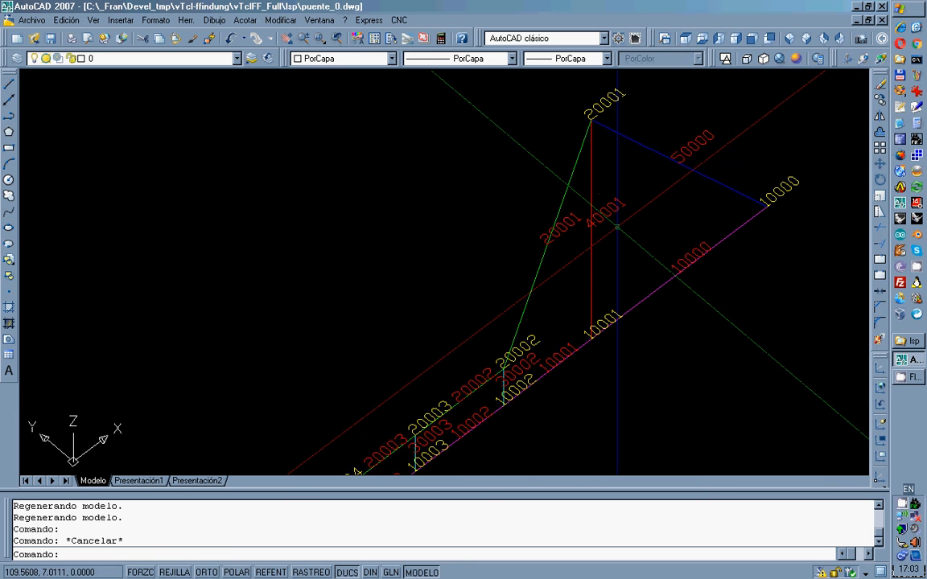
{"action": "scroll", "coordinate": [617, 228], "scroll_direction": "down", "scroll_amount": 5}
{"action": "scroll", "coordinate": [617, 228], "scroll_direction": "up", "scroll_amount": 8}
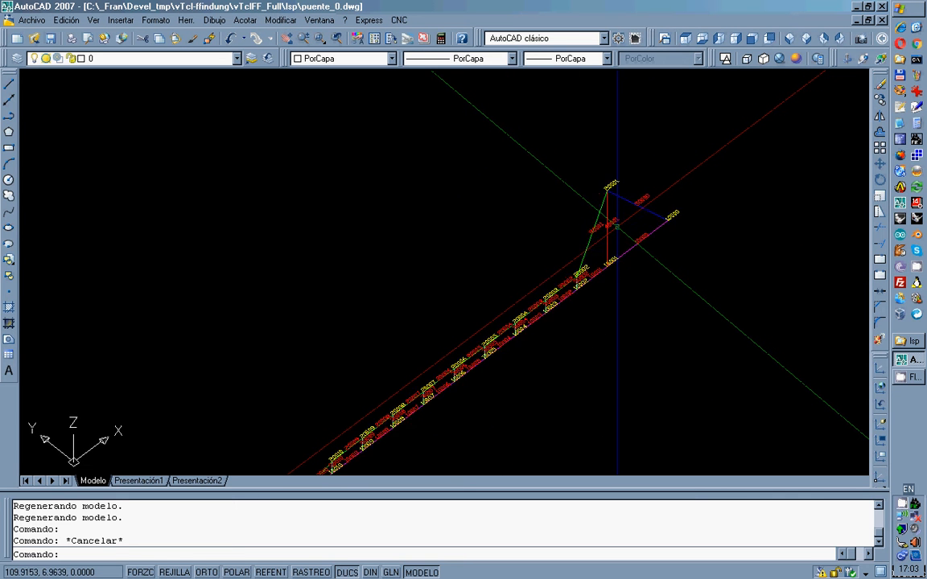
{"action": "scroll", "coordinate": [617, 227], "scroll_direction": "up", "scroll_amount": 2}
{"action": "scroll", "coordinate": [616, 228], "scroll_direction": "down", "scroll_amount": 7}
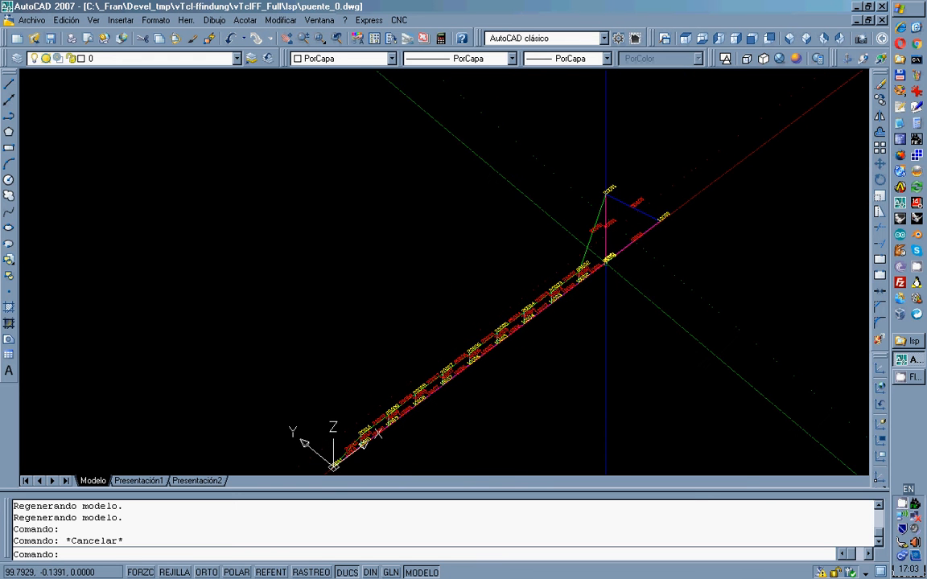
{"action": "type", "text": "reset"}
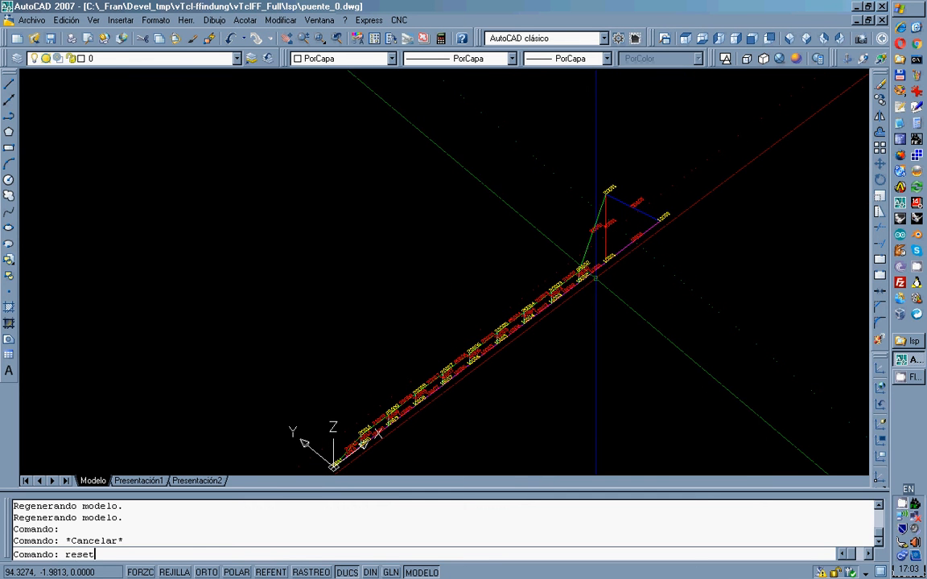
{"action": "key", "text": "Return"}
Run the EXPORT command with a tolerance of 0.2 and a group divider of 10000
{"action": "type", "text": "export"}
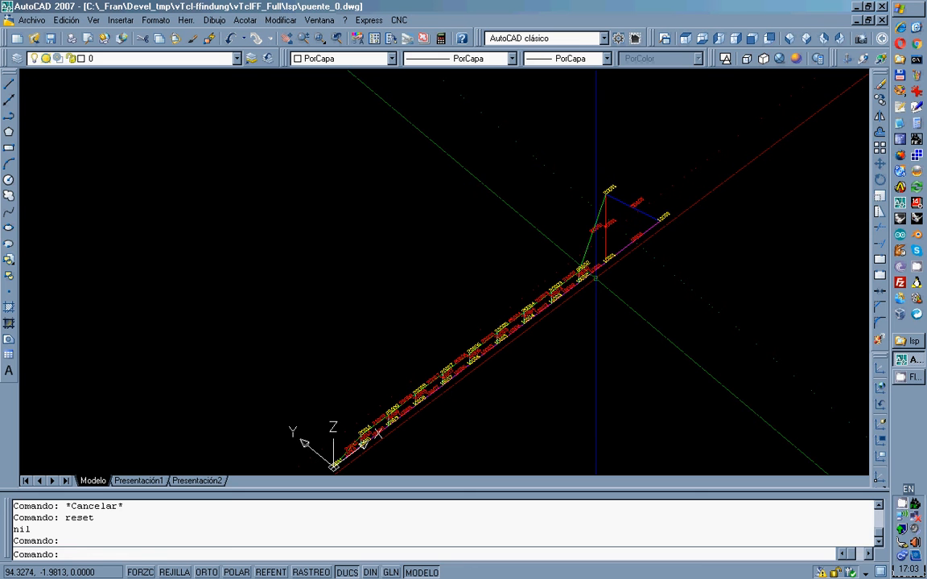
{"action": "key", "text": "Return"}
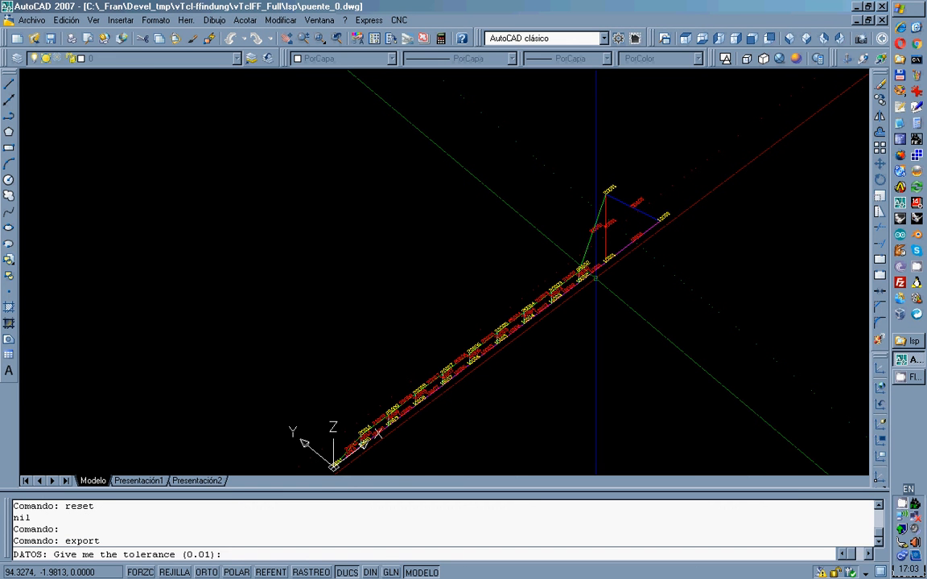
{"action": "type", "text": "0.2"}
{"action": "key", "text": "Return"}
{"action": "type", "text": "1"}
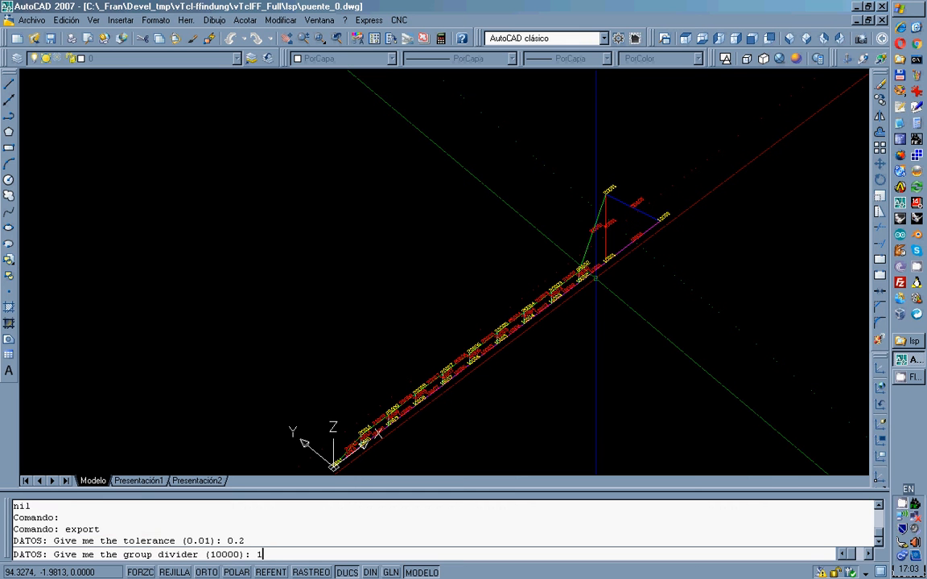
{"action": "type", "text": "0000"}
{"action": "key", "text": "Return"}
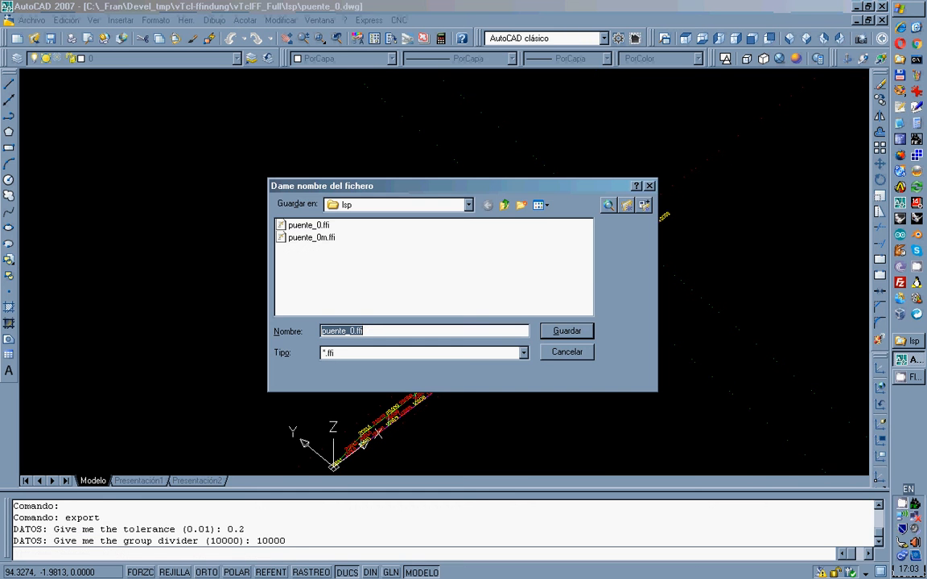
Overwrite puente_0m.ffi as the export file and select the entire numbered bridge model to write its nodes and elements
{"action": "double_click", "coordinate": [311, 238]}
{"action": "left_click", "coordinate": [396, 314]}
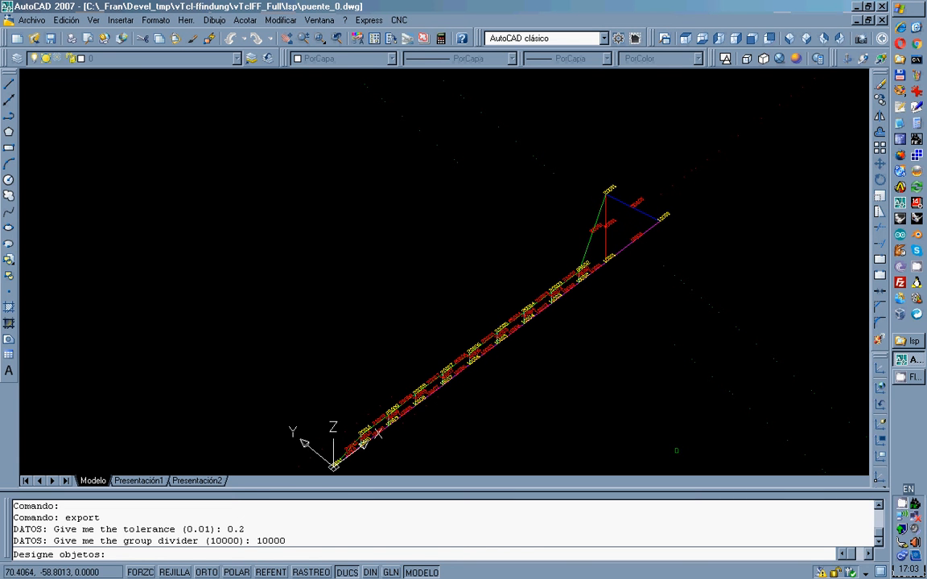
{"action": "left_click", "coordinate": [756, 470]}
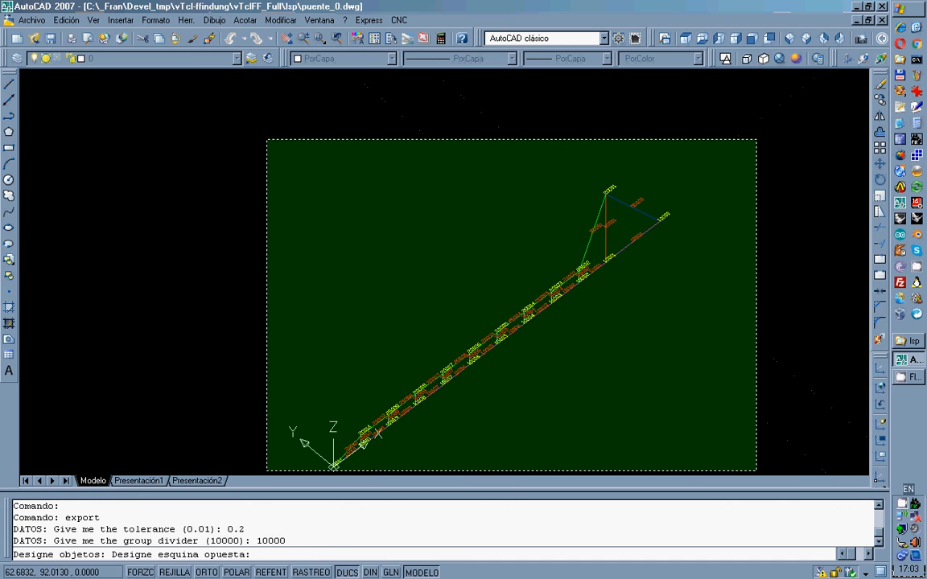
{"action": "left_click", "coordinate": [268, 140]}
{"action": "key", "text": "Return"}
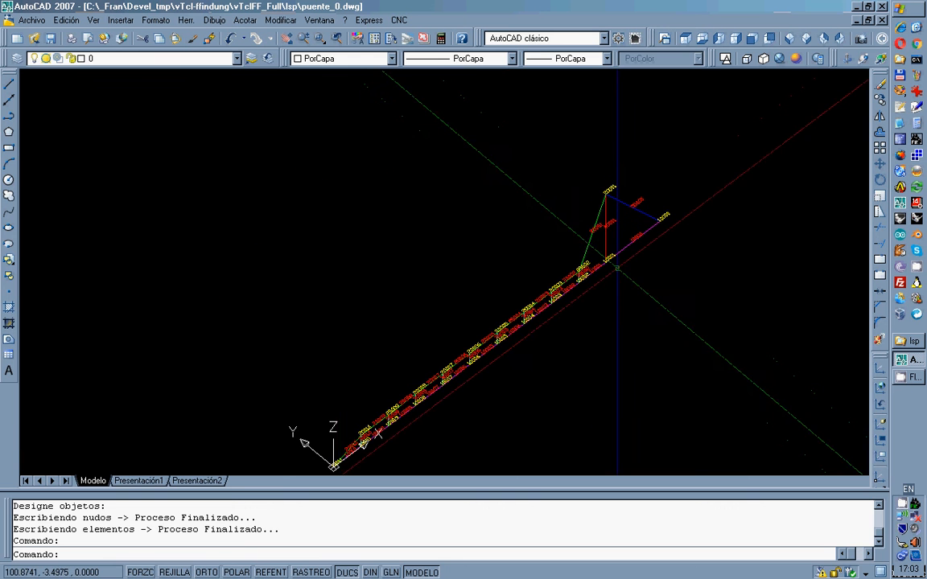
Inspect the insertion point of element number 40001 relative to the mast line
{"action": "scroll", "coordinate": [616, 267], "scroll_direction": "up", "scroll_amount": 10}
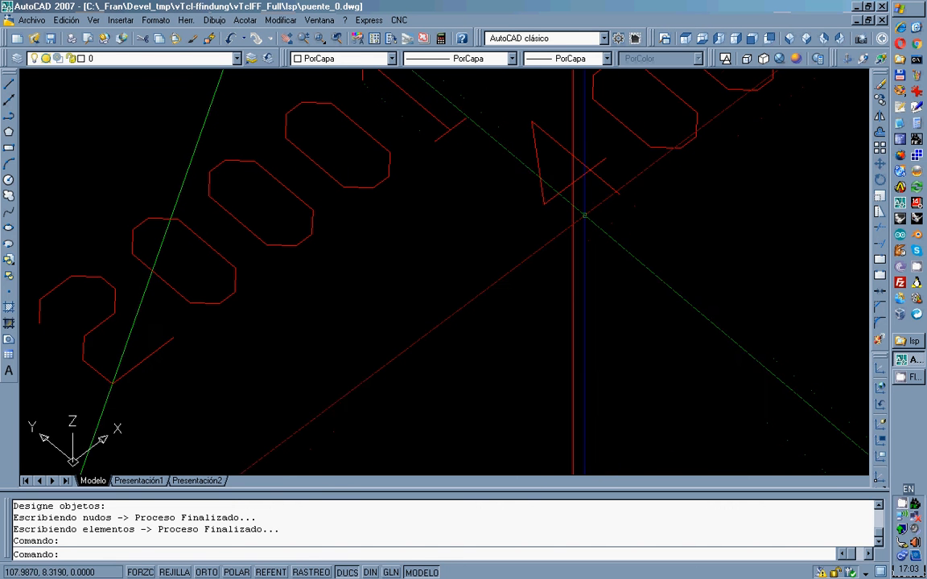
{"action": "left_click", "coordinate": [543, 207]}
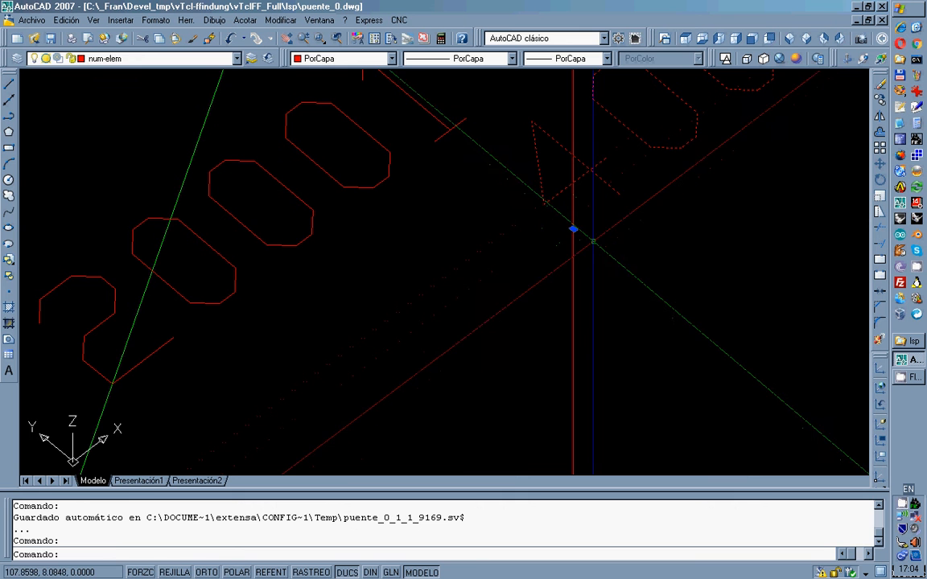
{"action": "key", "text": "Escape"}
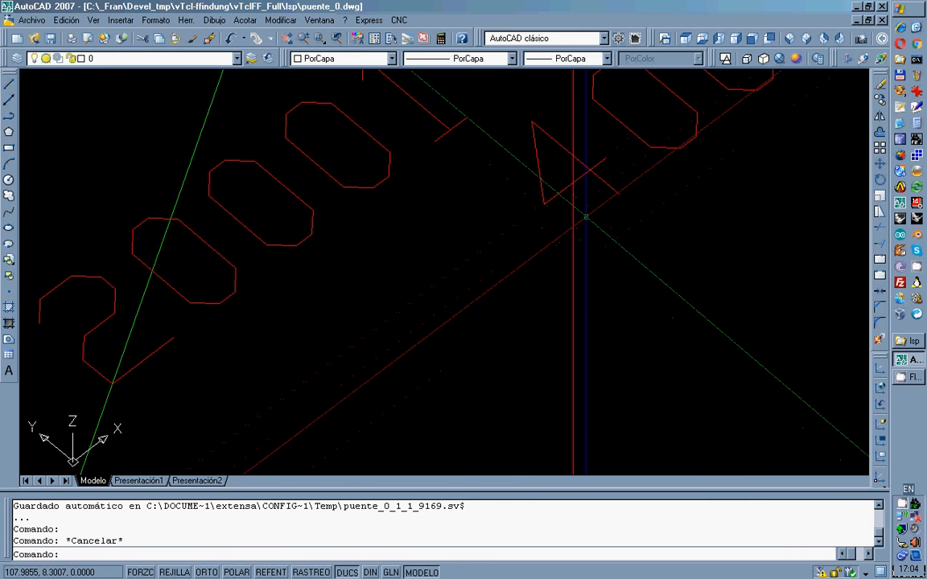
{"action": "scroll", "coordinate": [585, 216], "scroll_direction": "down", "scroll_amount": 6}
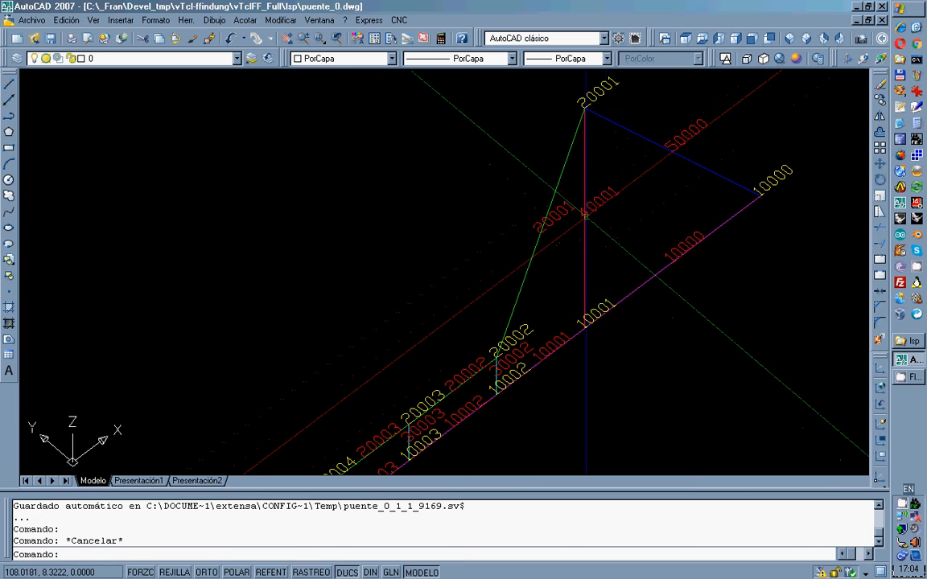
{"action": "scroll", "coordinate": [605, 197], "scroll_direction": "up", "scroll_amount": 6}
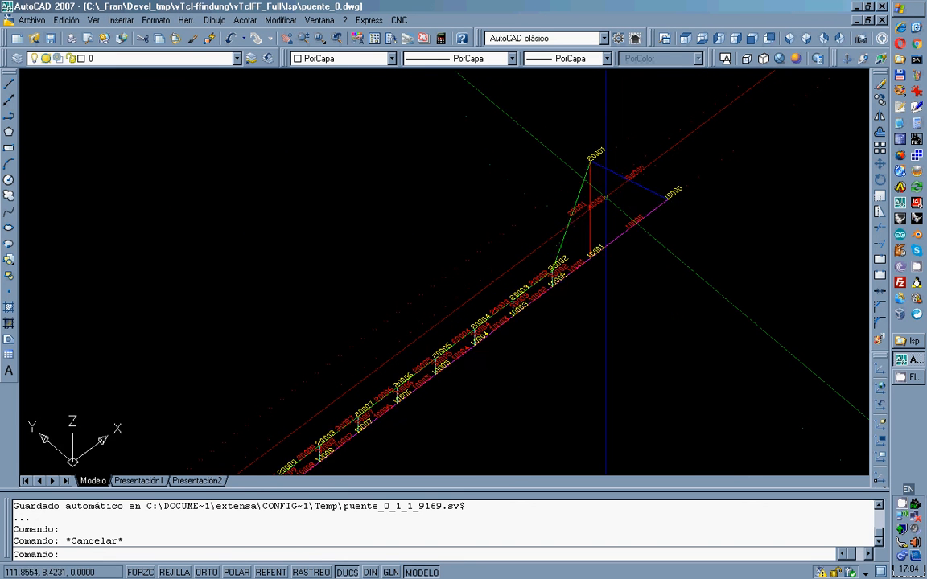
{"action": "scroll", "coordinate": [596, 203], "scroll_direction": "up", "scroll_amount": 4}
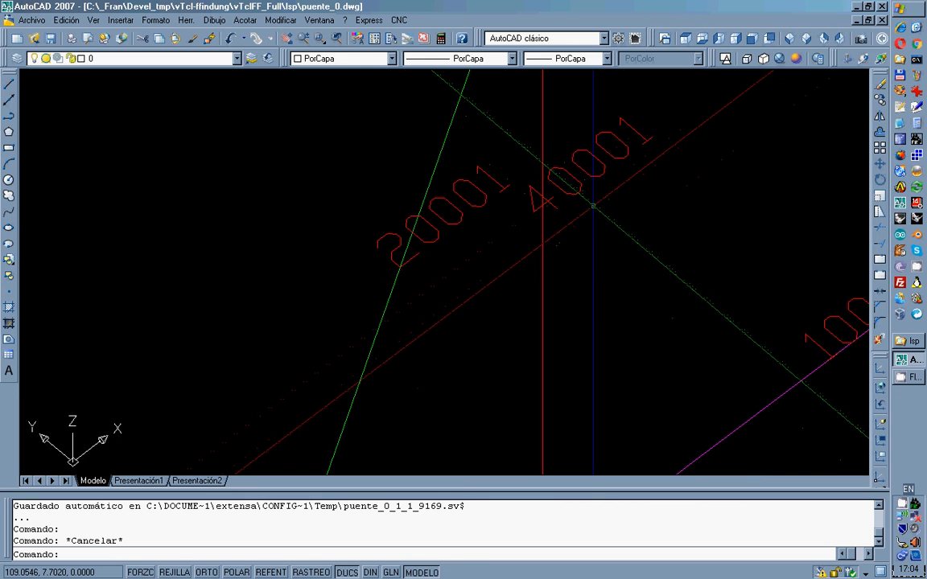
Bring the whole bridge into view and review the layer list for the load condition and value in each layer name
{"action": "scroll", "coordinate": [592, 207], "scroll_direction": "down", "scroll_amount": 5}
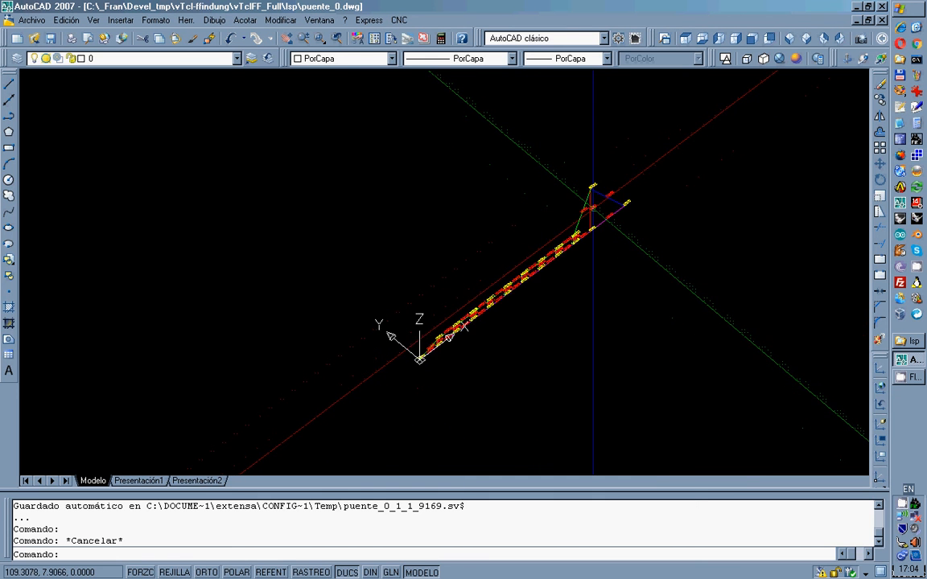
{"action": "scroll", "coordinate": [593, 207], "scroll_direction": "down", "scroll_amount": 2}
{"action": "scroll", "coordinate": [593, 207], "scroll_direction": "up", "scroll_amount": 1}
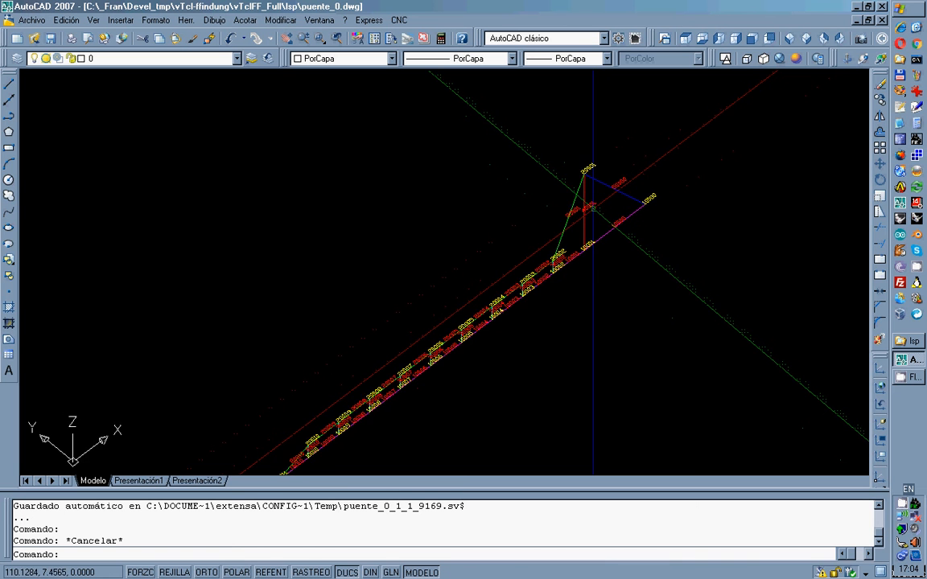
{"action": "scroll", "coordinate": [593, 207], "scroll_direction": "down", "scroll_amount": 2}
{"action": "scroll", "coordinate": [515, 292], "scroll_direction": "up", "scroll_amount": 1}
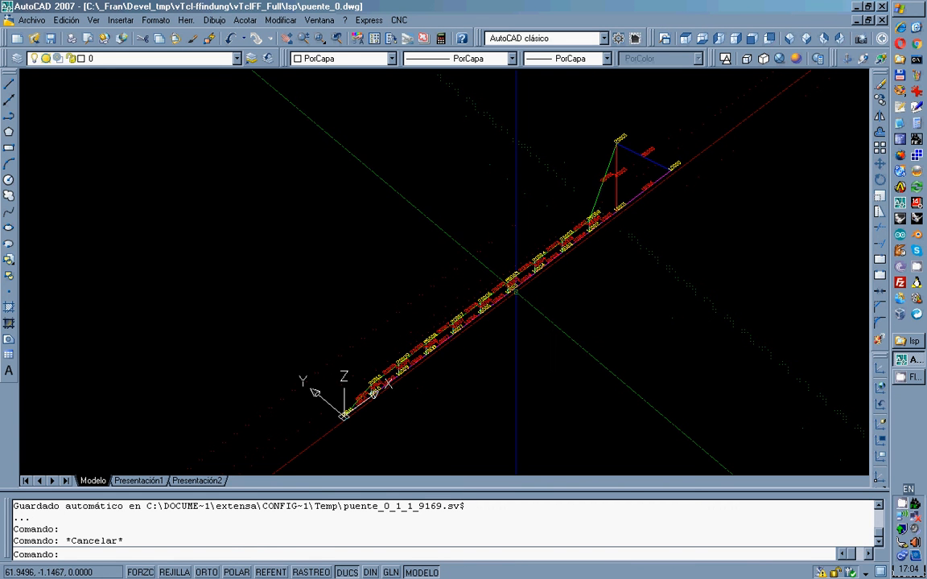
{"action": "left_click", "coordinate": [236, 58]}
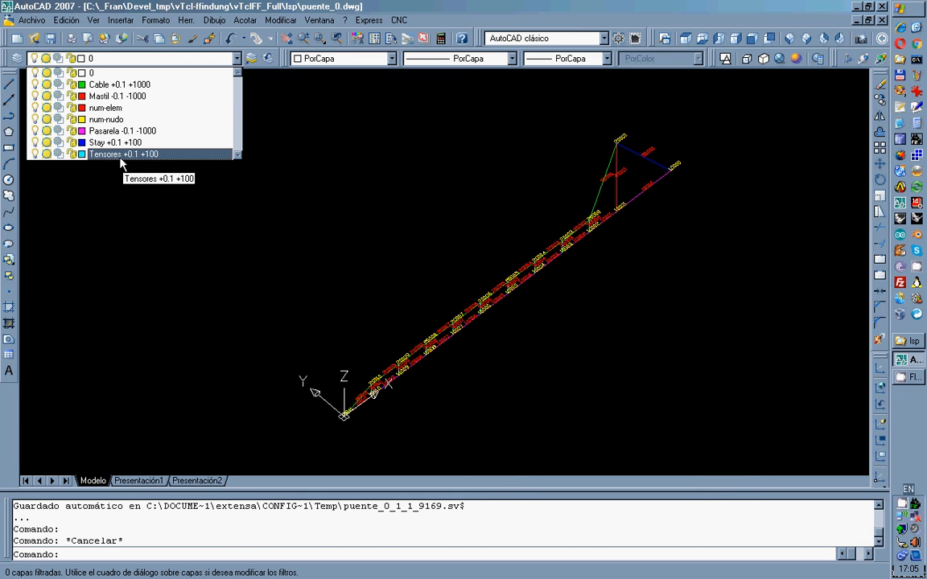
{"action": "left_click", "coordinate": [184, 197]}
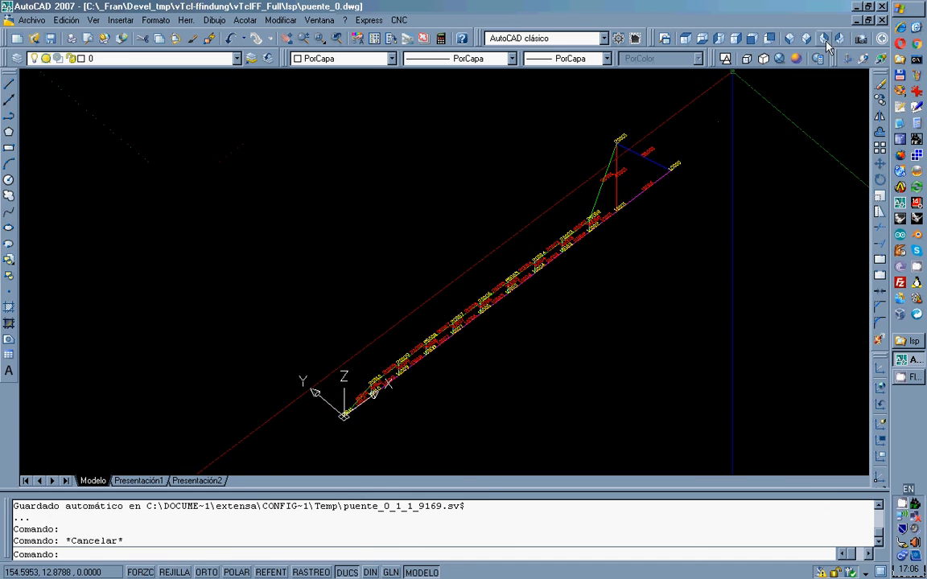
Open the exported puente_0m.ffi from the lsp folder in Notepad++ and review its system parameters, nodes and elements
{"action": "left_click", "coordinate": [856, 7]}
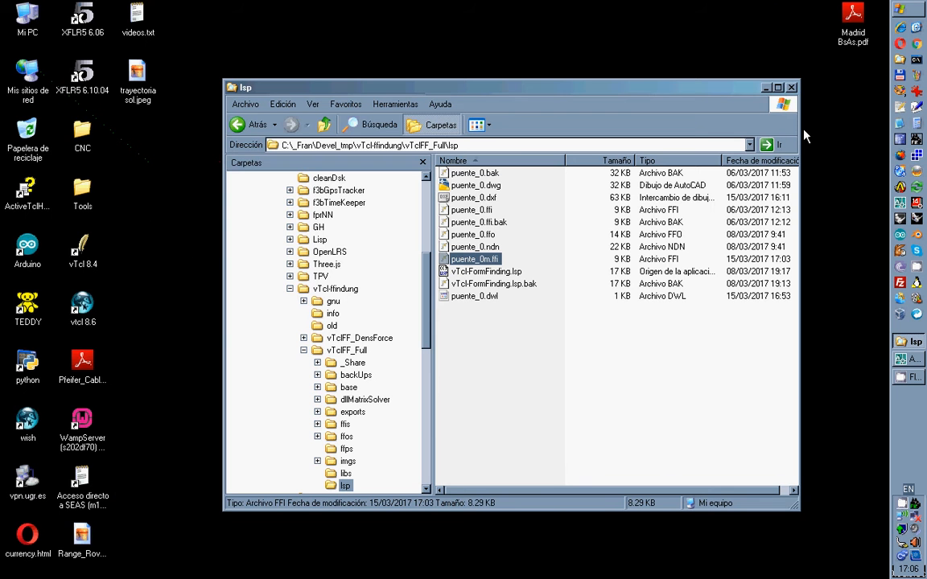
{"action": "double_click", "coordinate": [466, 259]}
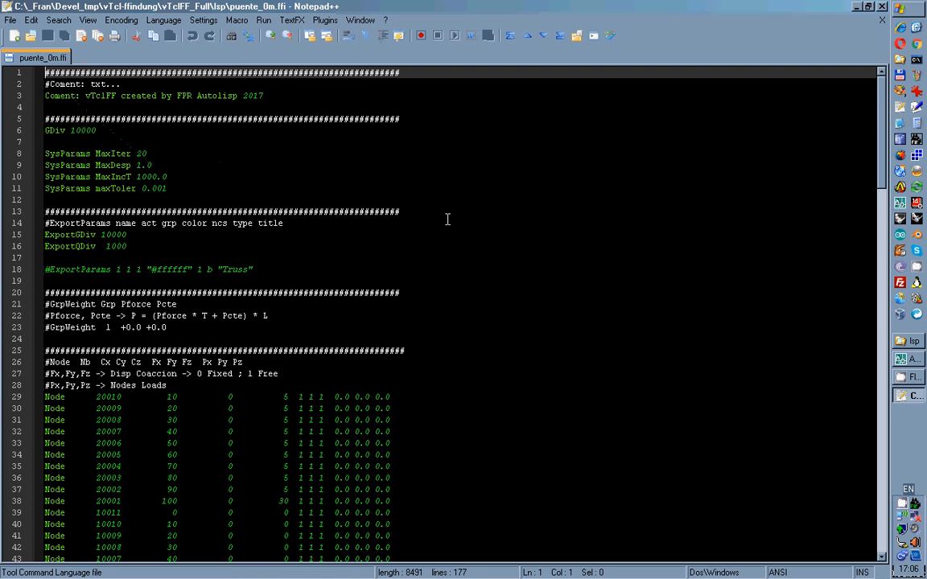
{"action": "scroll", "coordinate": [447, 219], "scroll_direction": "down", "scroll_amount": 6}
{"action": "scroll", "coordinate": [448, 219], "scroll_direction": "down", "scroll_amount": 12}
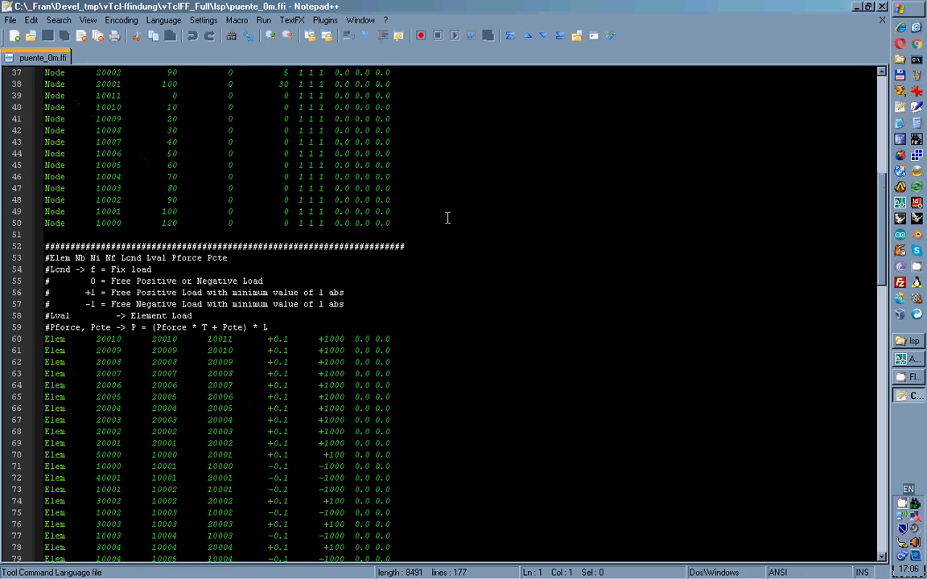
{"action": "scroll", "coordinate": [447, 216], "scroll_direction": "up", "scroll_amount": 14}
{"action": "scroll", "coordinate": [446, 216], "scroll_direction": "up", "scroll_amount": 4}
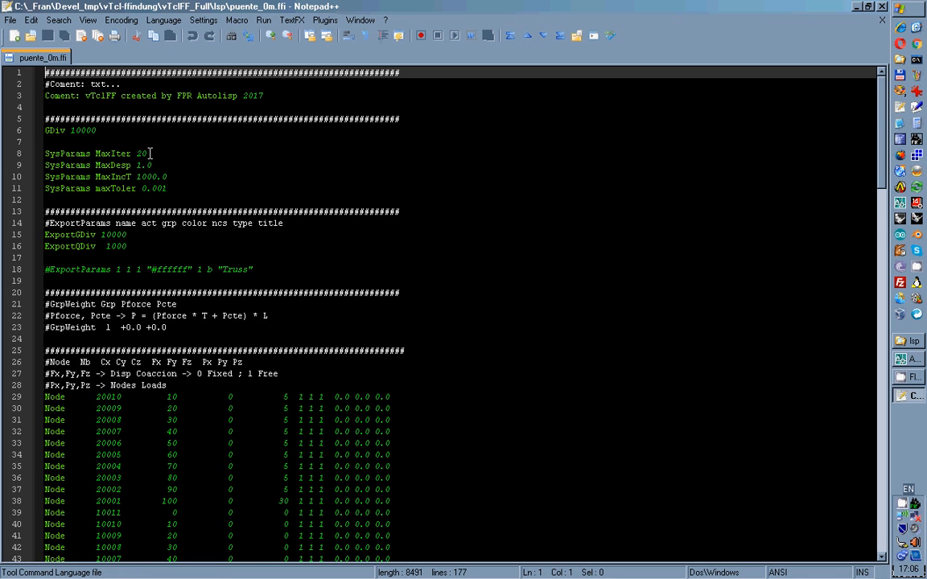
Examine the node restraint flags, element load values and commented constraint templates in puente_0m.ffi, and close the file
{"action": "scroll", "coordinate": [150, 153], "scroll_direction": "down", "scroll_amount": 5}
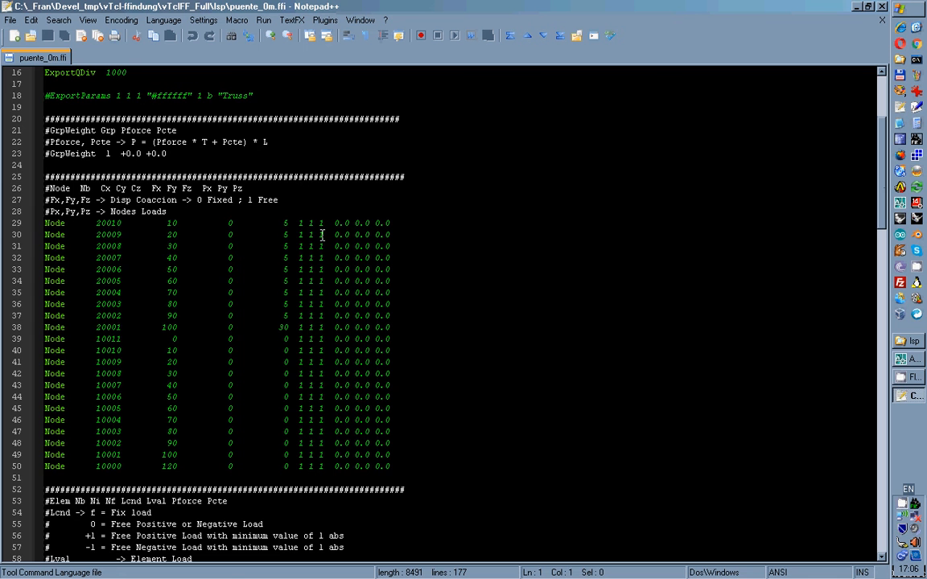
{"action": "left_click_drag", "start_coordinate": [299, 223], "coordinate": [323, 224]}
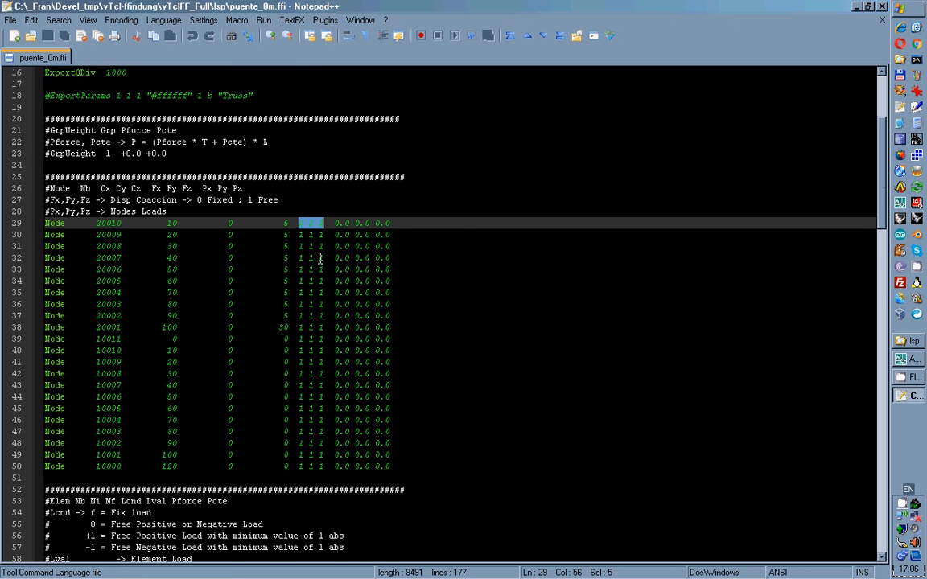
{"action": "scroll", "coordinate": [320, 258], "scroll_direction": "down", "scroll_amount": 12}
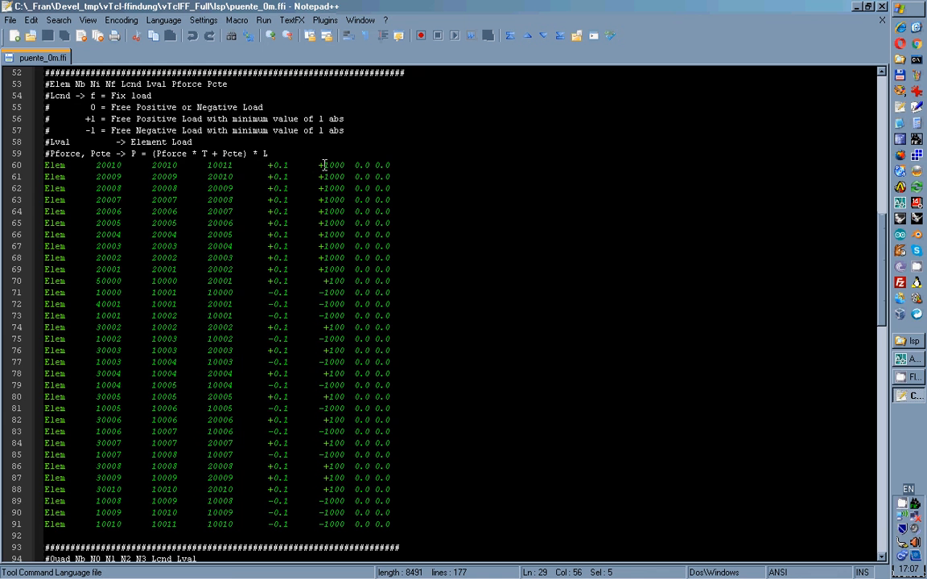
{"action": "scroll", "coordinate": [295, 219], "scroll_direction": "down", "scroll_amount": 12}
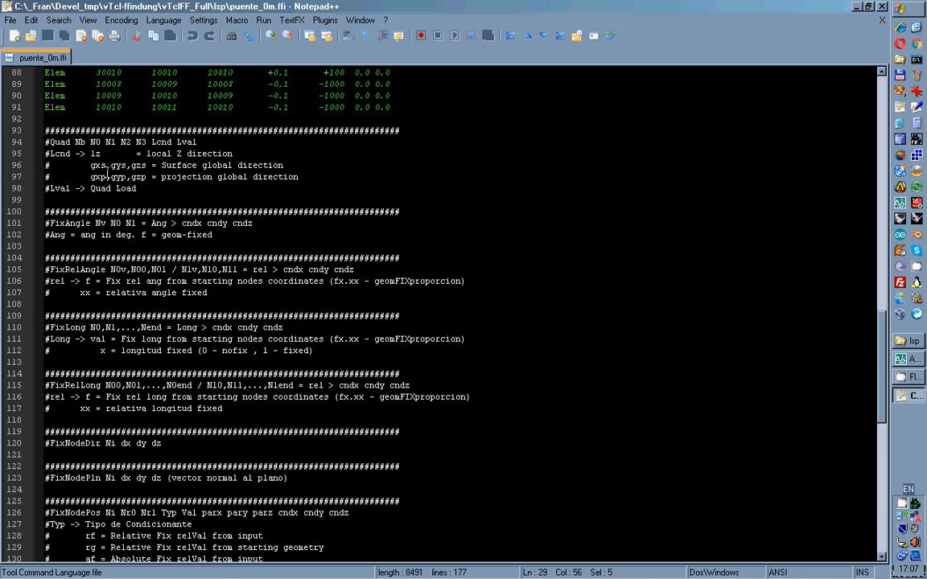
{"action": "scroll", "coordinate": [107, 174], "scroll_direction": "down", "scroll_amount": 16}
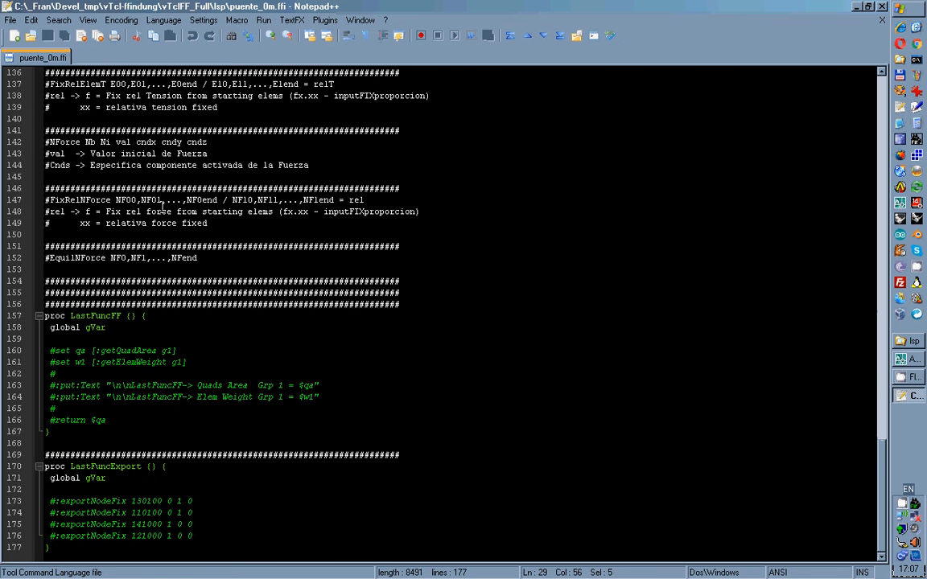
{"action": "left_click", "coordinate": [881, 8]}
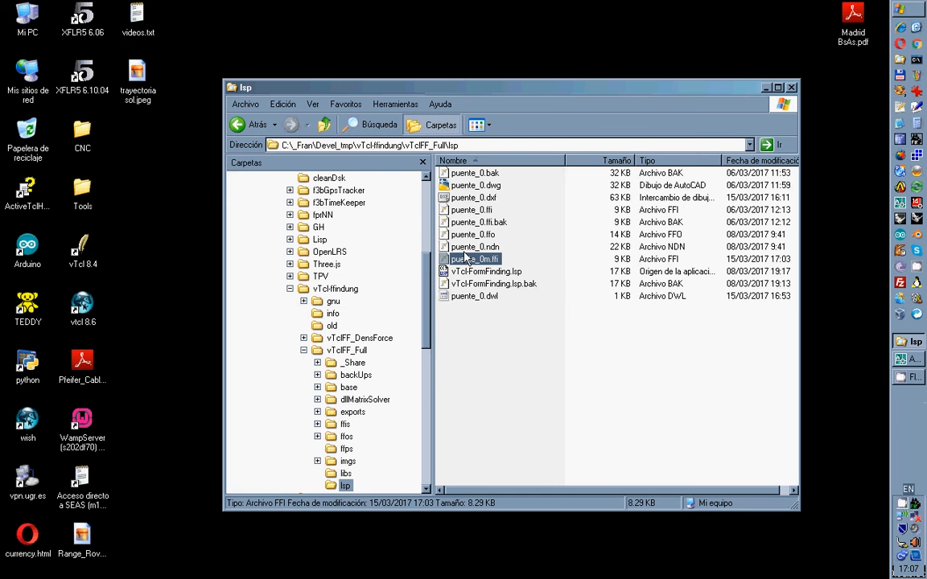
Open puente_0.ffi from the lsp folder and review its GrpWeight line and node restraint flags
{"action": "double_click", "coordinate": [475, 210]}
{"action": "scroll", "coordinate": [451, 215], "scroll_direction": "down", "scroll_amount": 2}
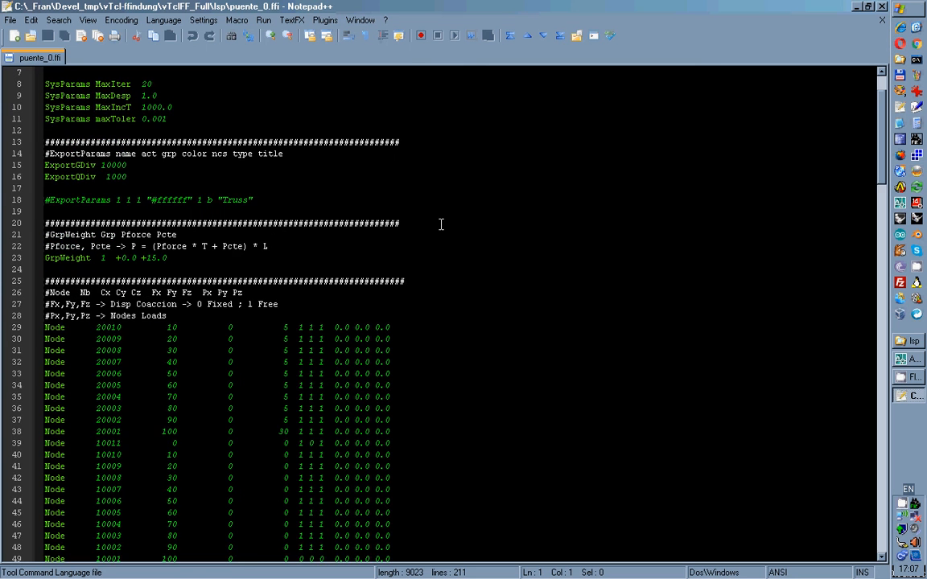
{"action": "scroll", "coordinate": [441, 224], "scroll_direction": "down", "scroll_amount": 2}
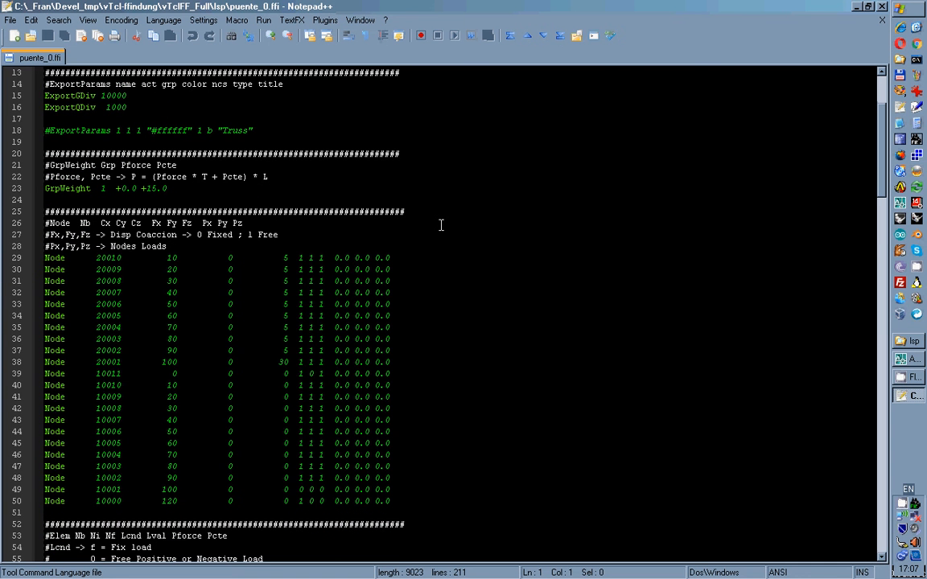
{"action": "scroll", "coordinate": [440, 226], "scroll_direction": "up", "scroll_amount": 4}
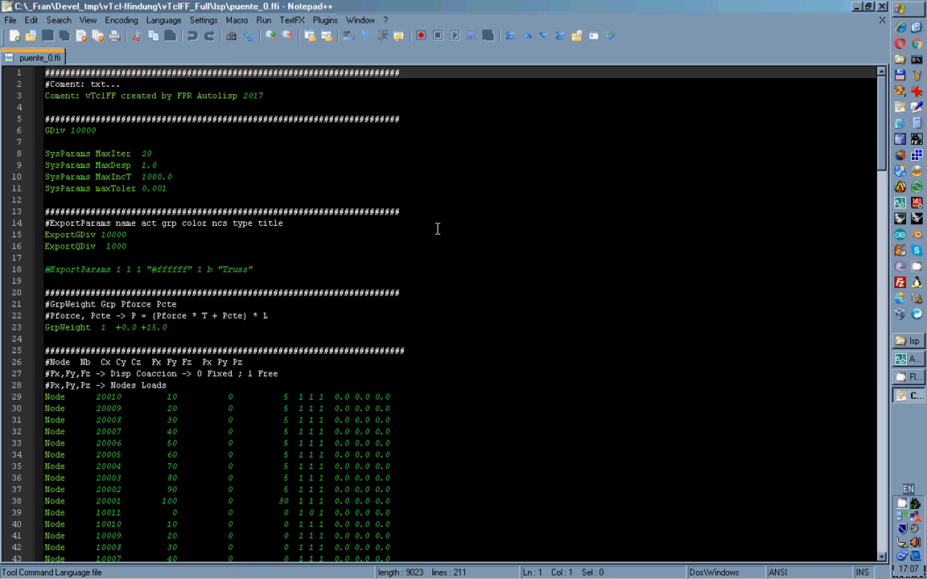
{"action": "scroll", "coordinate": [436, 231], "scroll_direction": "down", "scroll_amount": 8}
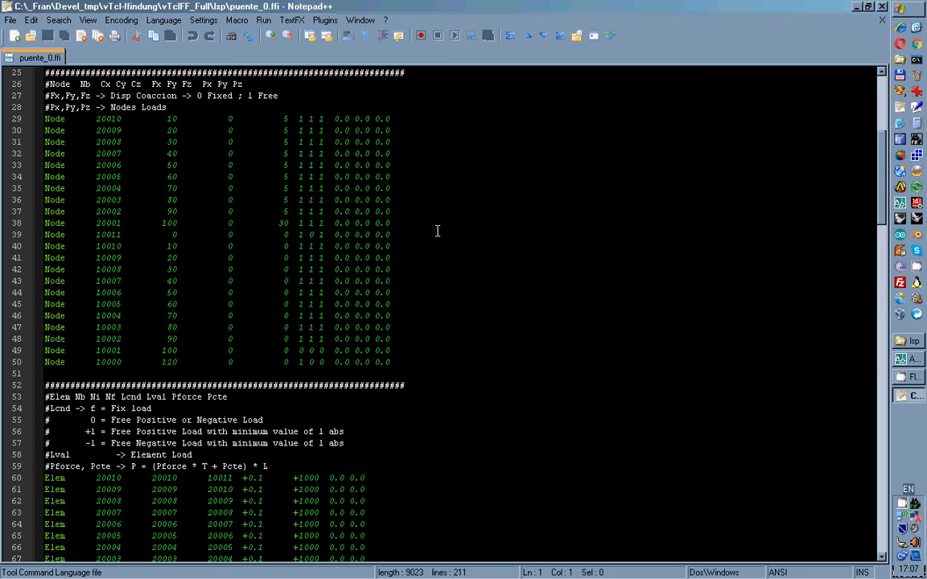
Examine the FixNodePln constraints and the remaining condition sections of puente_0.ffi
{"action": "scroll", "coordinate": [436, 231], "scroll_direction": "down", "scroll_amount": 20}
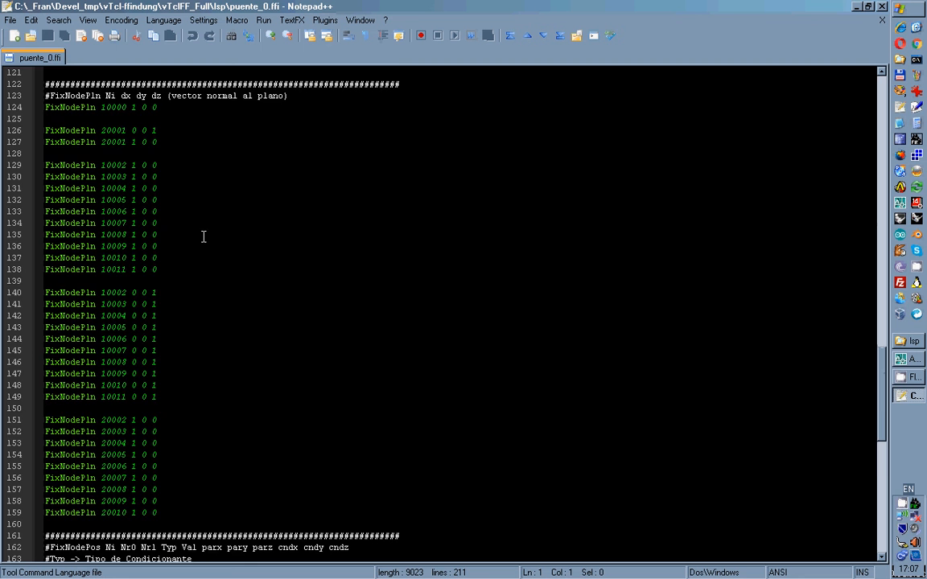
{"action": "scroll", "coordinate": [203, 235], "scroll_direction": "down", "scroll_amount": 16}
{"action": "scroll", "coordinate": [203, 239], "scroll_direction": "up", "scroll_amount": 3}
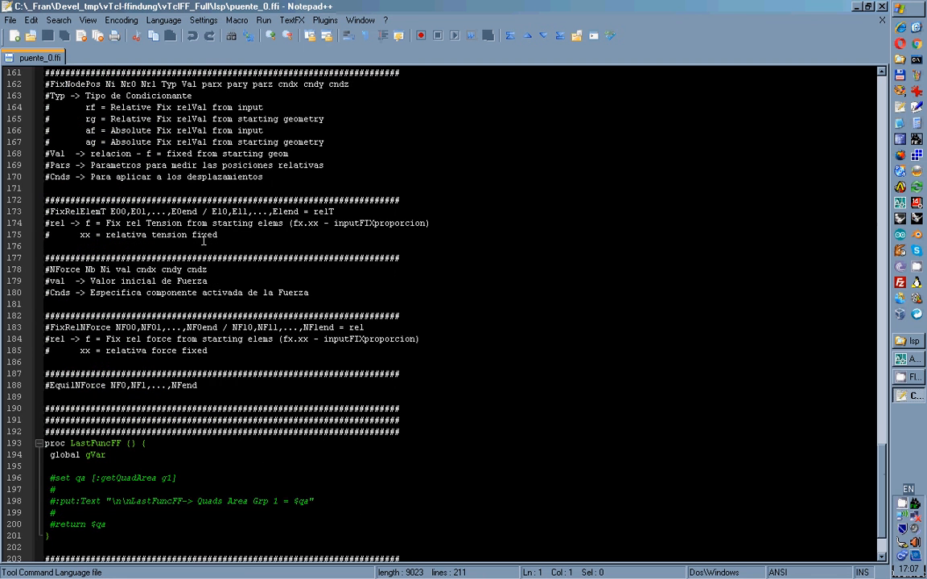
{"action": "scroll", "coordinate": [203, 239], "scroll_direction": "up", "scroll_amount": 20}
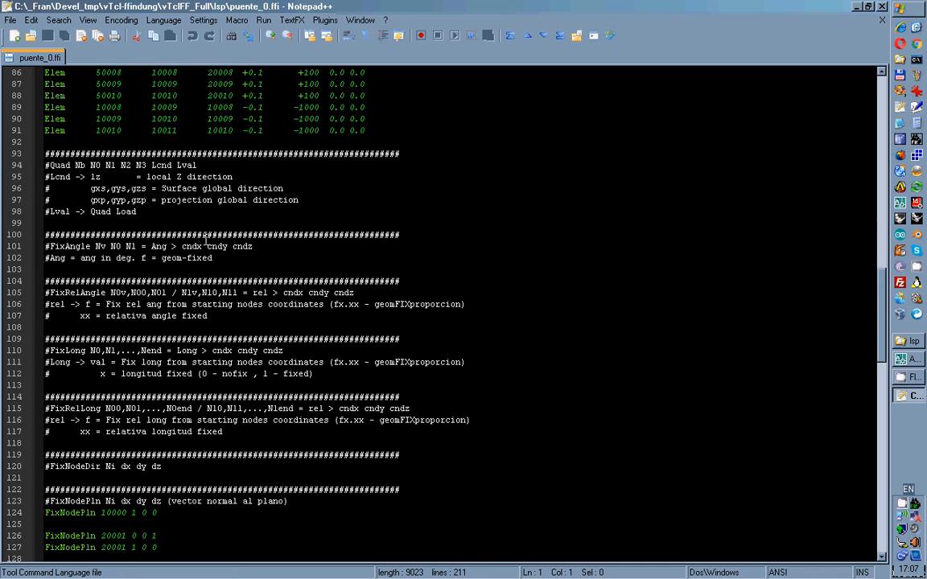
Close puente_0.ffi and Notepad++, and launch vTclFF_Full - bLD.tcl from the vTclFF_Full folder
{"action": "left_click", "coordinate": [186, 222]}
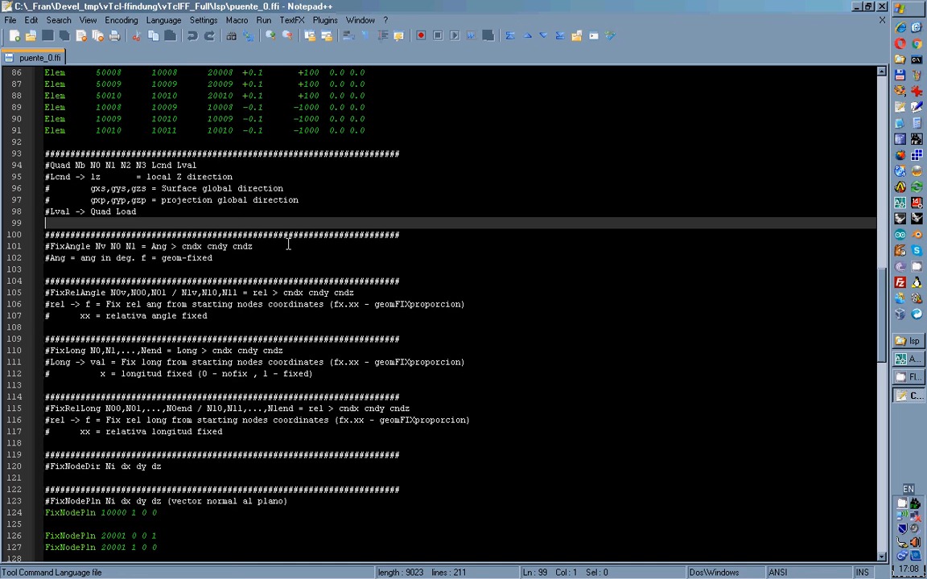
{"action": "left_click", "coordinate": [881, 20]}
{"action": "left_click", "coordinate": [881, 21]}
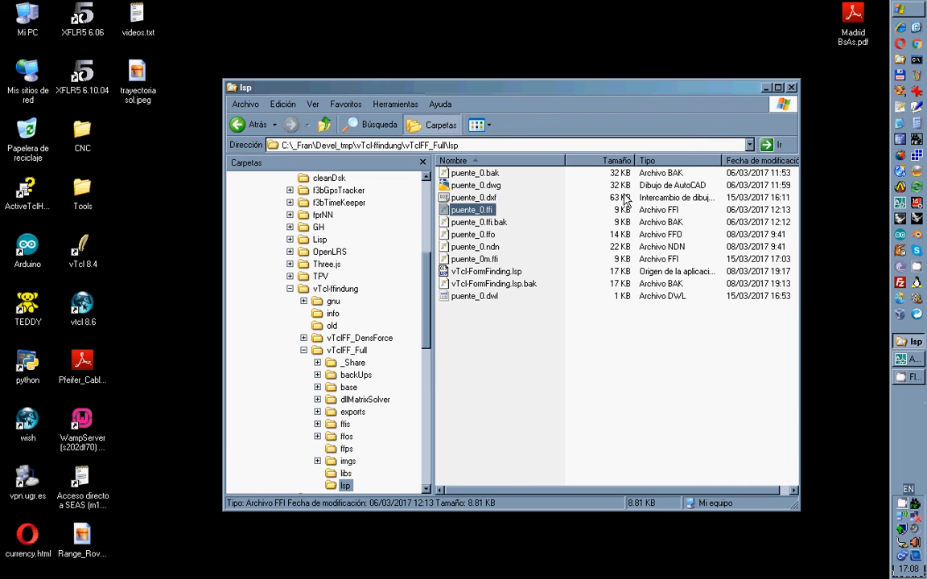
{"action": "left_click", "coordinate": [342, 350]}
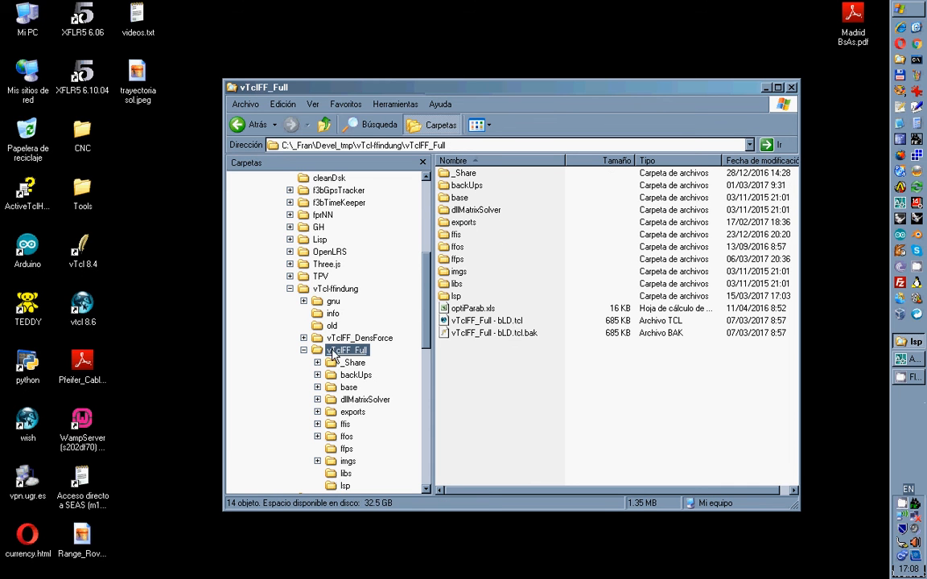
{"action": "double_click", "coordinate": [509, 321]}
Load the puente_0.ffi input file from the lsp folder into vTcl-FormFinding
{"action": "left_click", "coordinate": [109, 130]}
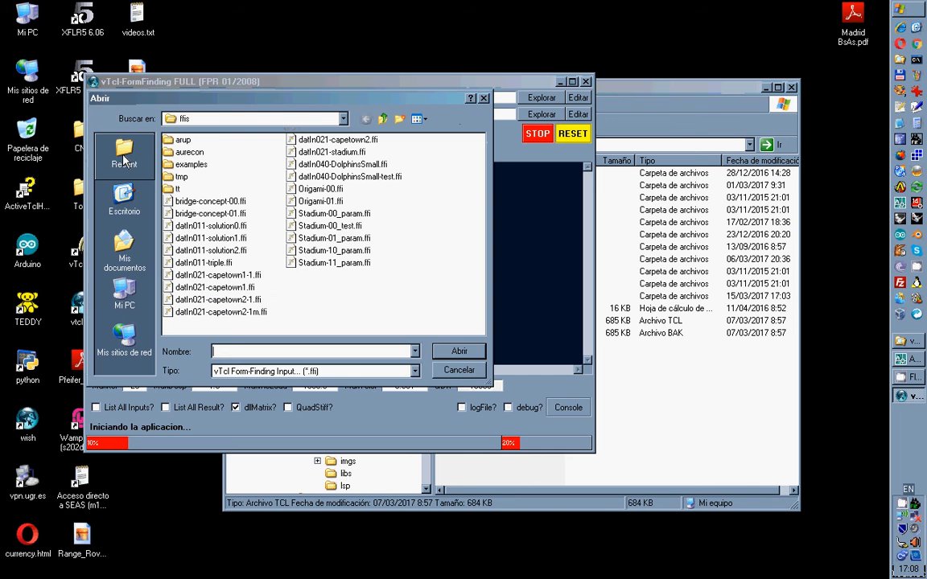
{"action": "left_click", "coordinate": [383, 118]}
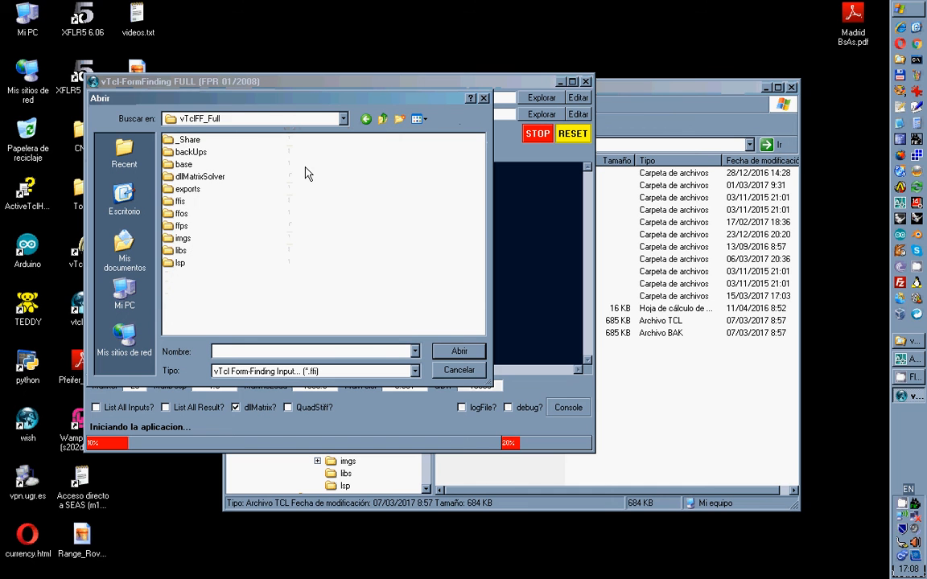
{"action": "double_click", "coordinate": [178, 263]}
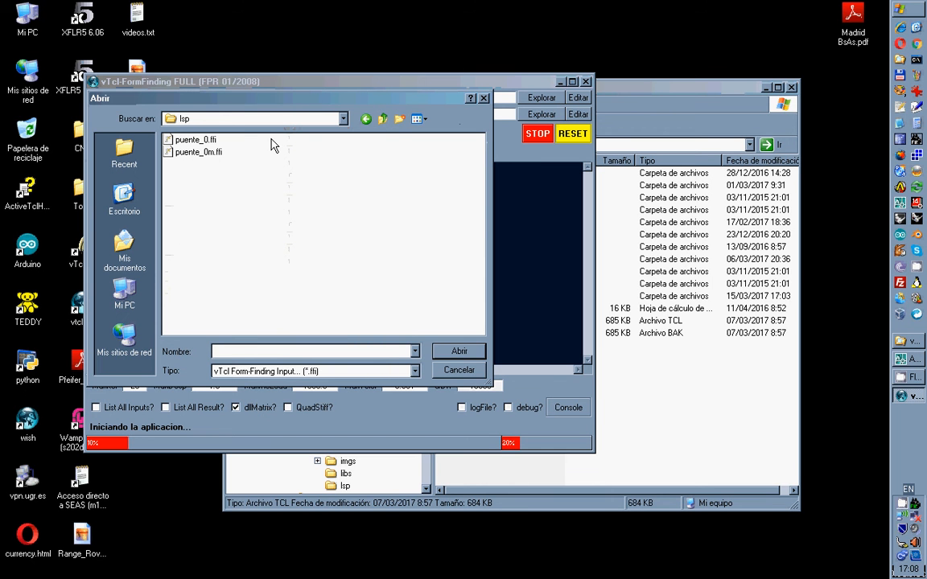
{"action": "left_click", "coordinate": [195, 140]}
{"action": "left_click", "coordinate": [449, 355]}
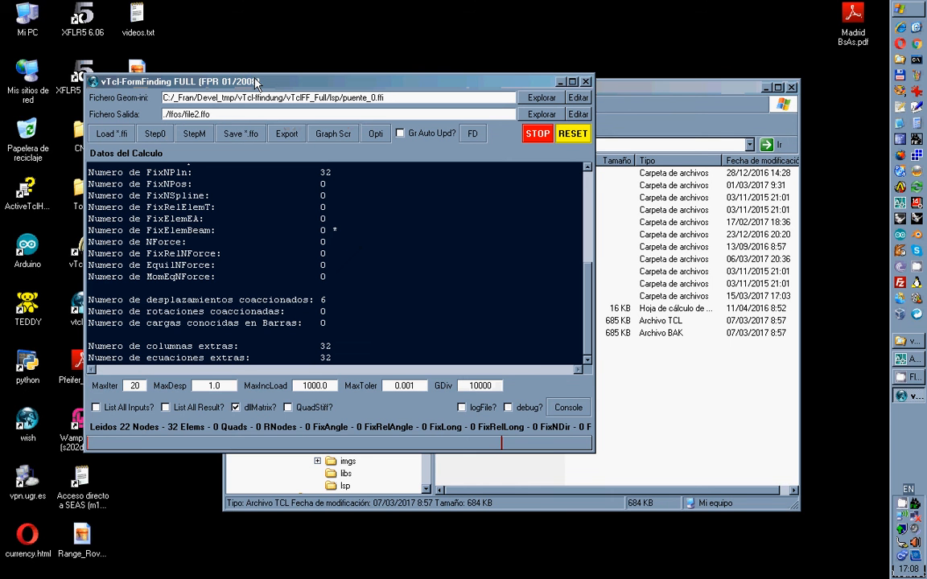
Display the bridge model in the Graph Scr window and arrange both windows so the calculation data and drawing are visible
{"action": "left_click_drag", "start_coordinate": [256, 82], "coordinate": [172, 11]}
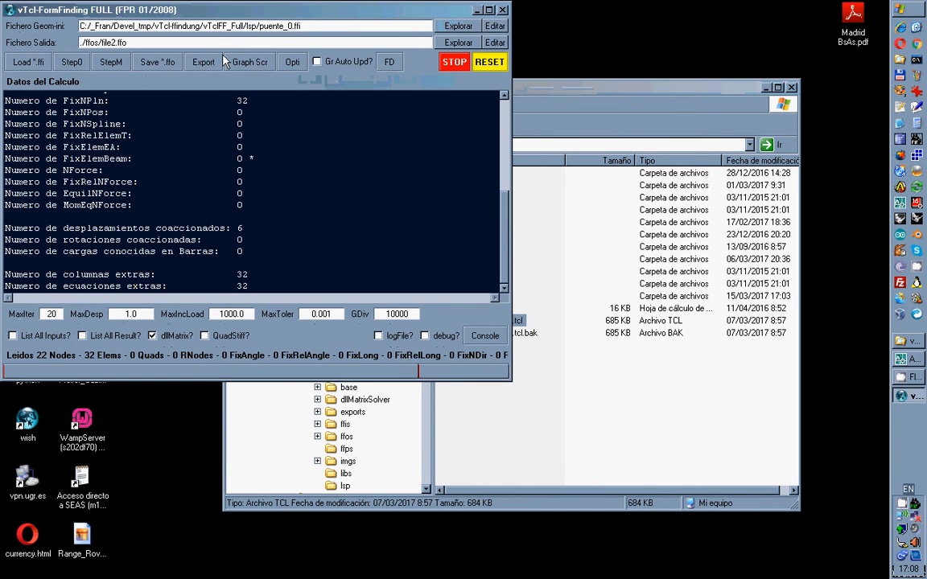
{"action": "left_click", "coordinate": [228, 62]}
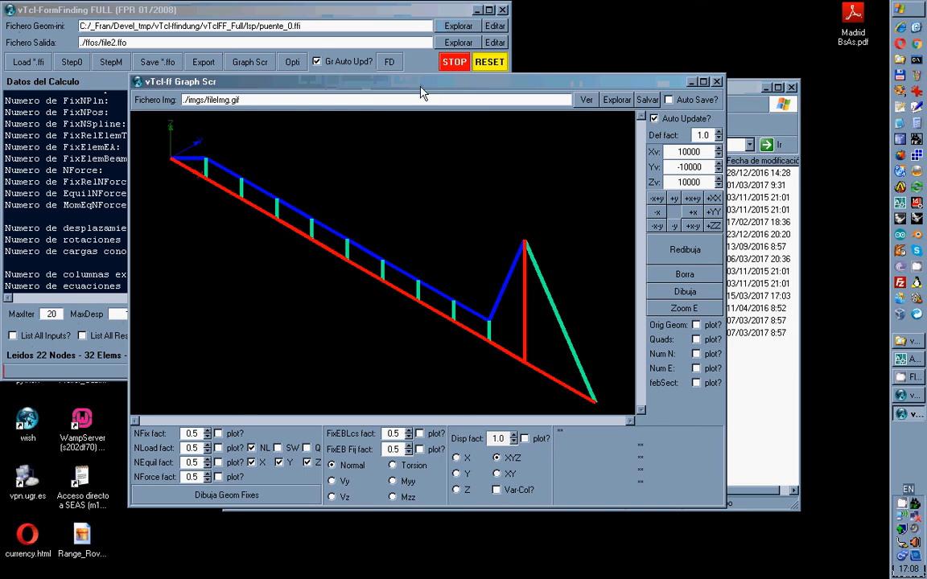
{"action": "left_click_drag", "start_coordinate": [419, 88], "coordinate": [585, 162]}
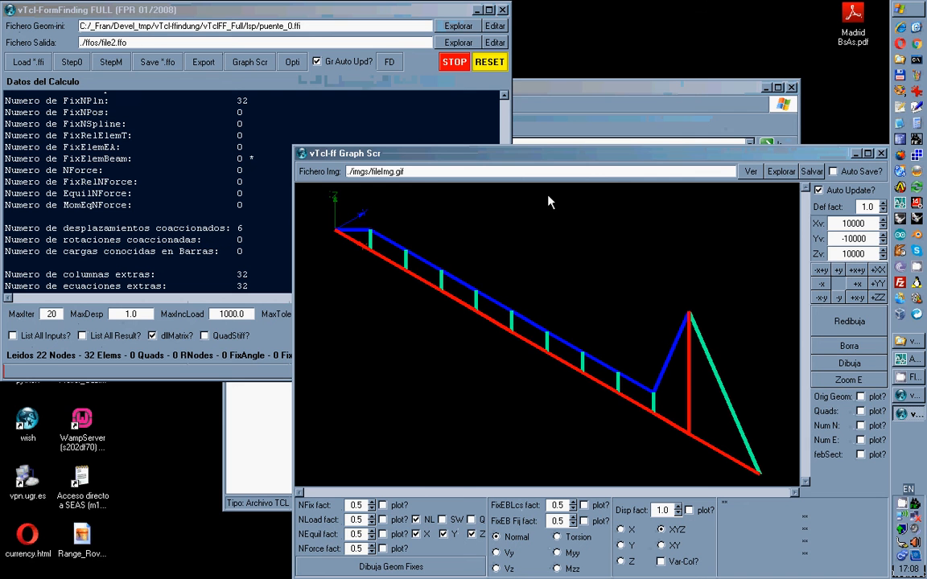
Run the StepM form-finding calculation on the bridge and review the step statistics, total equilibrium and resulting shape
{"action": "left_click", "coordinate": [100, 61]}
{"action": "left_click", "coordinate": [560, 154]}
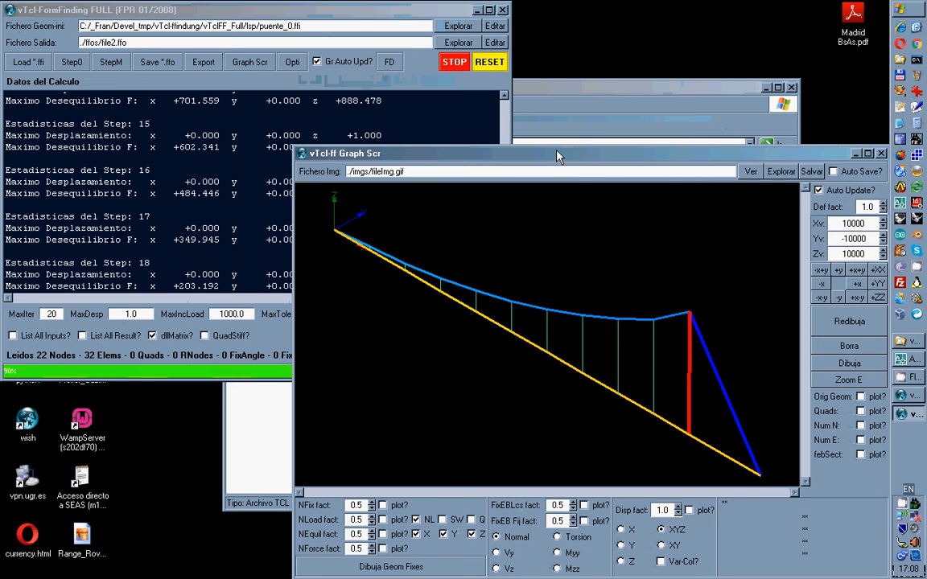
{"action": "left_click", "coordinate": [152, 82]}
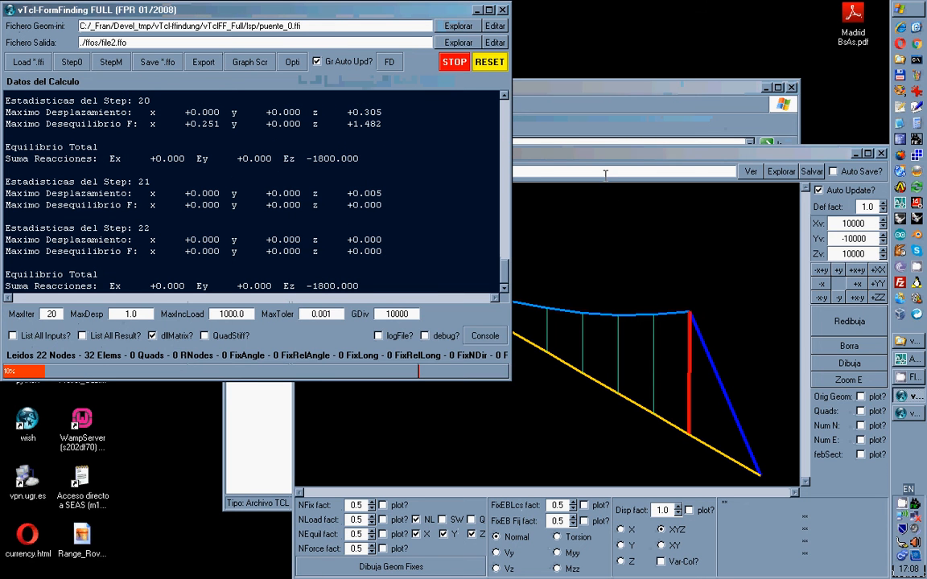
{"action": "left_click", "coordinate": [607, 209]}
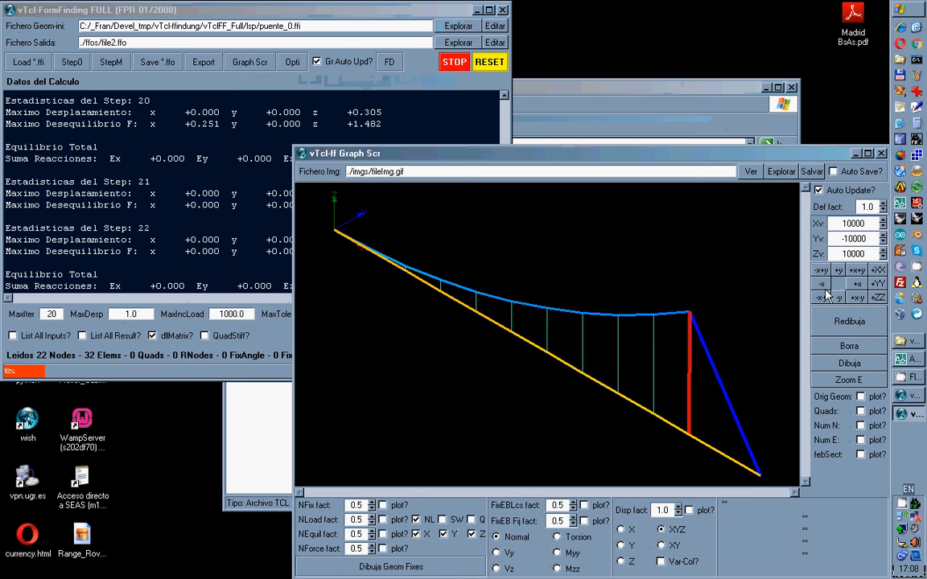
View the form-found bridge in elevation along +YY, and close vTcl-FormFinding
{"action": "left_click", "coordinate": [875, 283]}
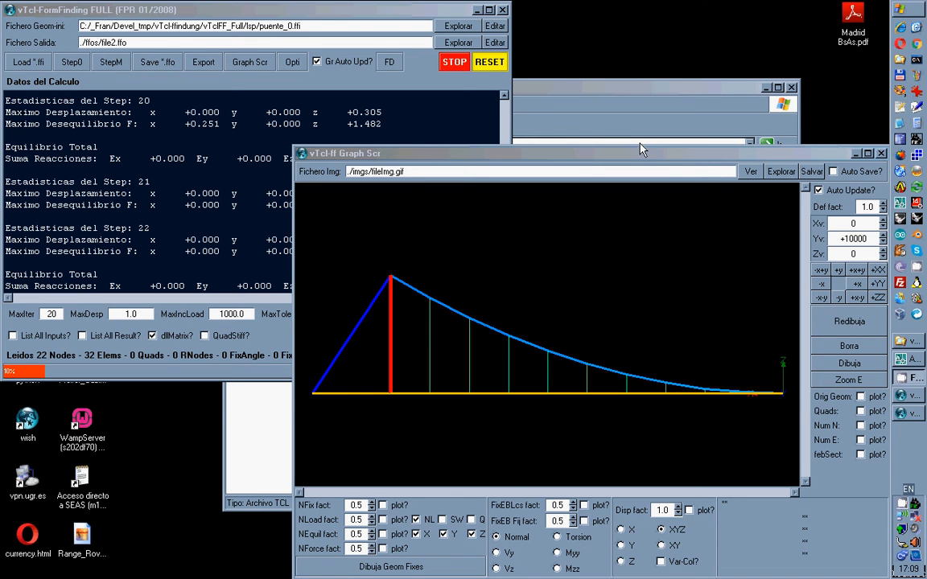
{"action": "left_click", "coordinate": [502, 10]}
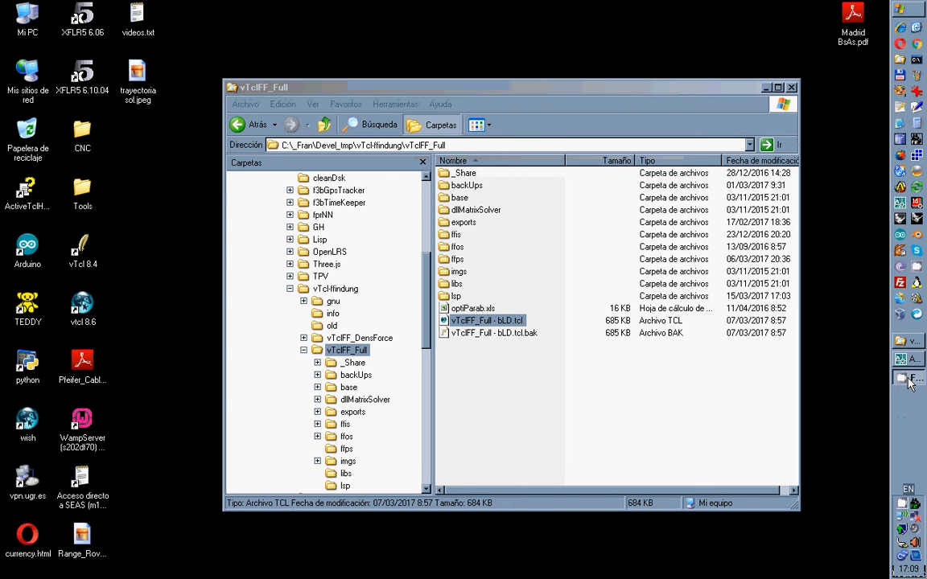
{"action": "left_click", "coordinate": [902, 505]}
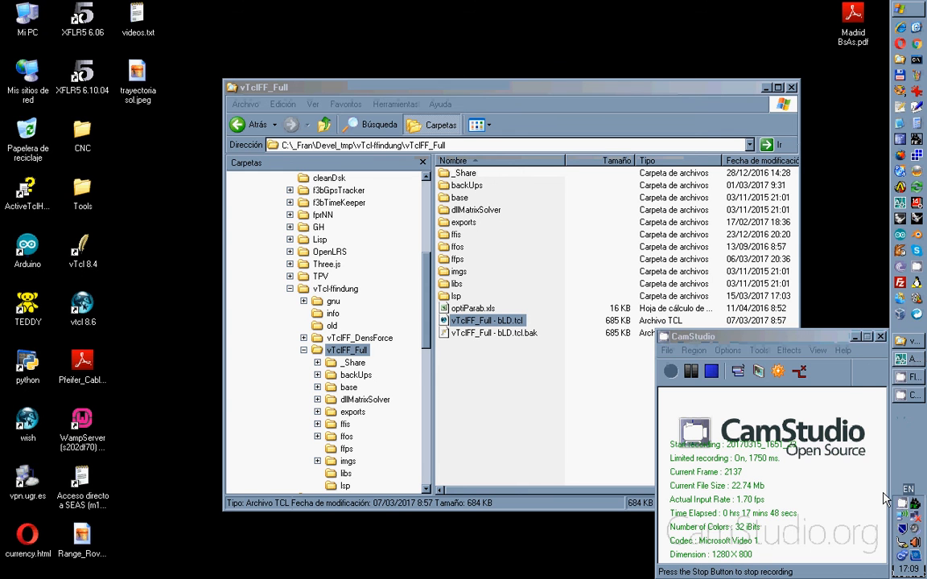